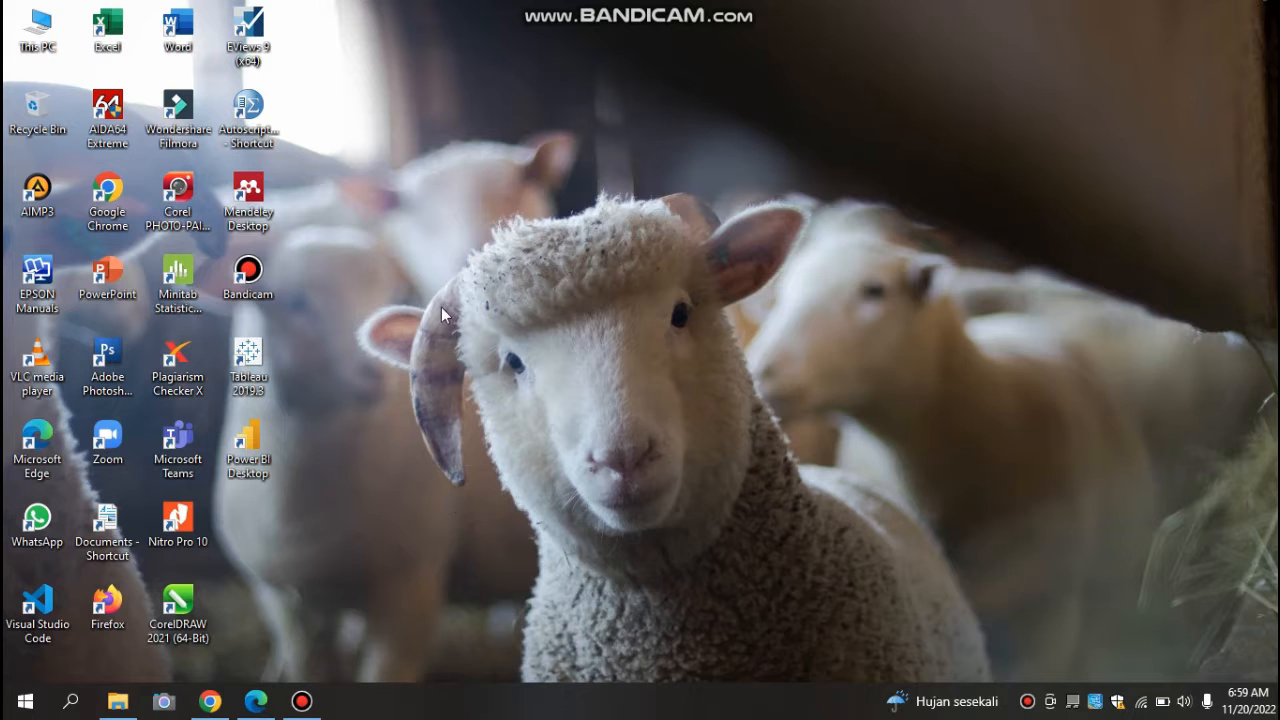
Step: Review the world map and global situation charts of the WHO Coronavirus (COVID-19) Dashboard in Chrome
left_click(210, 701)
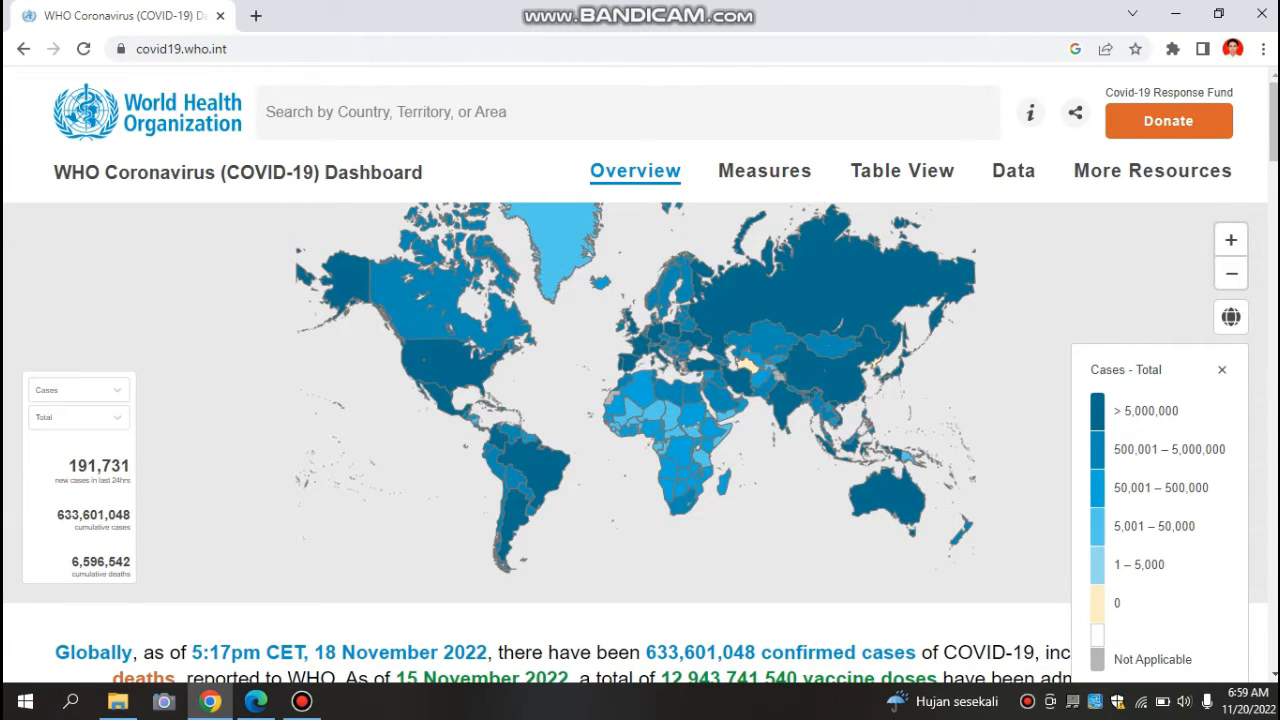
scroll(640, 400, "down", 5)
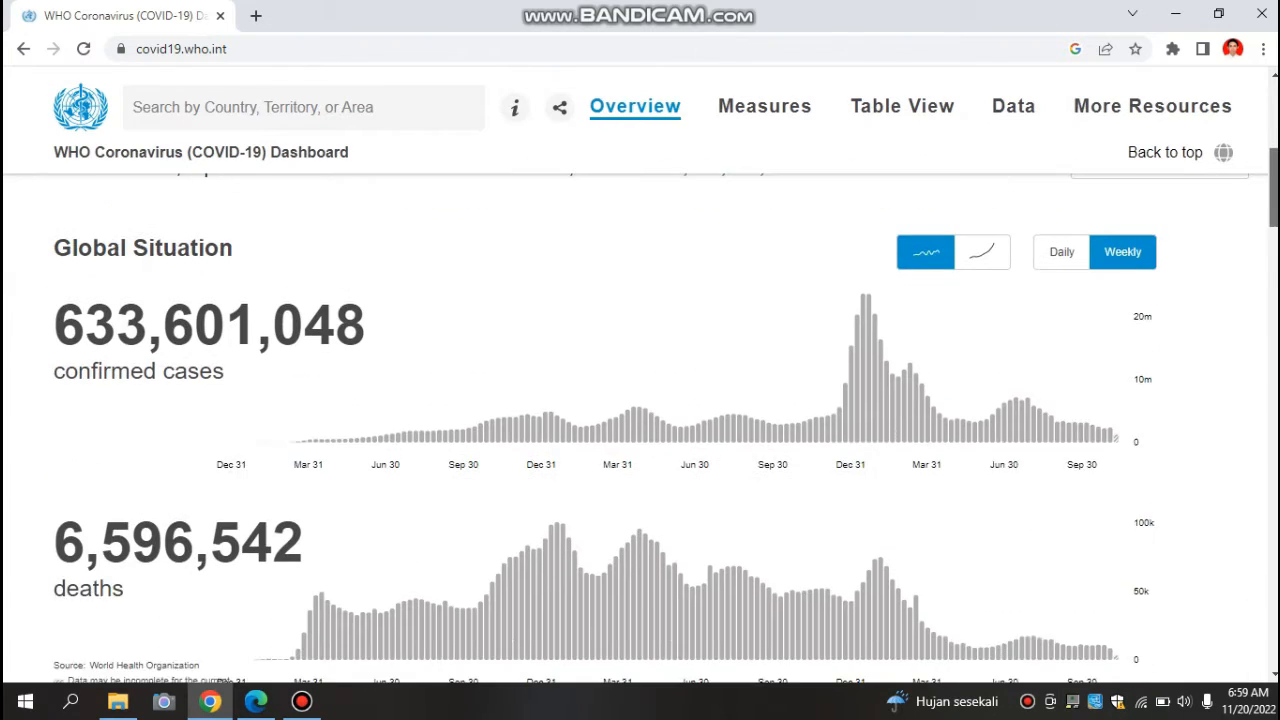
left_click_drag(1274, 193, 1274, 80)
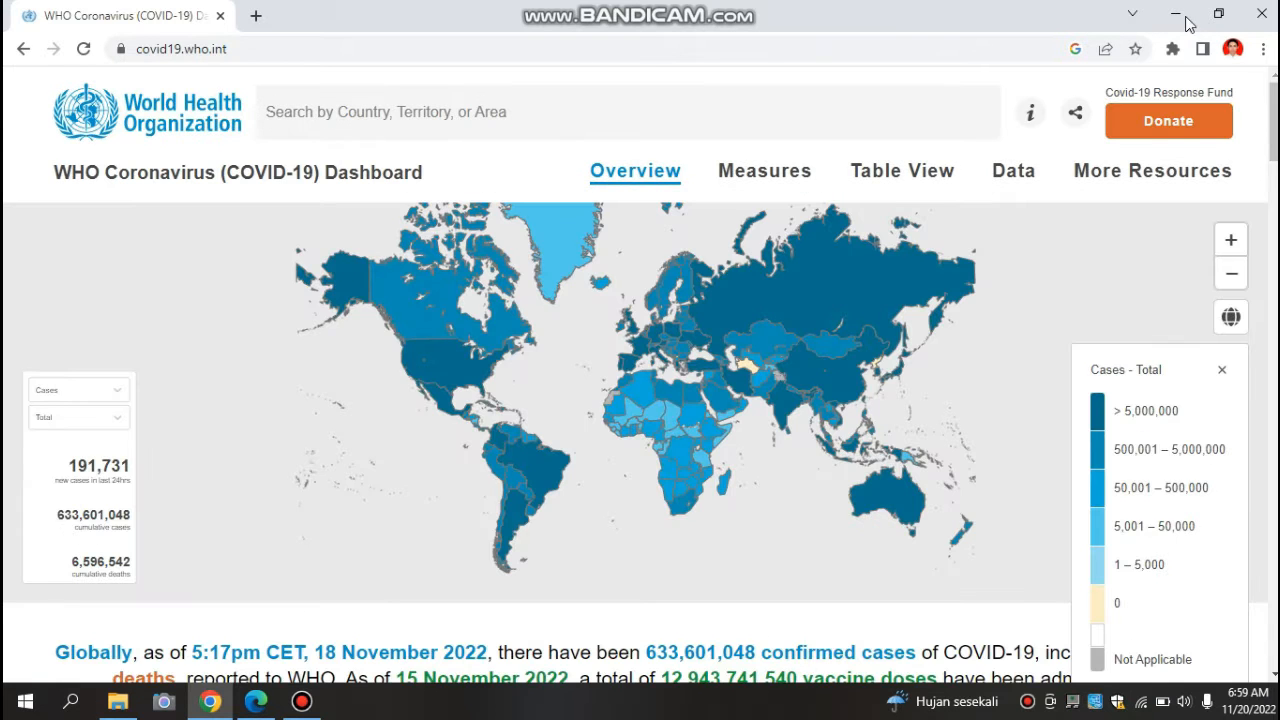
Step: Minimise the browser and launch Tableau 2019.3 from the desktop
left_click(1180, 16)
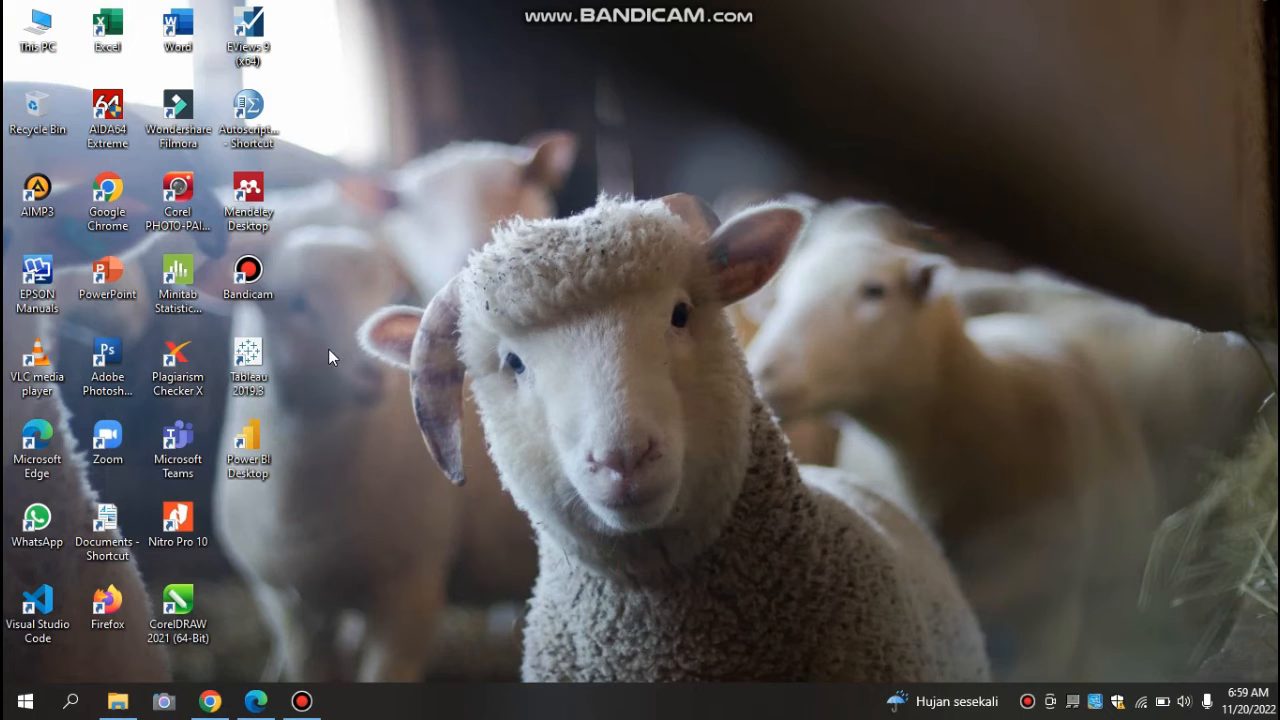
double_click(254, 366)
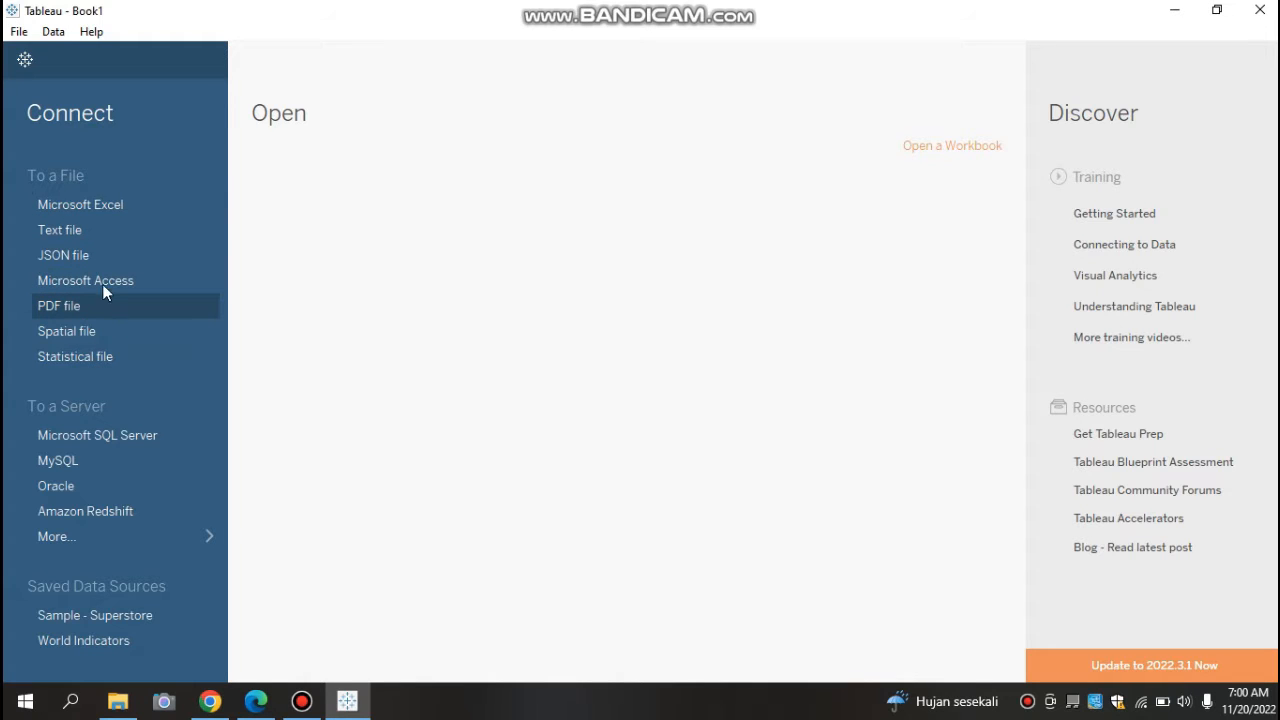
Step: Check which file types the statistical file connection accepts, and cancel without opening a file
left_click(112, 357)
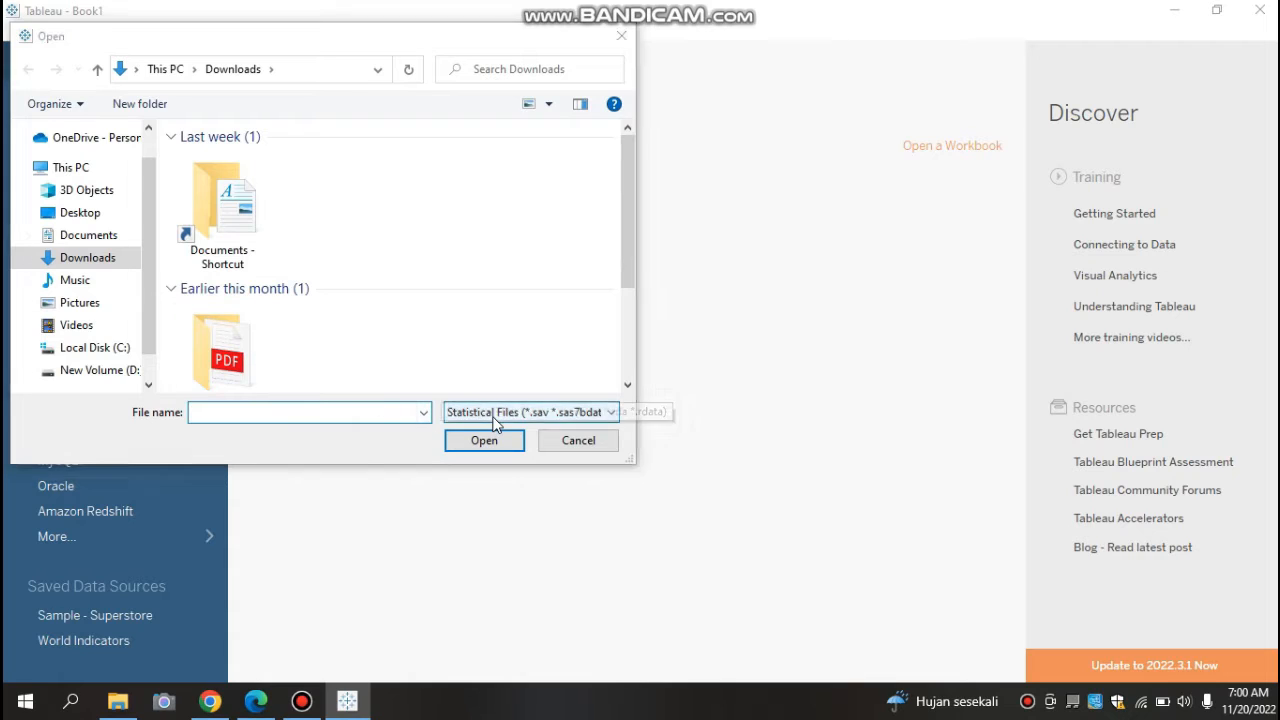
left_click(491, 413)
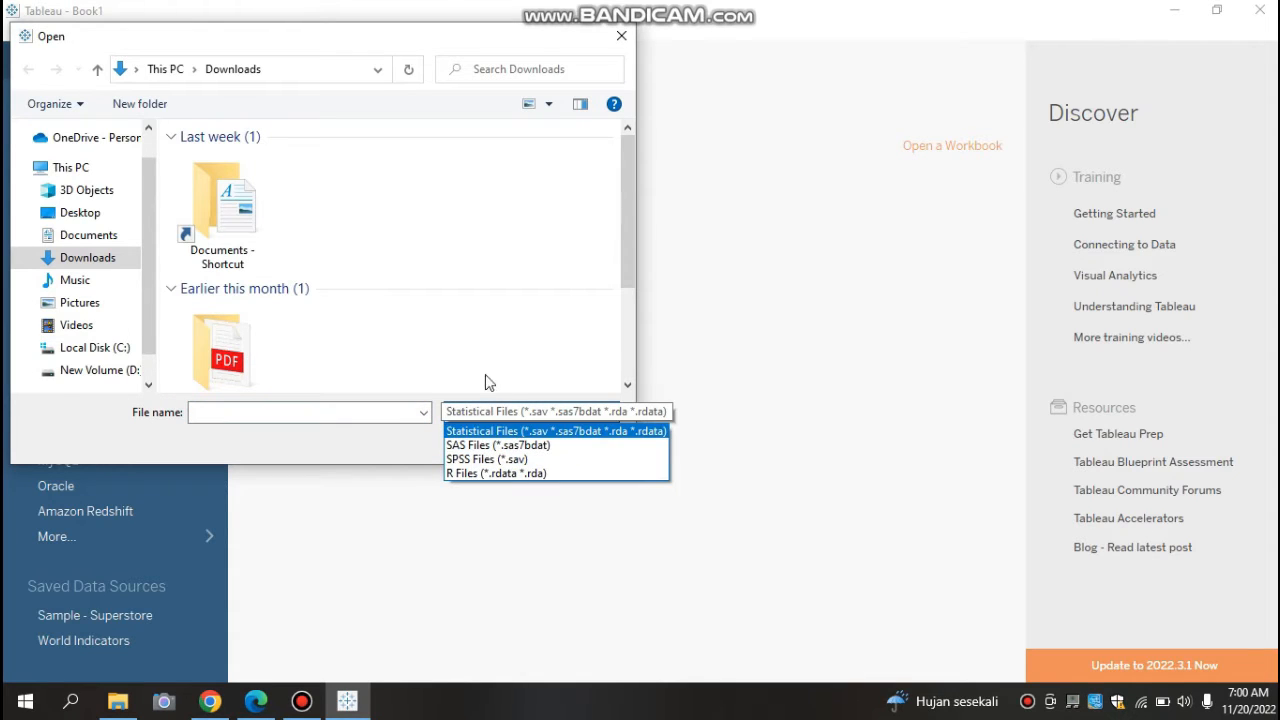
left_click(621, 38)
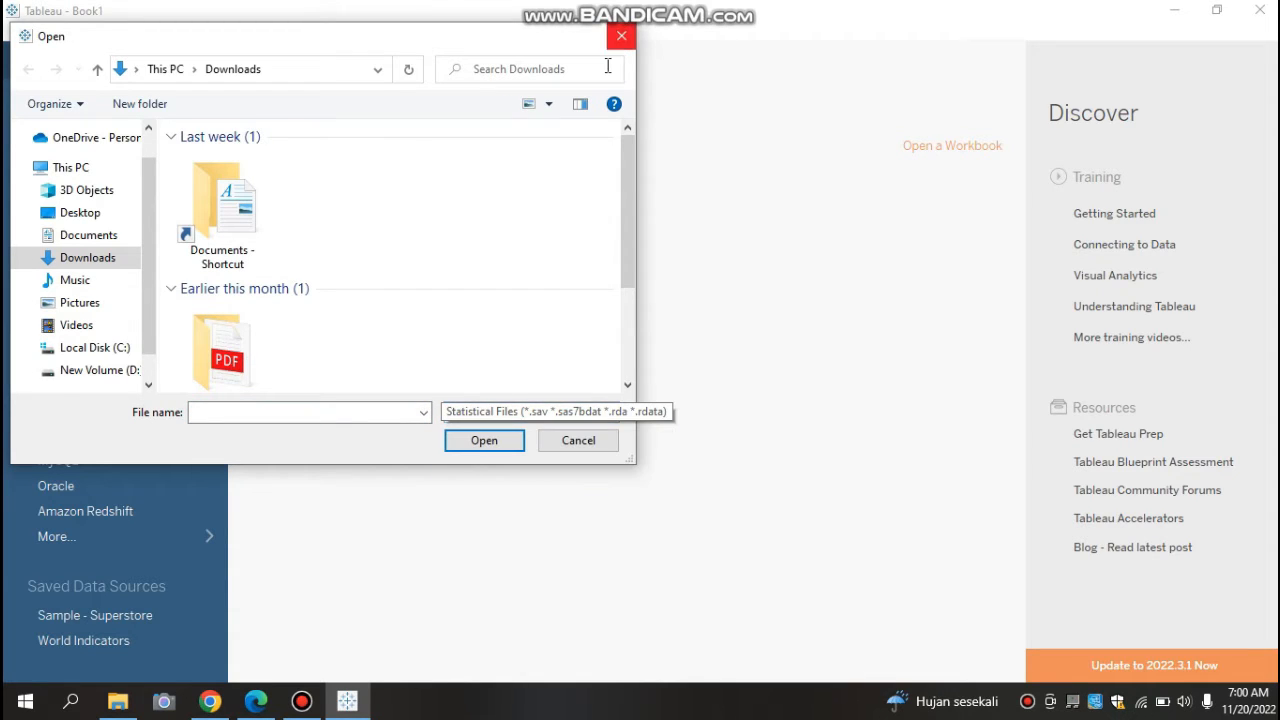
left_click(585, 447)
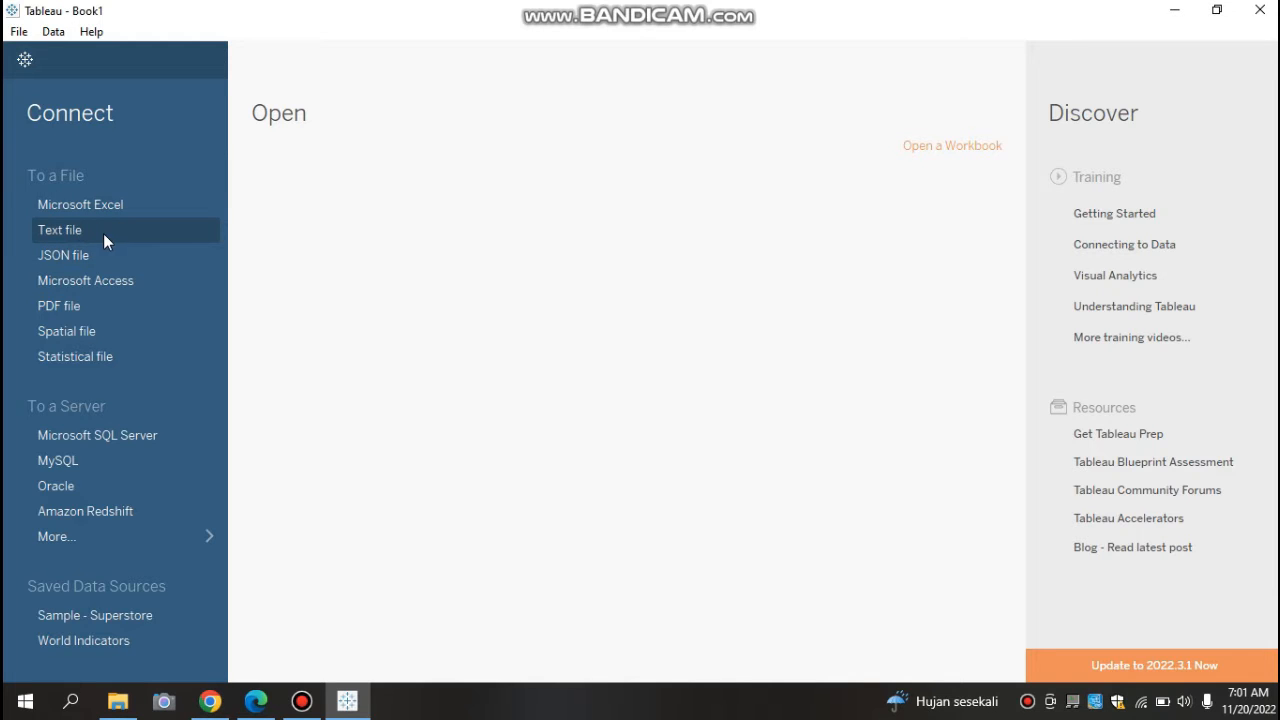
Step: Connect to the WHO-COVID-19-global-data text file in the Downloads folder
left_click(75, 228)
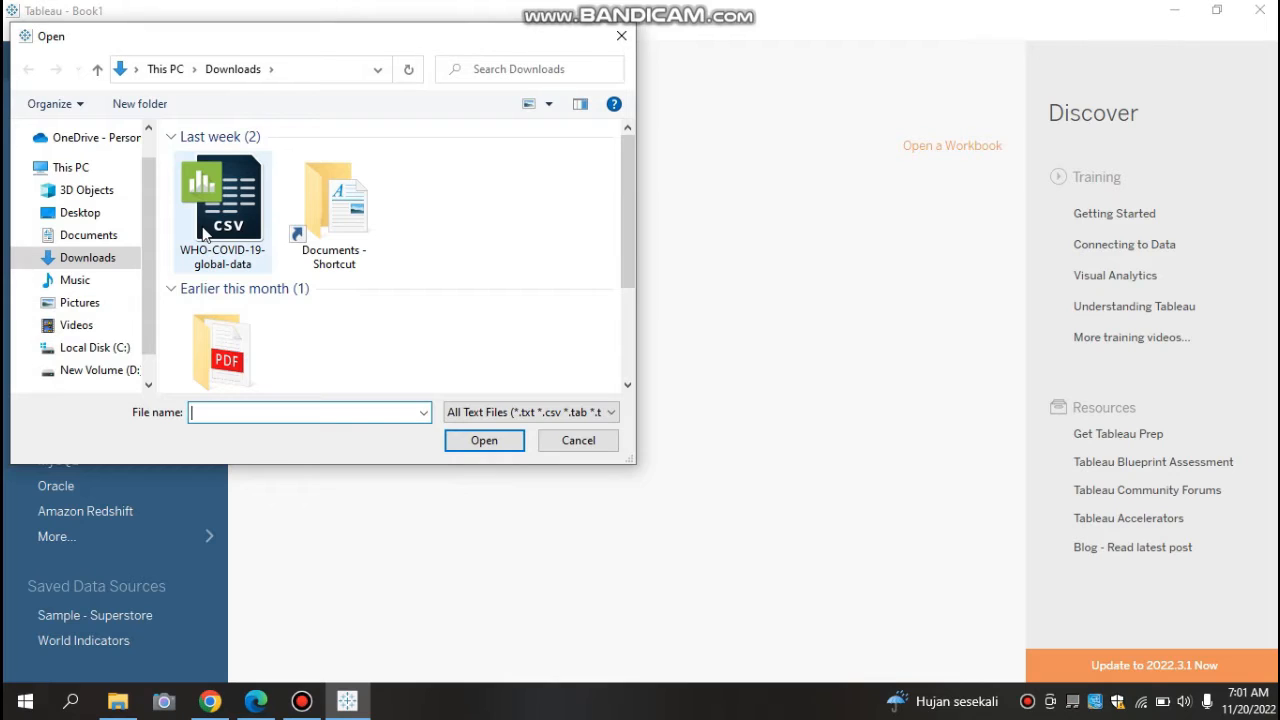
left_click(221, 234)
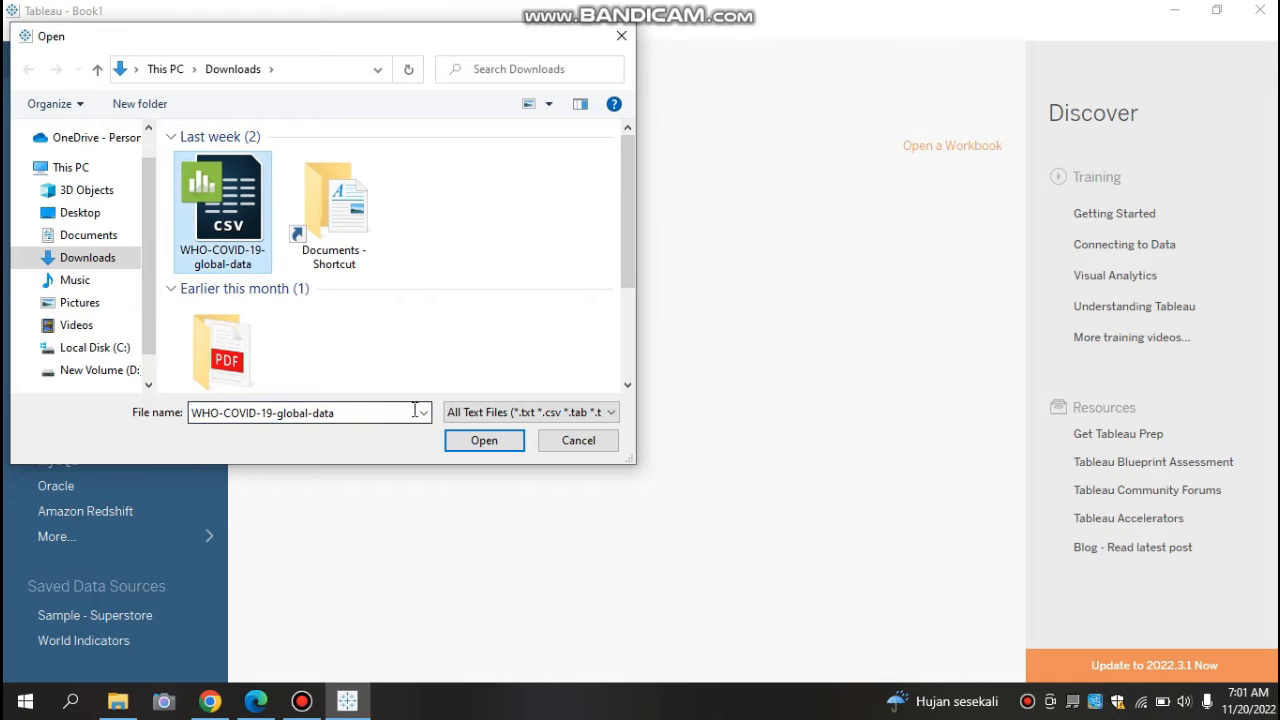
left_click(477, 440)
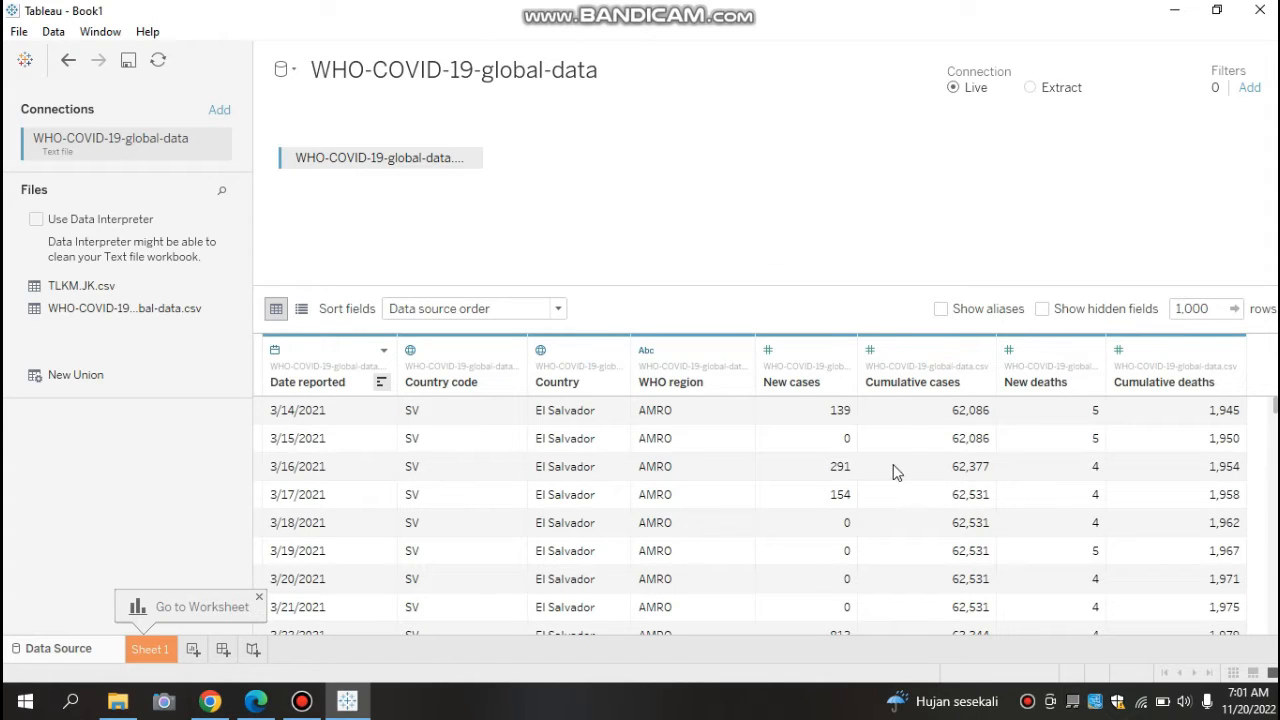
Step: Examine the data preview rows and check the data types of the Date reported and Cumulative cases columns
scroll(1177, 432, "down", 3)
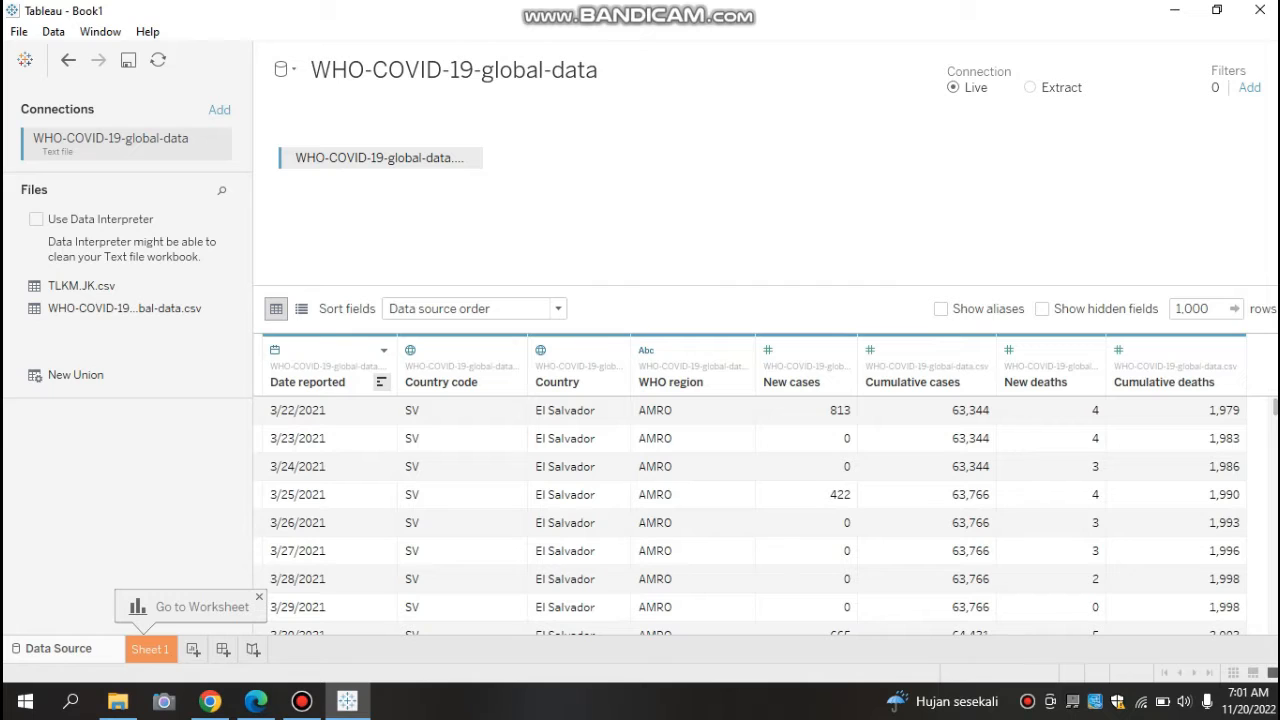
scroll(1249, 392, "up", 3)
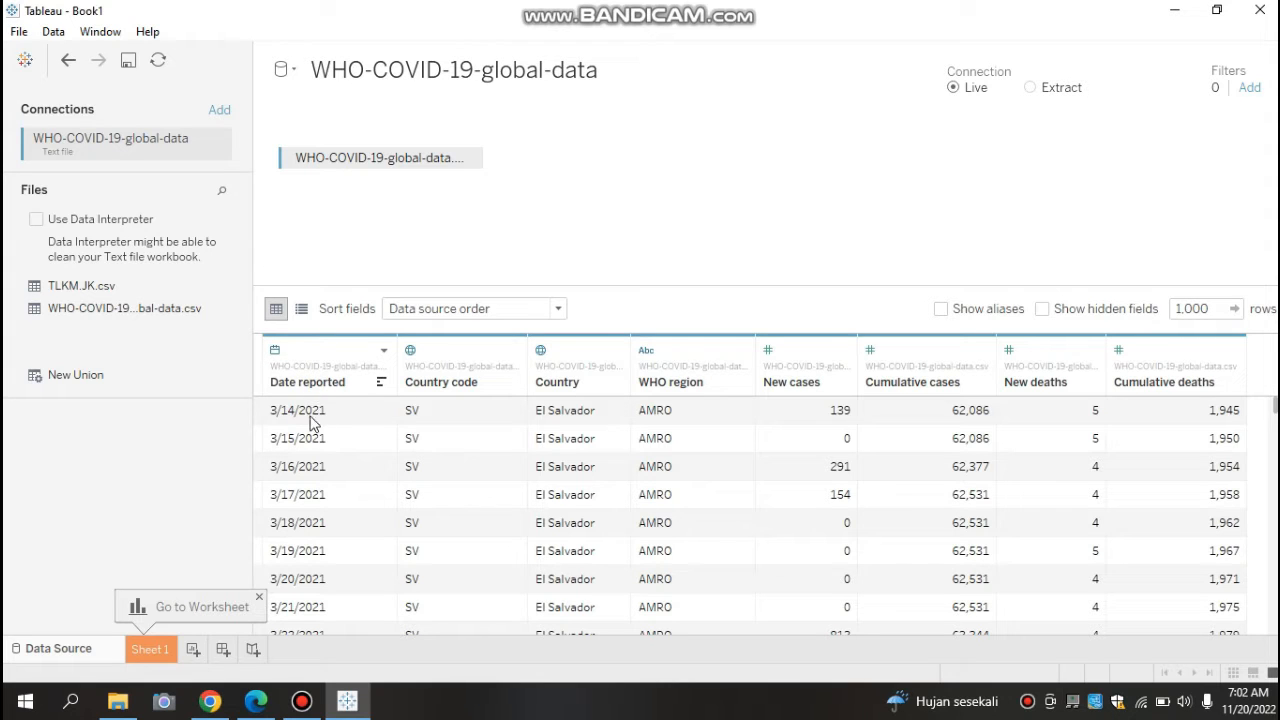
left_click(276, 352)
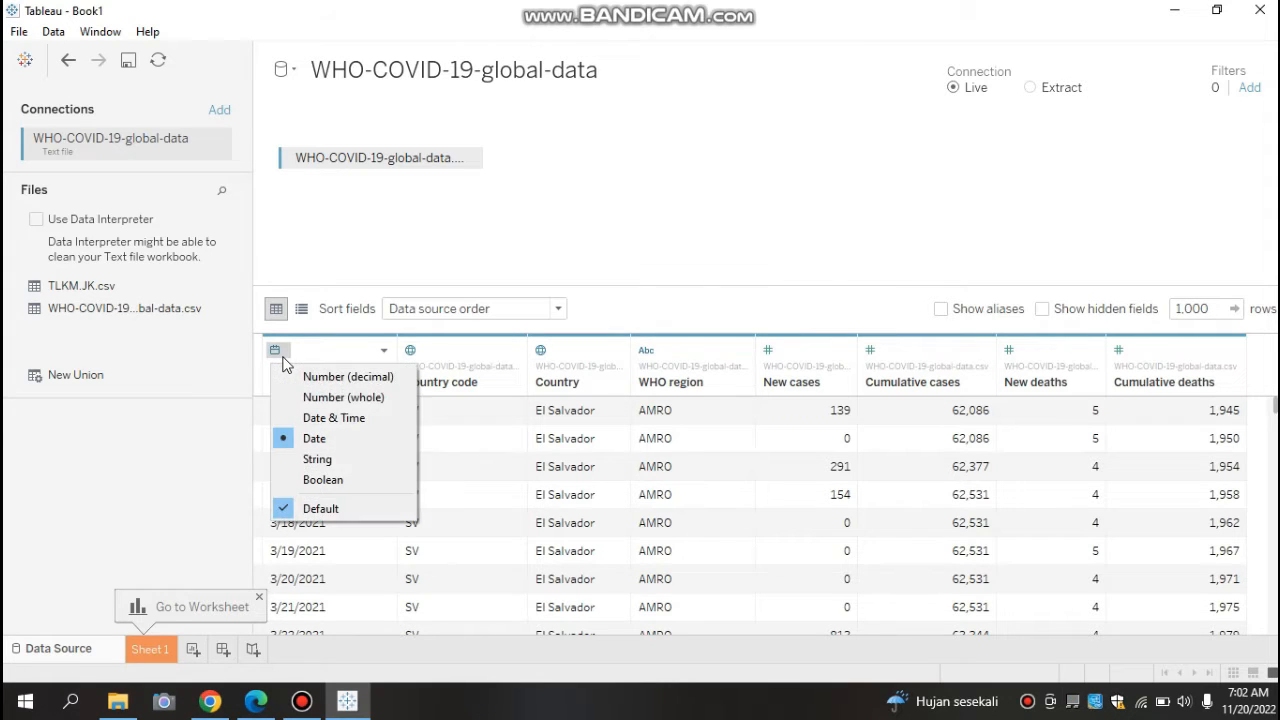
left_click(282, 362)
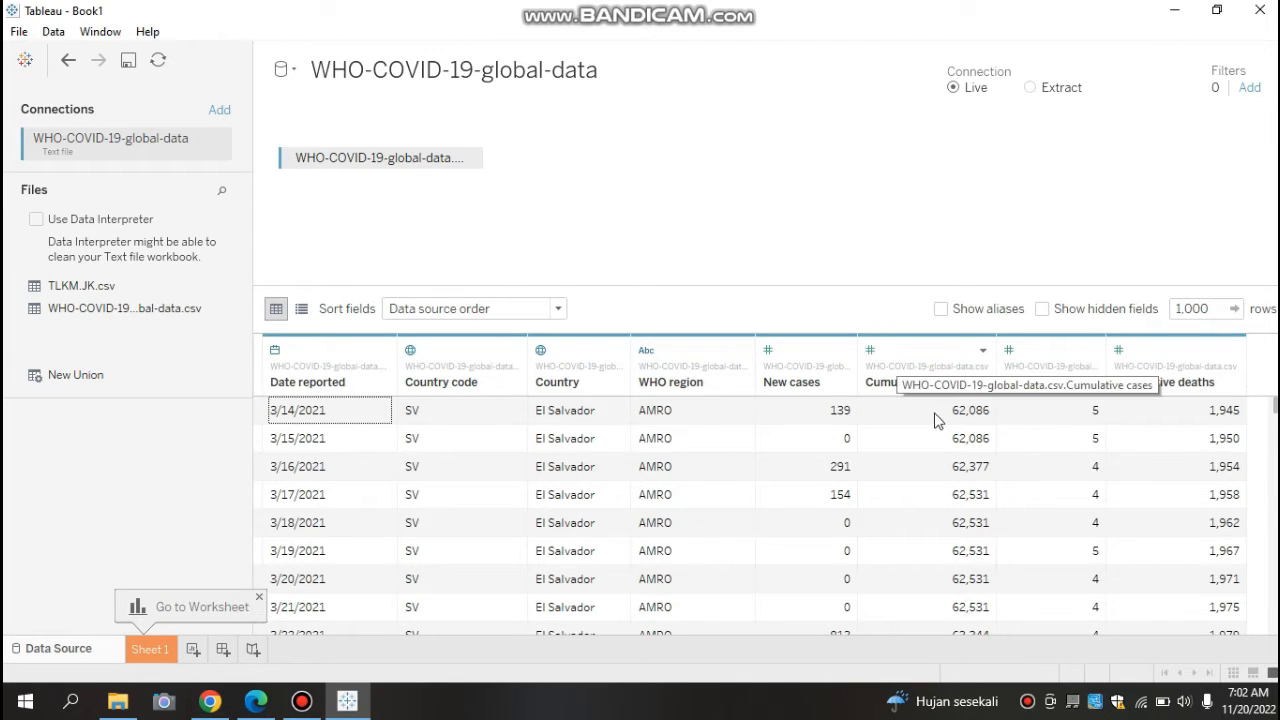
left_click(872, 351)
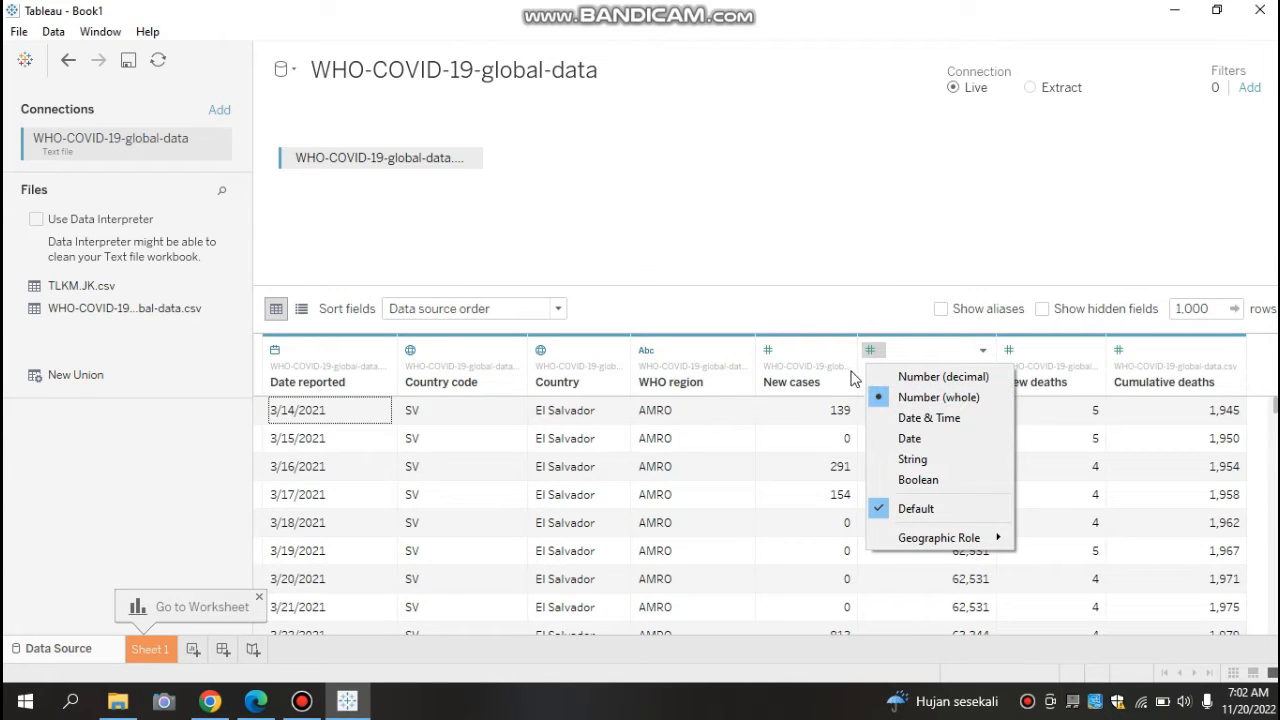
left_click(895, 352)
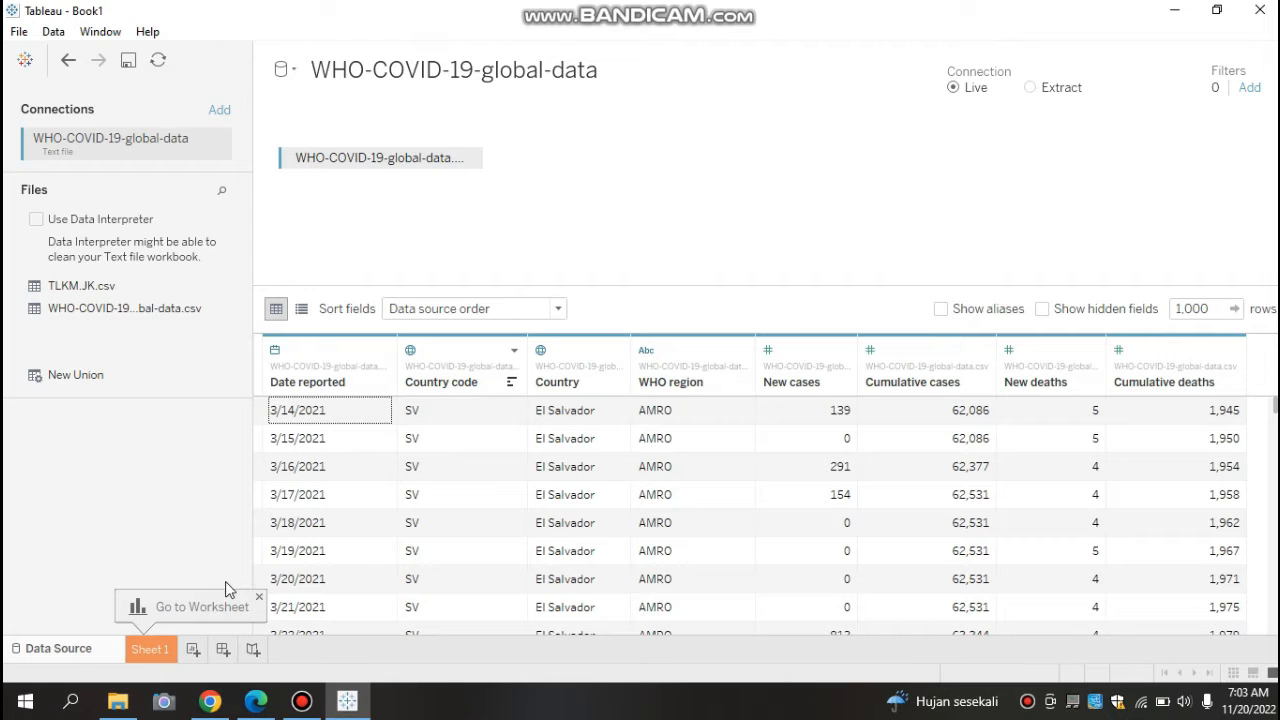
Step: Open the Sheet 1 worksheet and consult the WHO dashboard map in Chrome, returning to Tableau
left_click(158, 648)
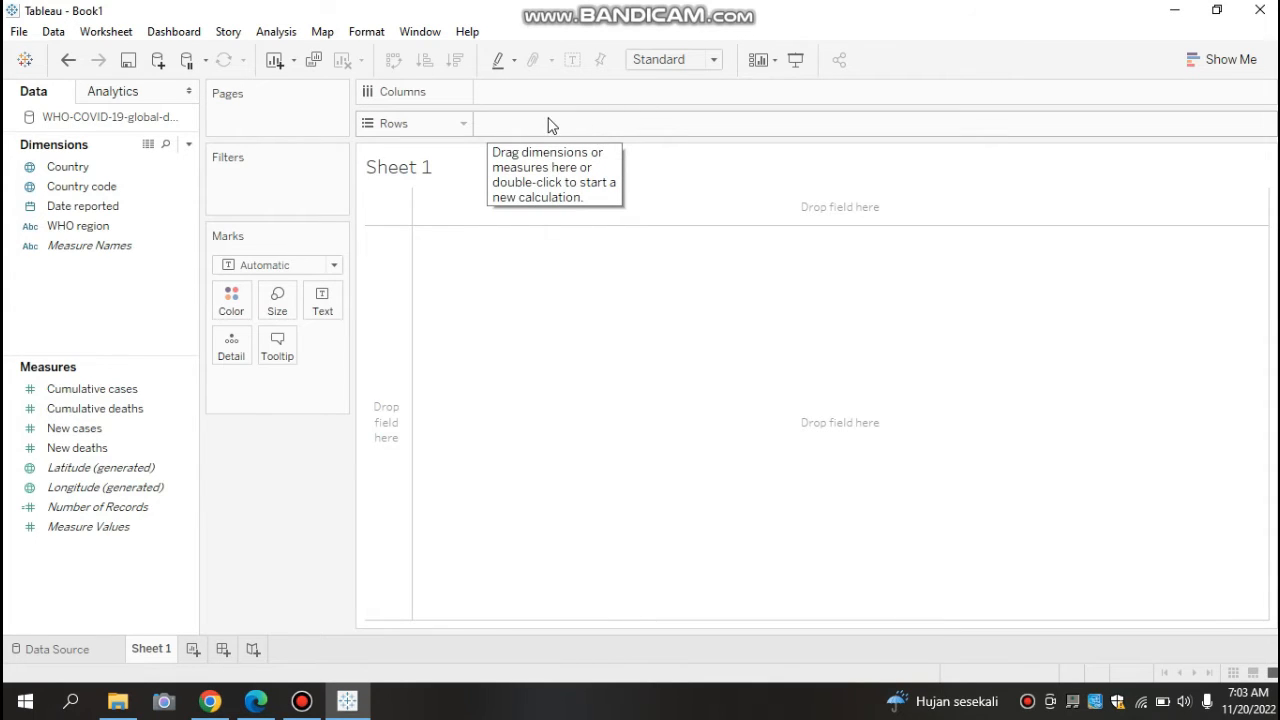
left_click(115, 226)
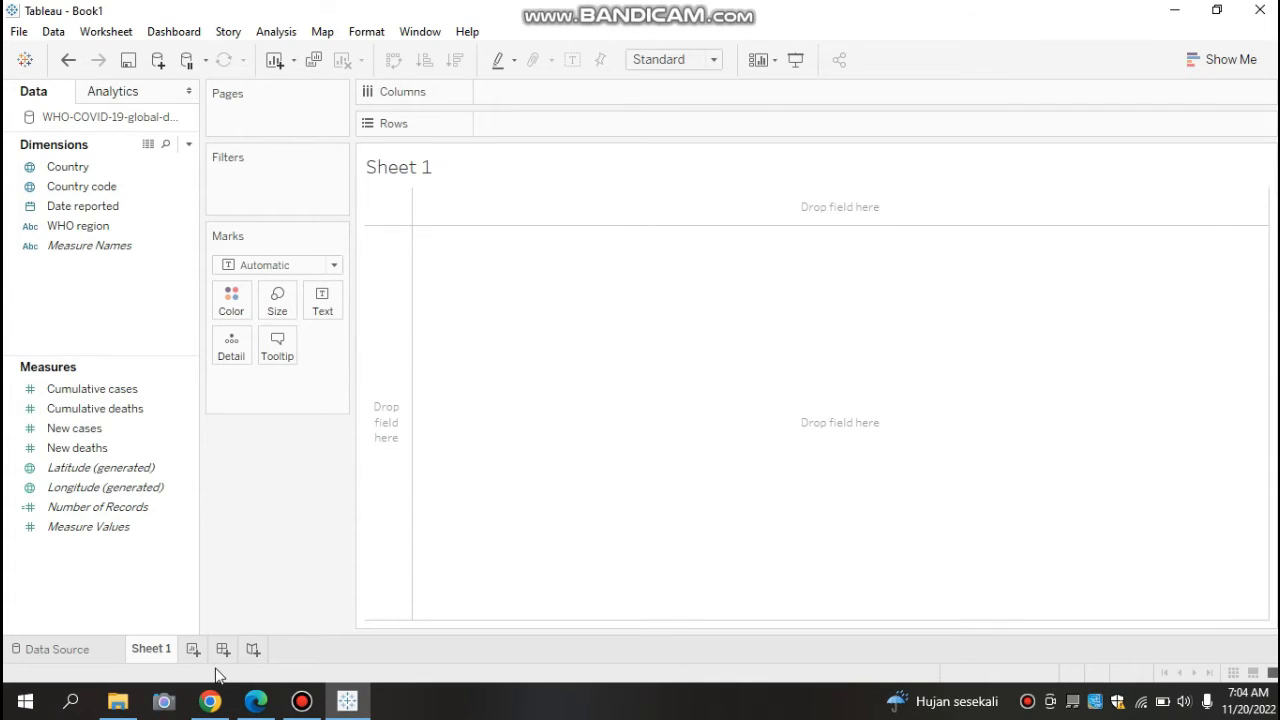
left_click(210, 702)
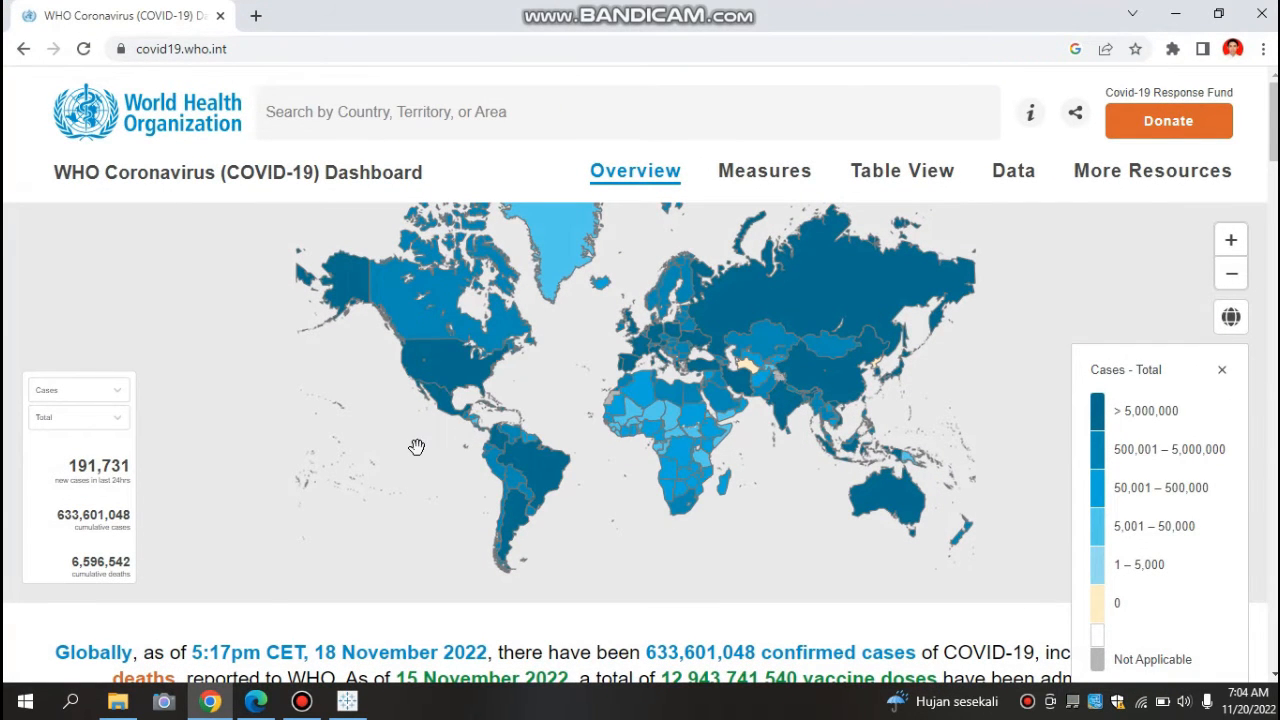
left_click(347, 701)
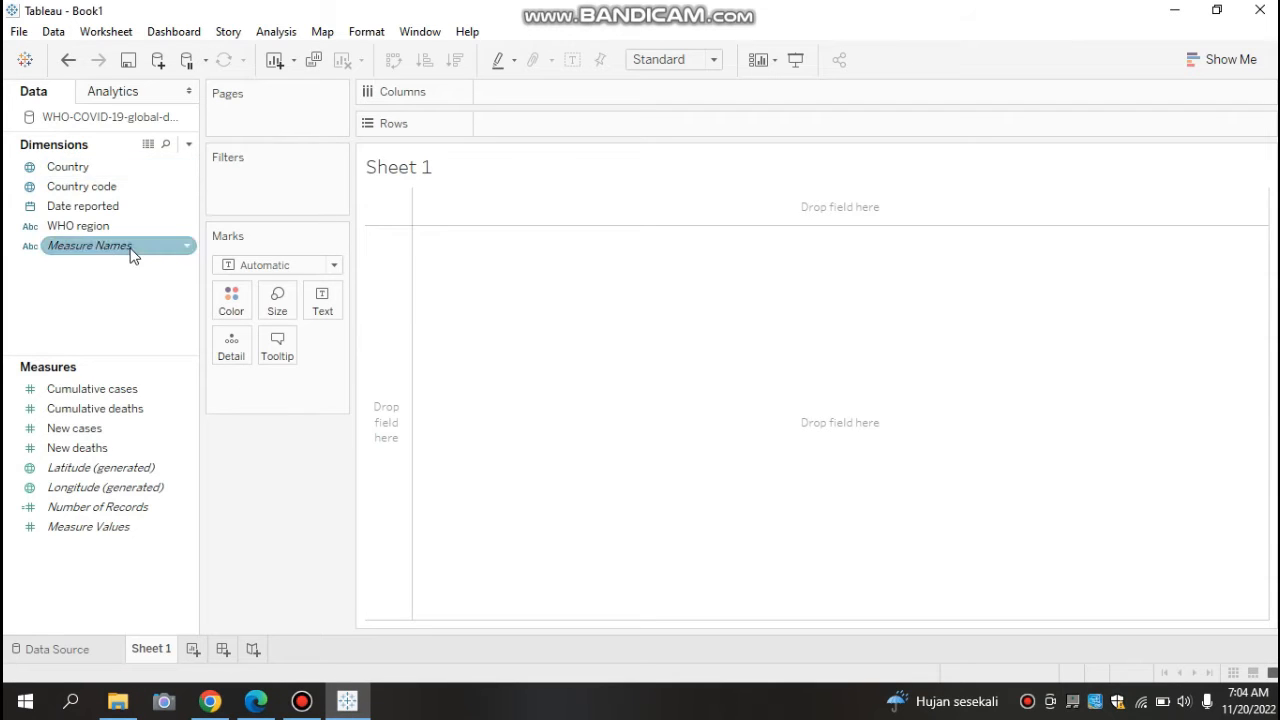
Step: Build a table with Country on Rows and Cumulative cases as the displayed values
left_click_drag(79, 171, 527, 126)
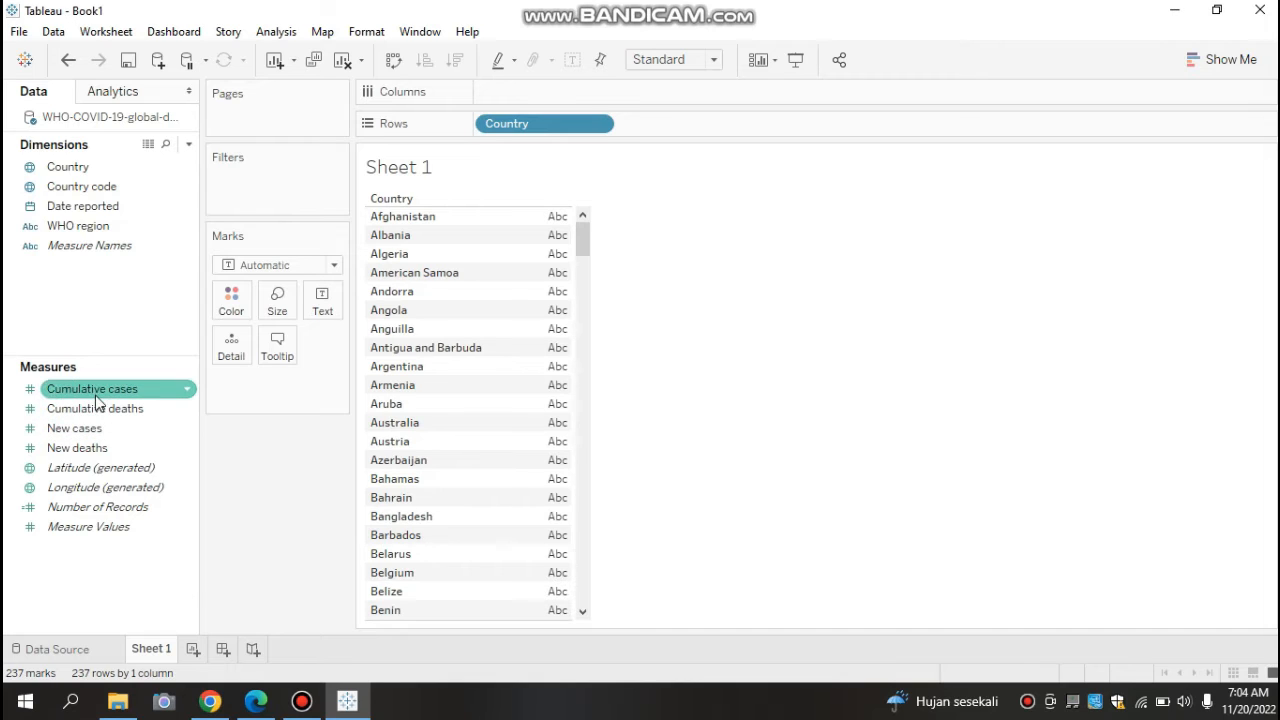
left_click_drag(91, 390, 557, 298)
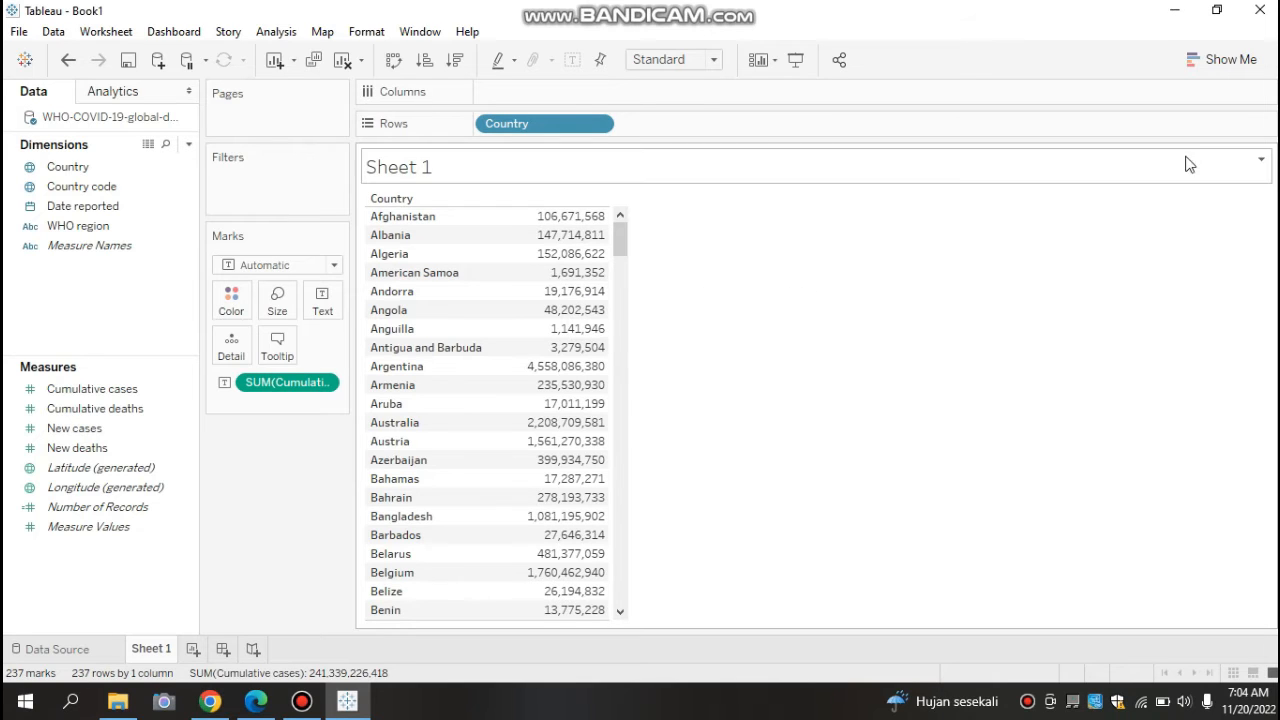
Step: Convert the country table to a filled map, trying horizontal bars and a symbol map first
left_click(1212, 68)
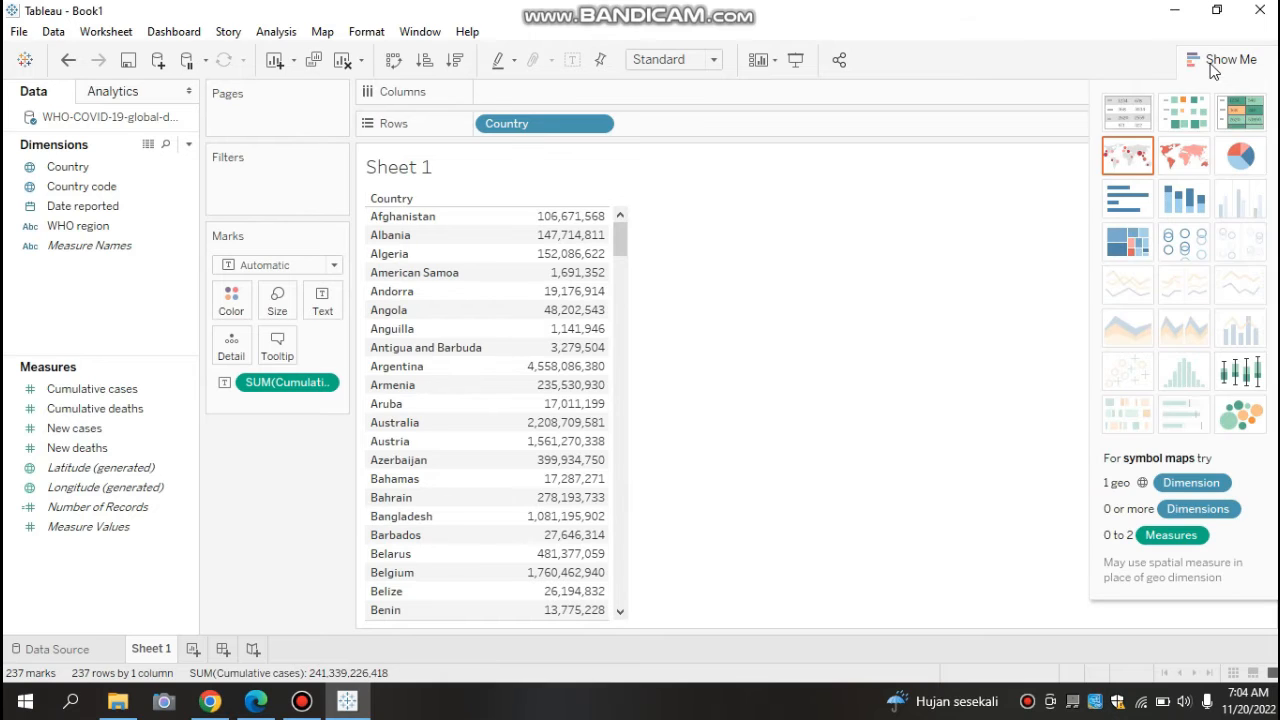
left_click(1138, 205)
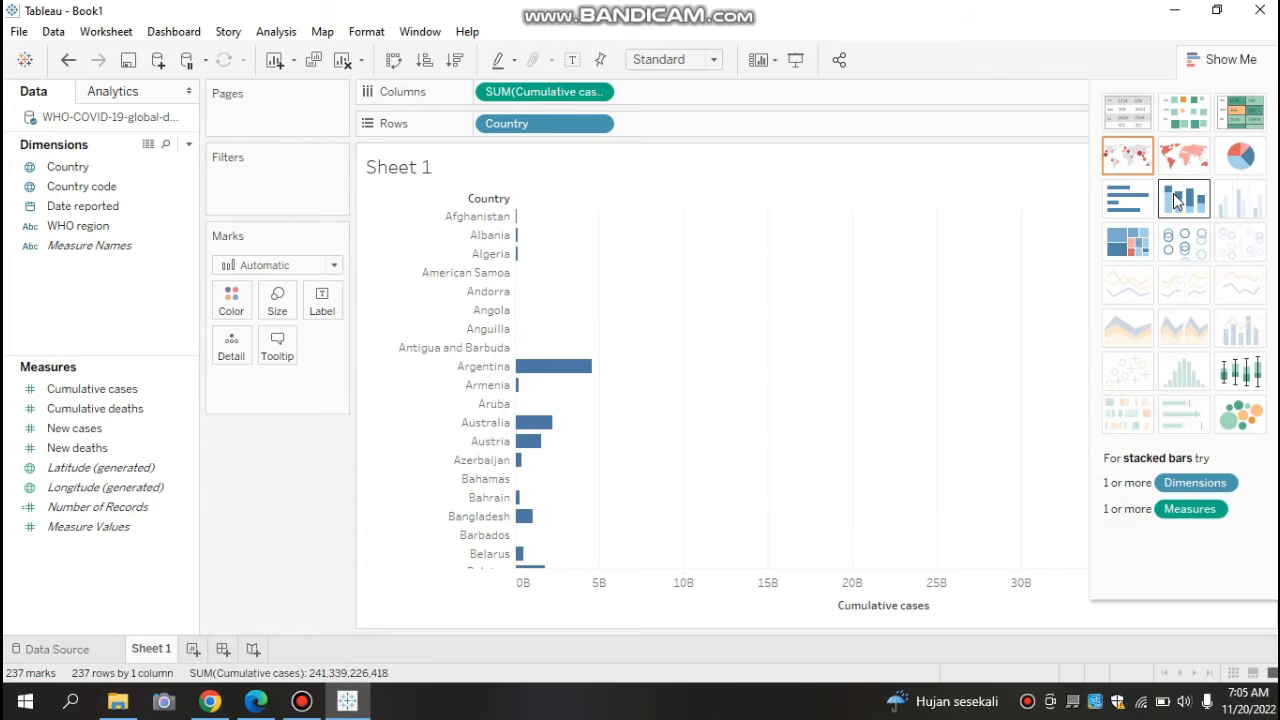
left_click(1131, 162)
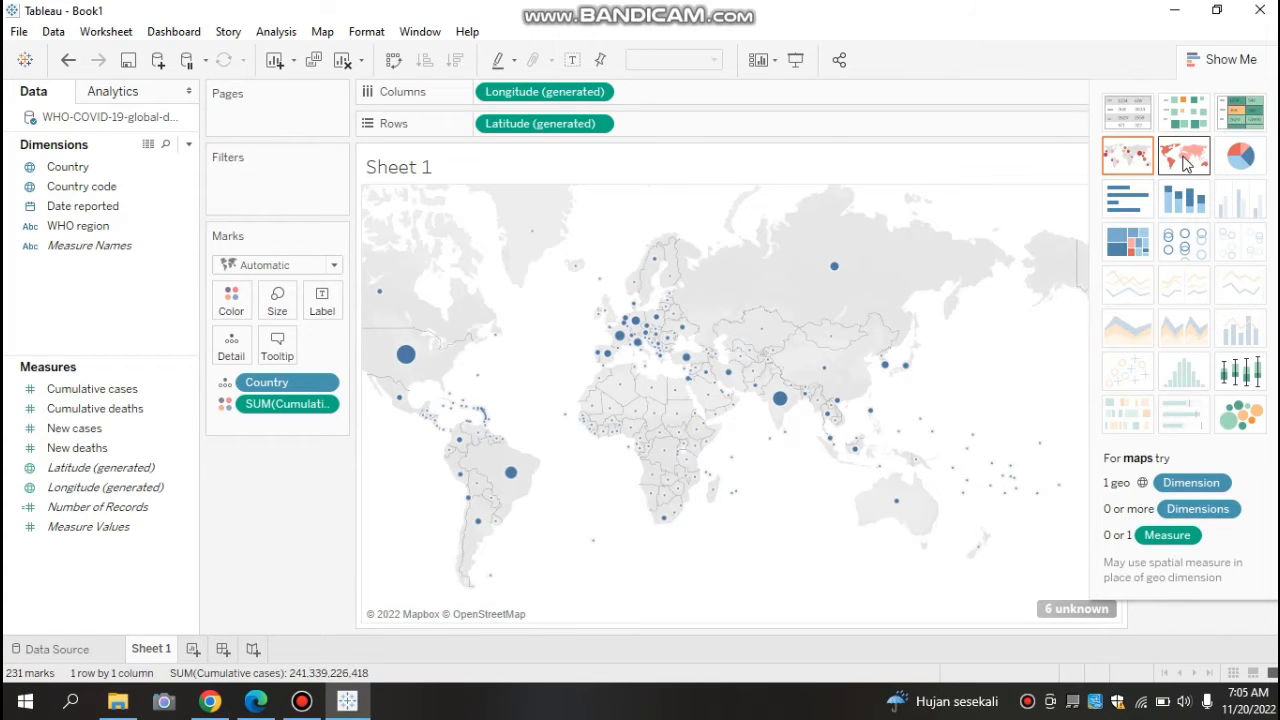
left_click(1186, 160)
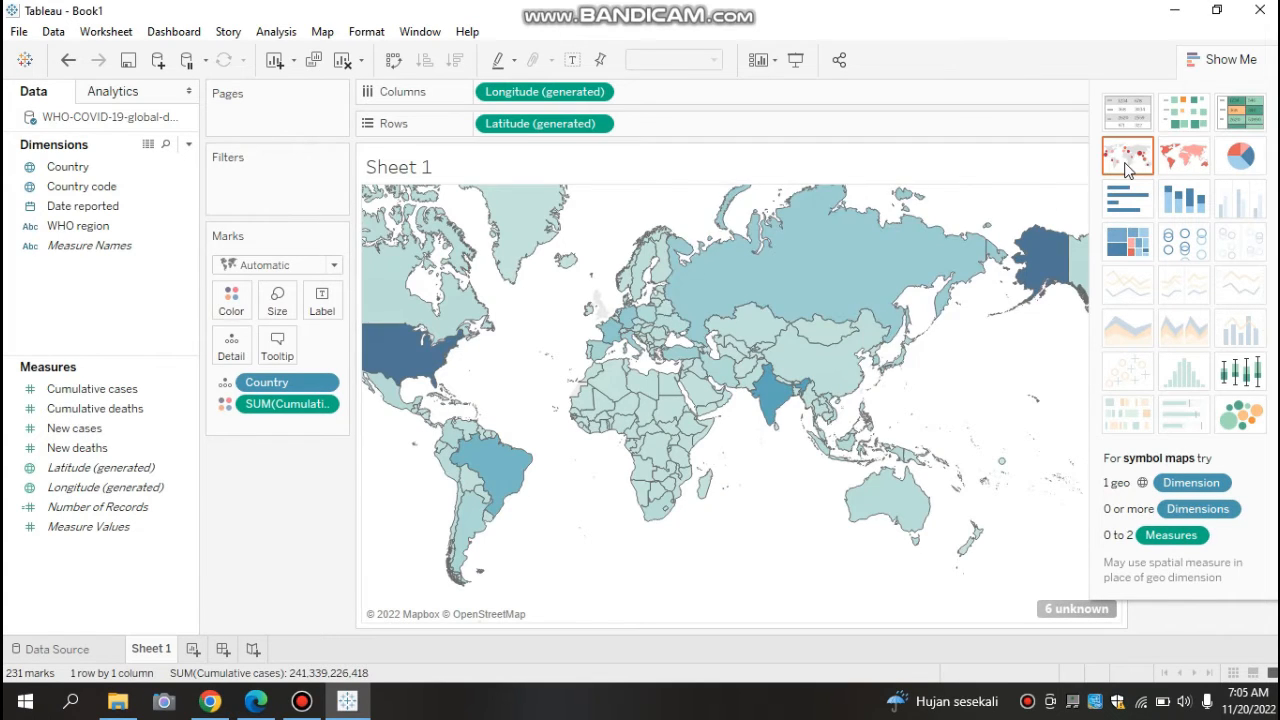
left_click(1196, 60)
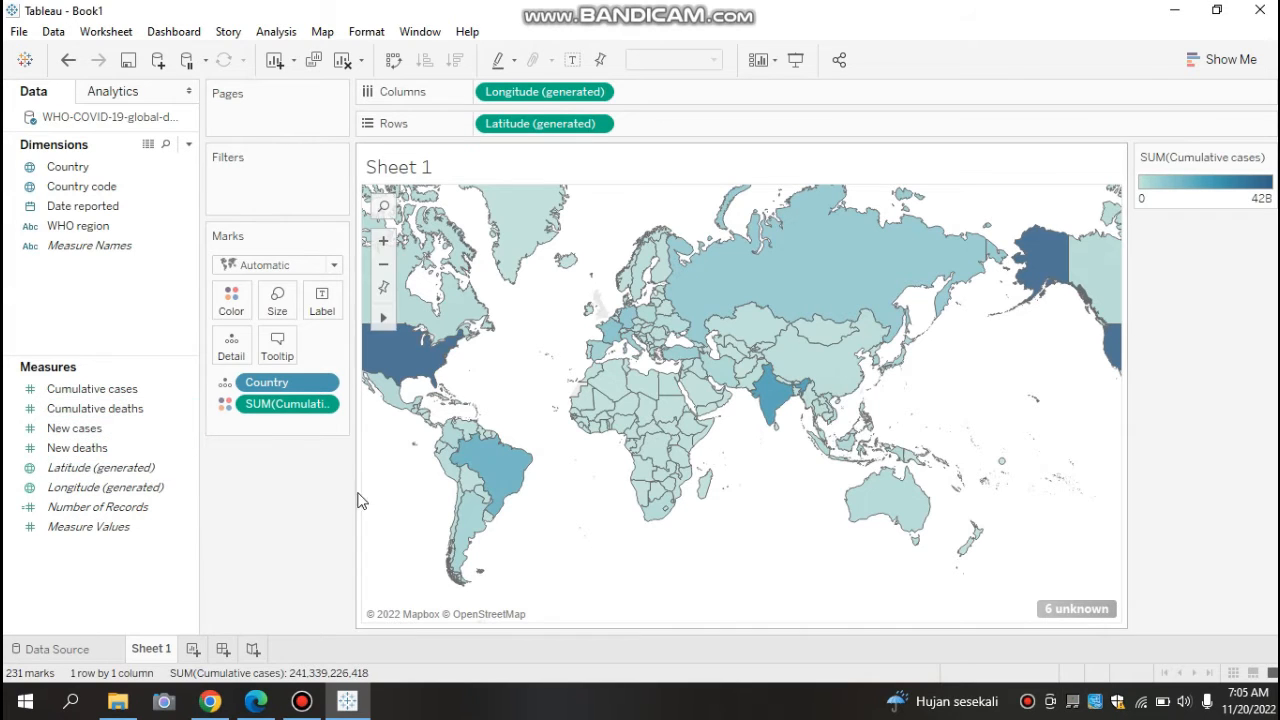
left_click(168, 440)
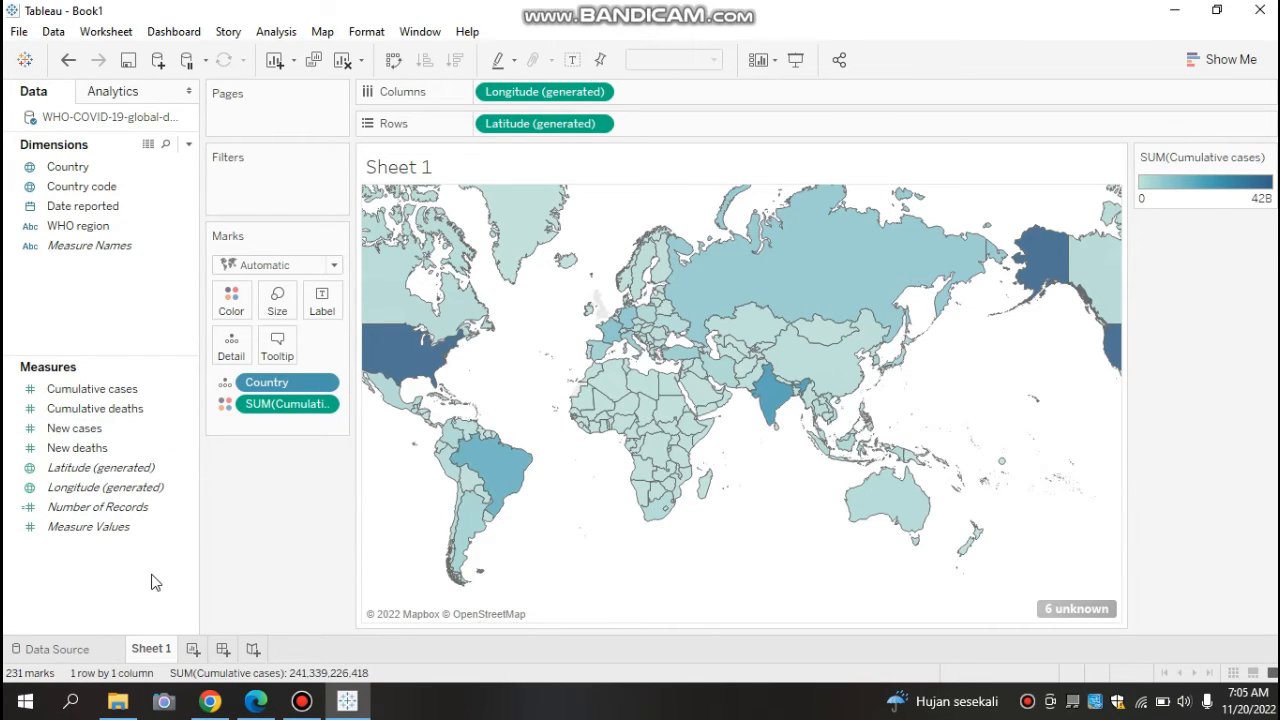
left_click(107, 457)
left_click(87, 425)
Step: Add a new worksheet and place Date_reported on Columns at both year and quarter level for the New Cases sheet
left_click(193, 649)
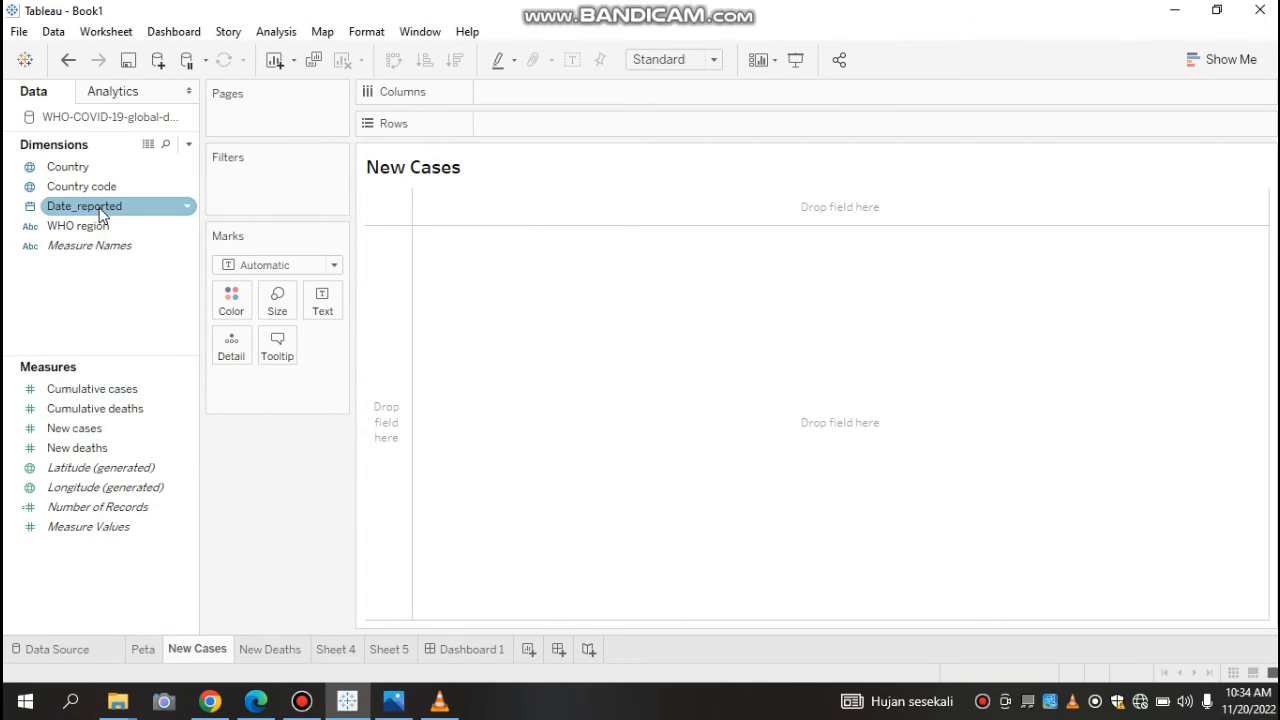
left_click_drag(100, 215, 557, 98)
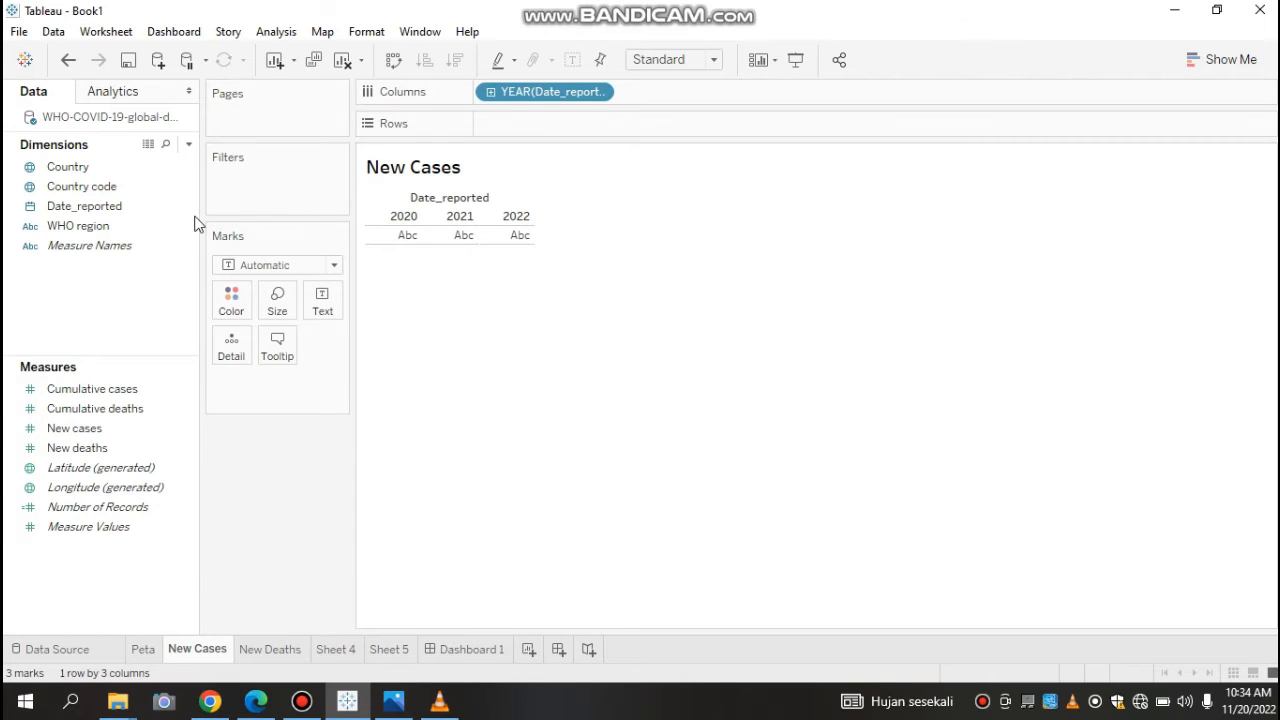
left_click(79, 206)
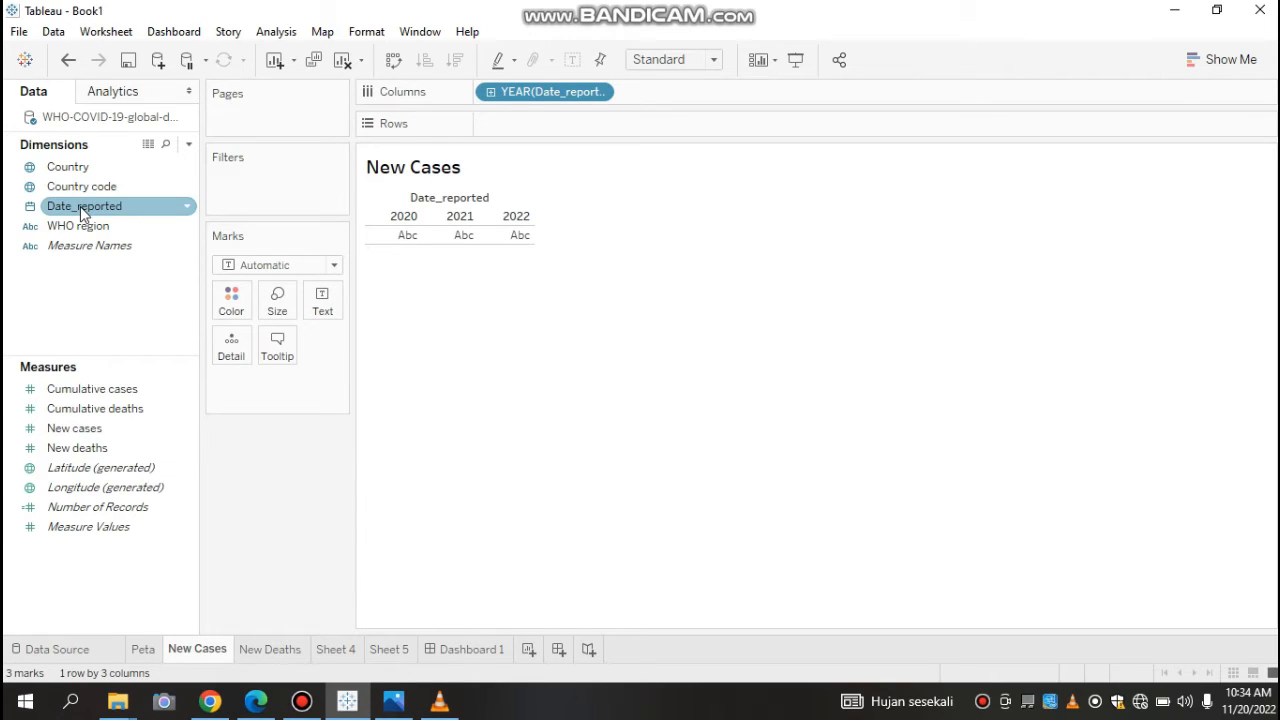
left_click_drag(106, 209, 697, 103)
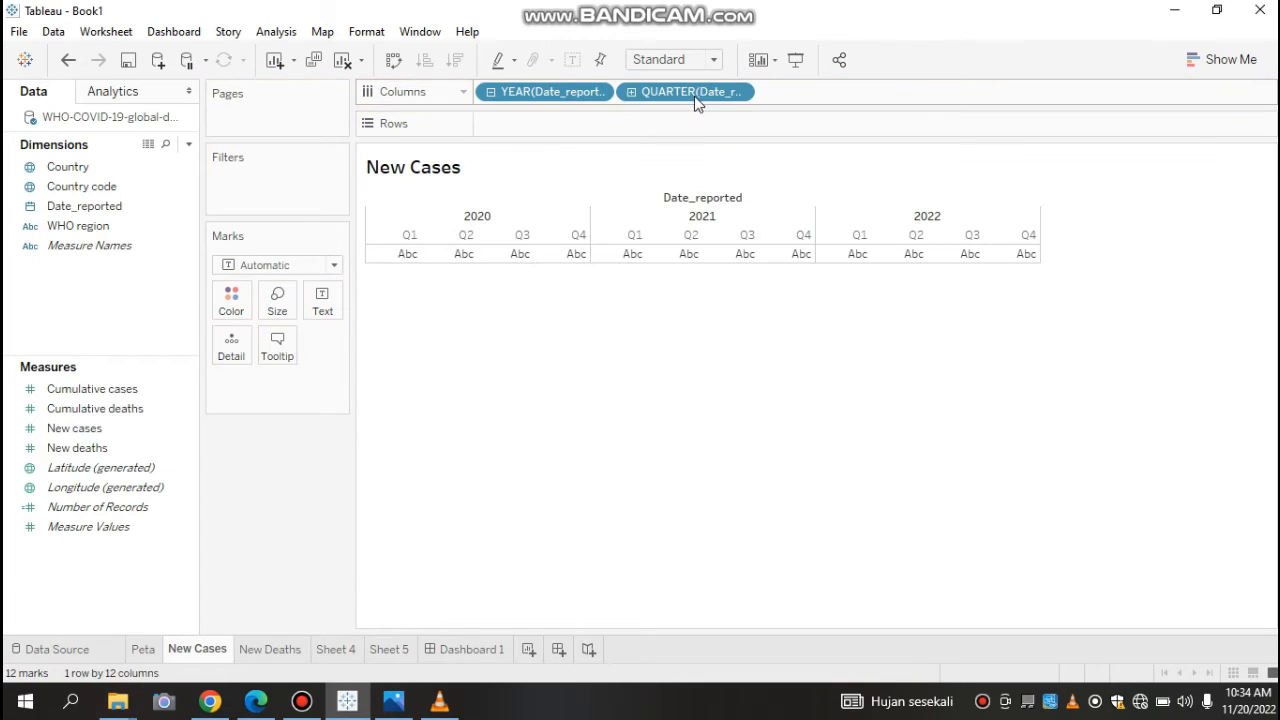
Step: Change the quarter-level Date_reported on Columns to the discrete month level and check the months across the years
right_click(704, 93)
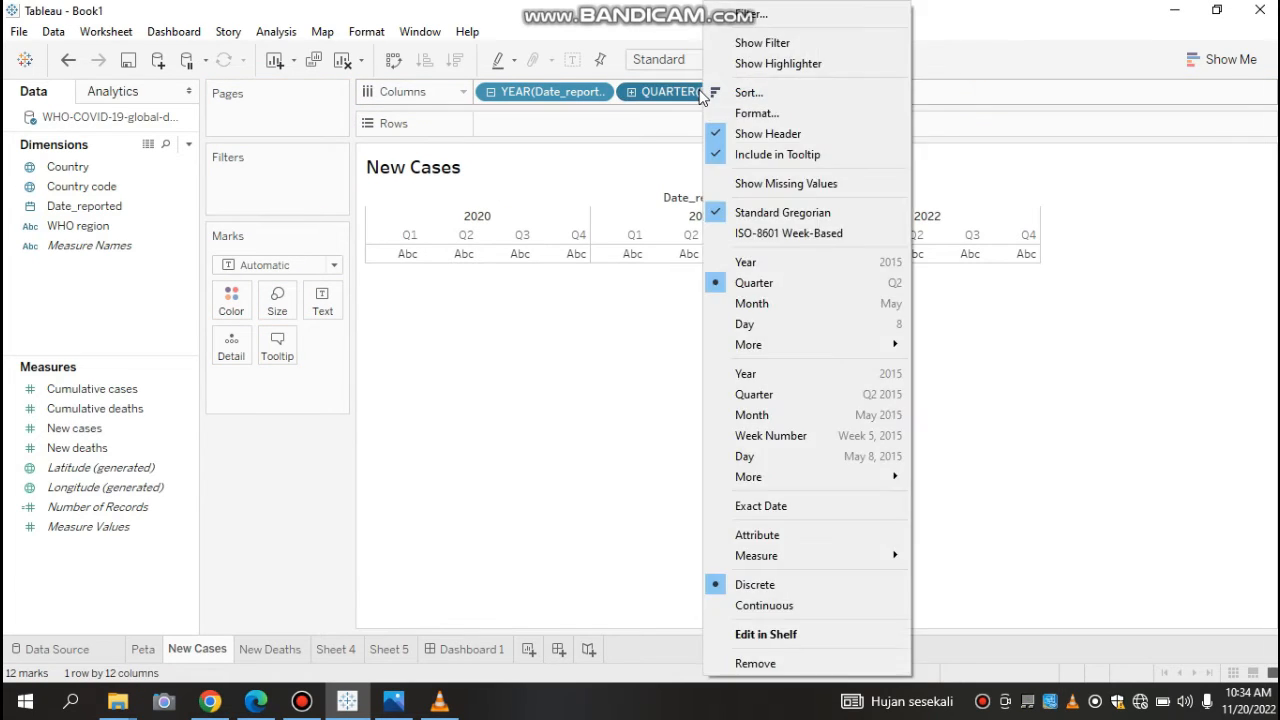
left_click(780, 313)
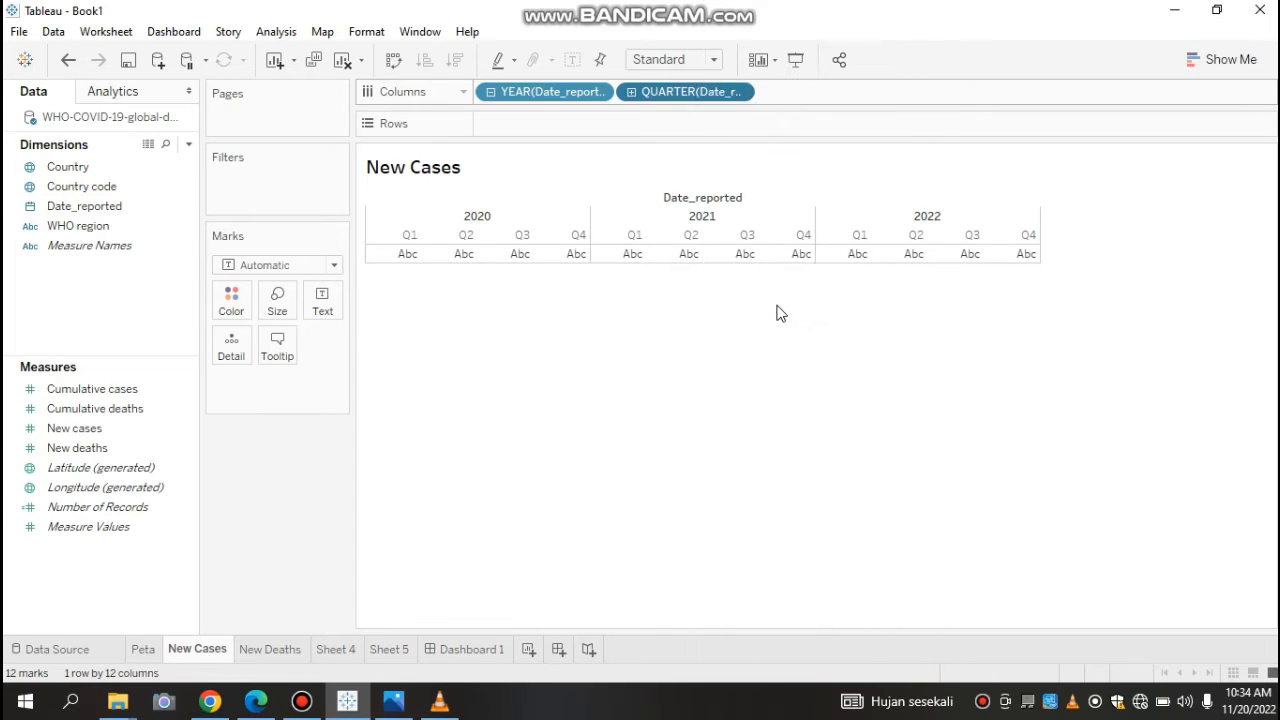
left_click(754, 271)
left_click_drag(527, 274, 429, 283)
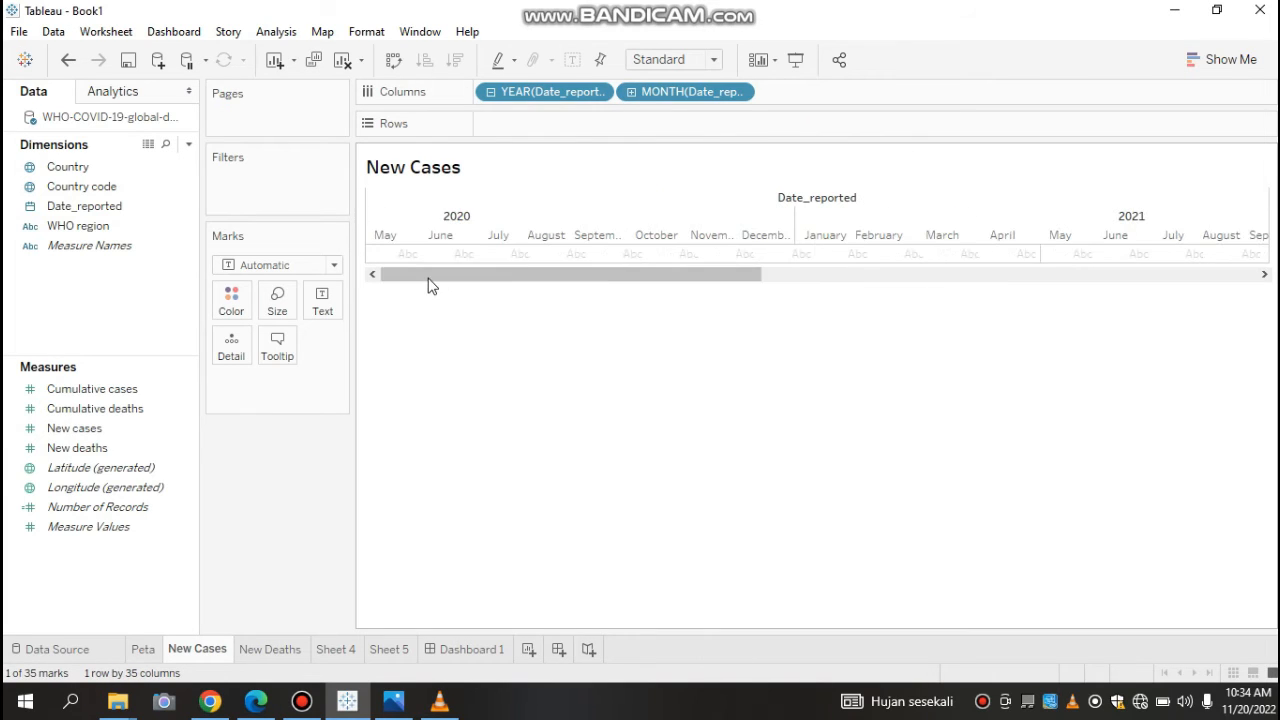
left_click(511, 344)
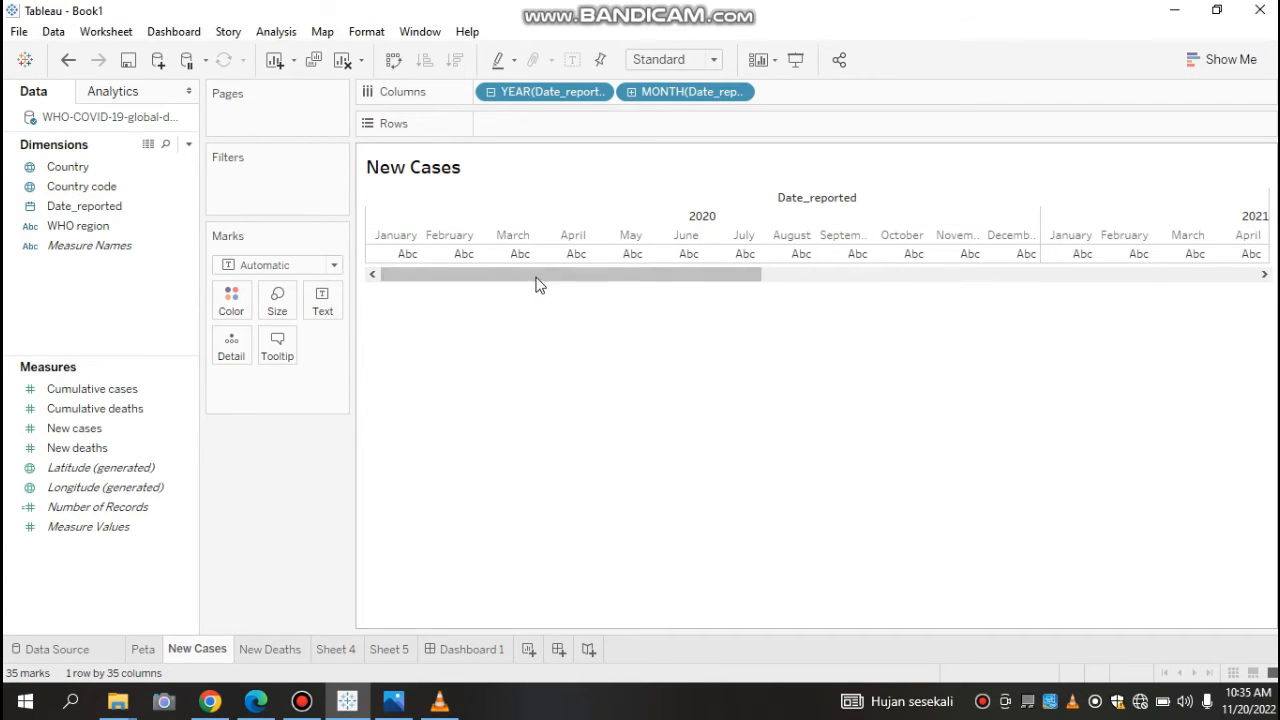
left_click(837, 274)
left_click(669, 273)
left_click(933, 277)
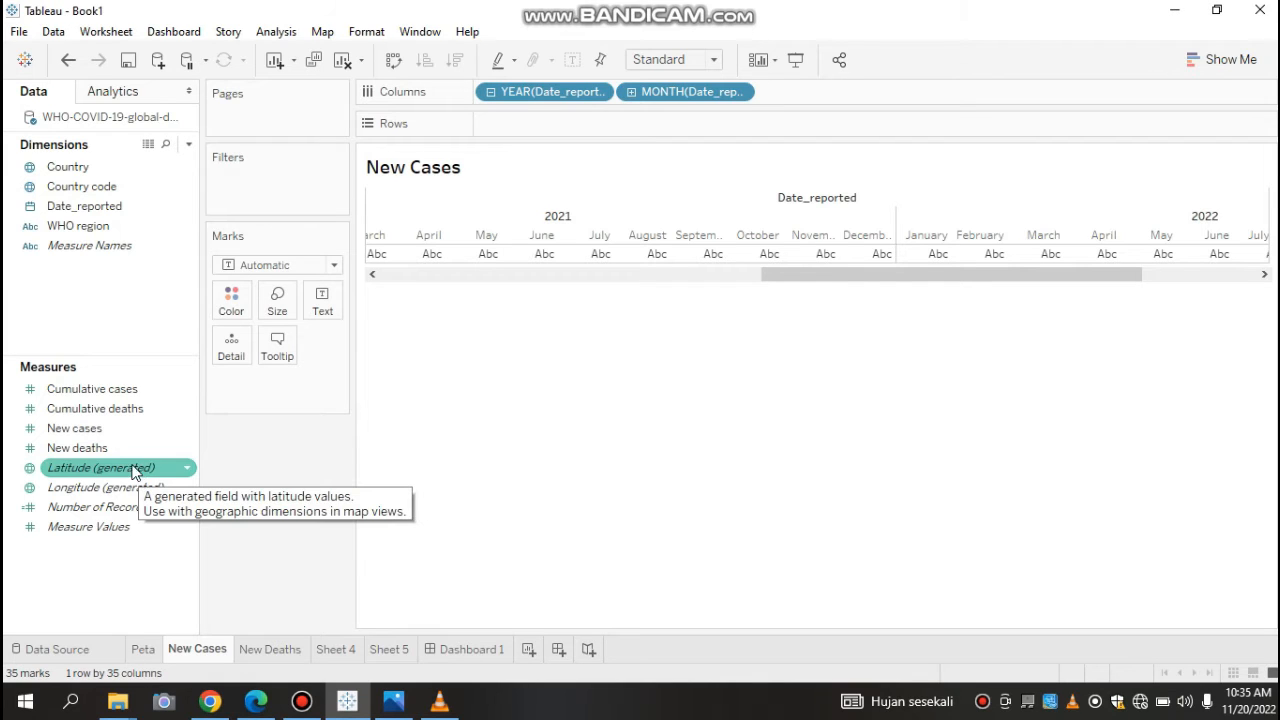
Step: Add New cases to Rows and convert the chart to side-by-side bars
left_click_drag(98, 430, 600, 131)
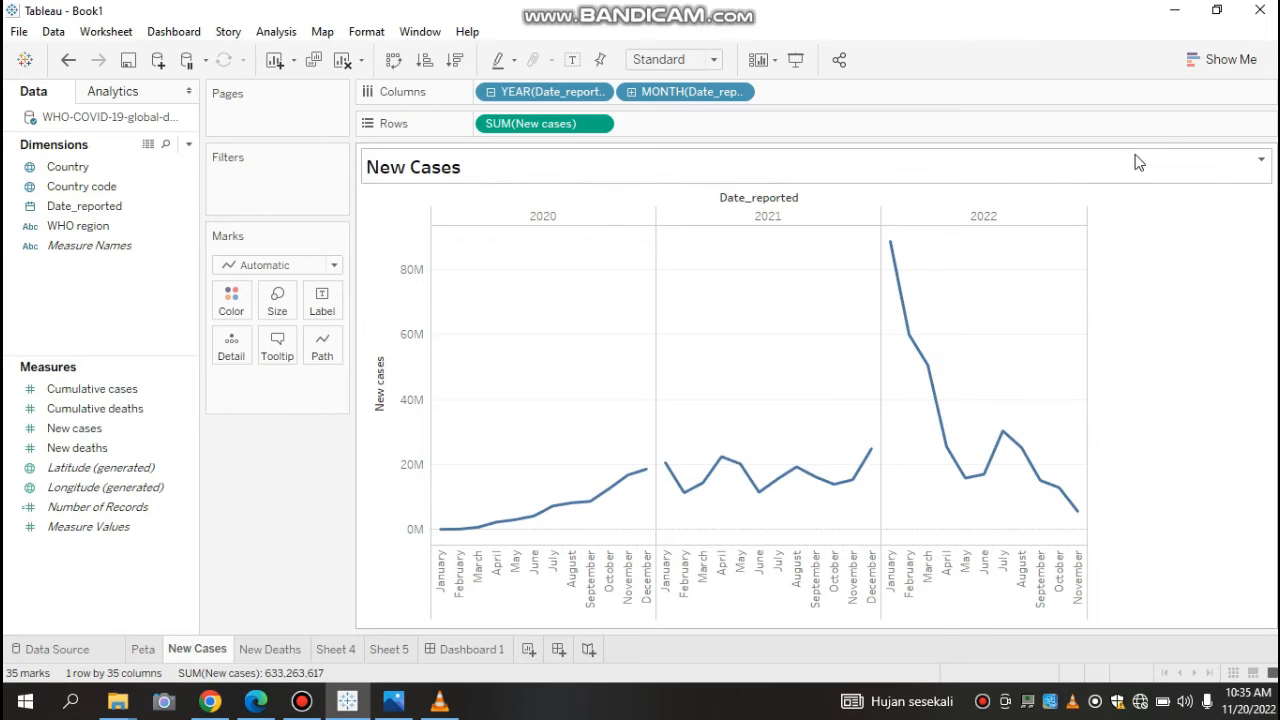
left_click(1192, 58)
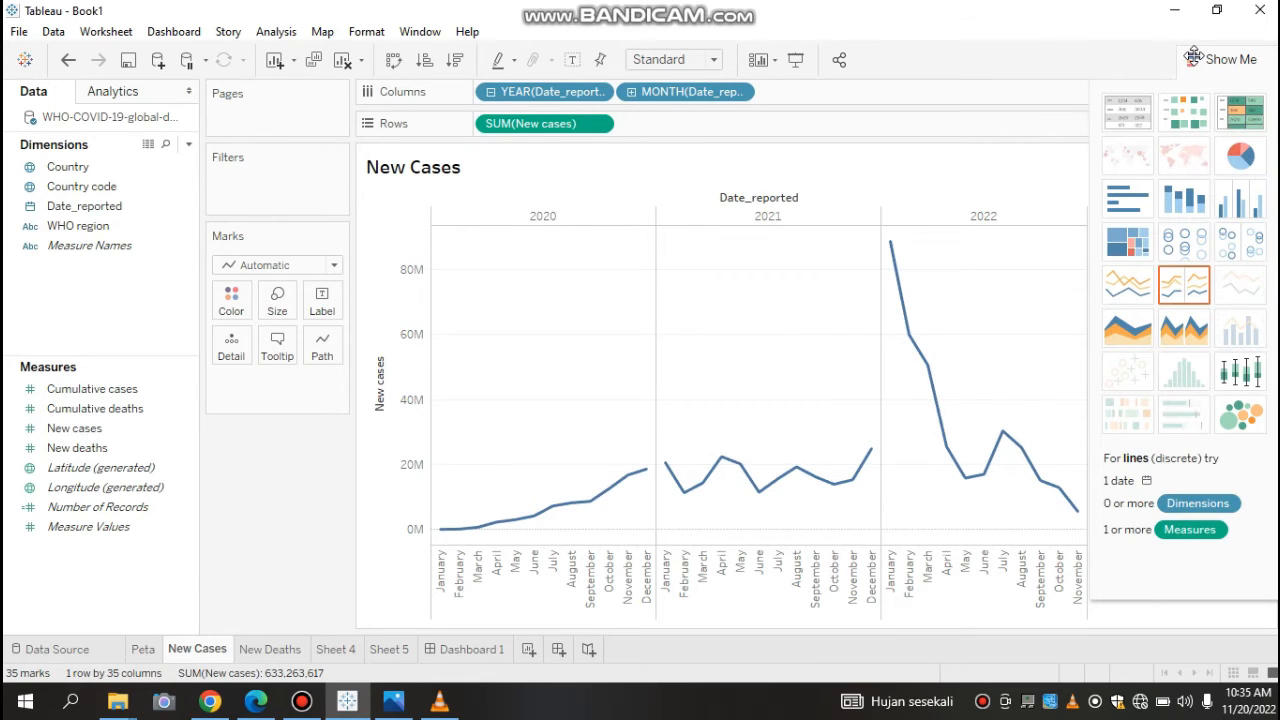
left_click(1232, 212)
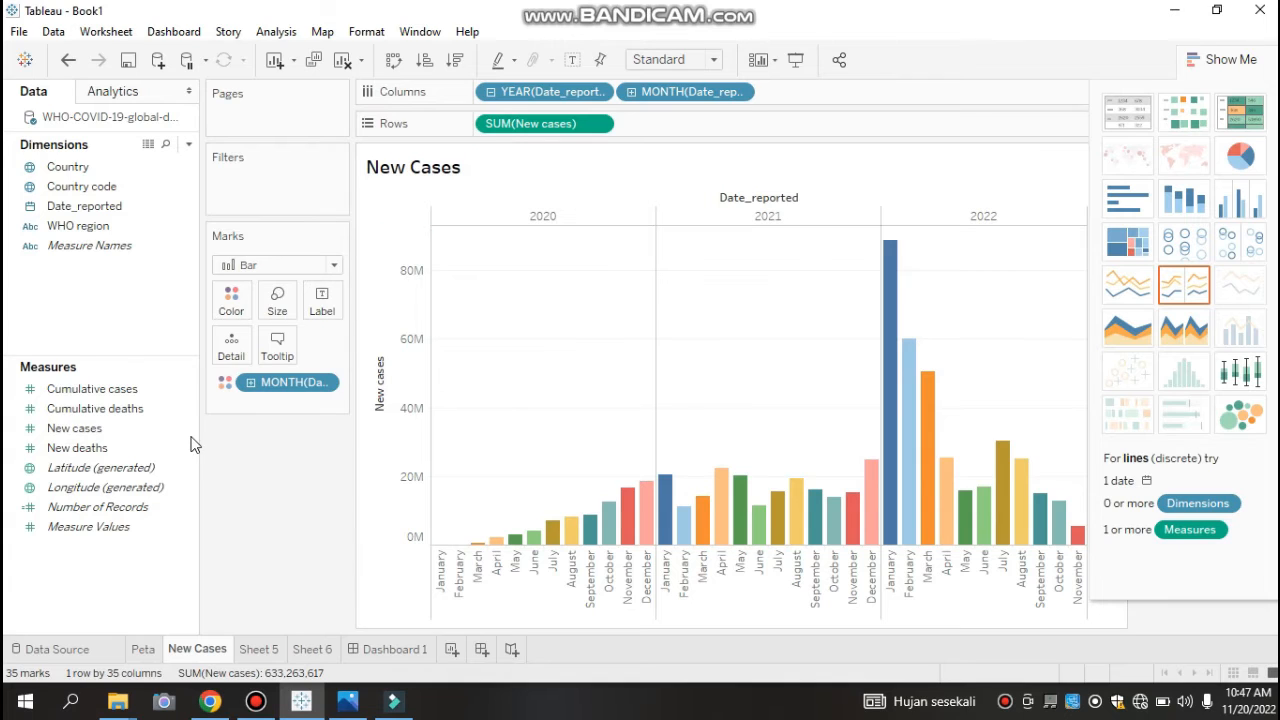
left_click(139, 451)
left_click(120, 250)
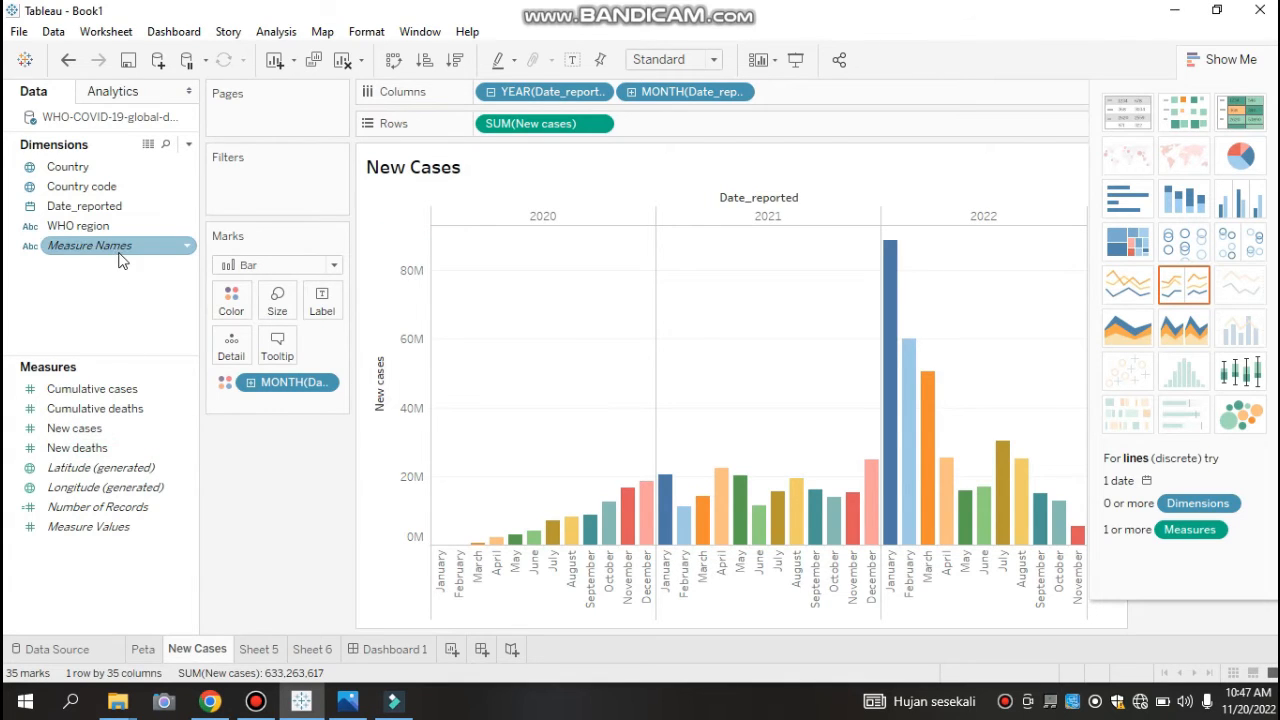
left_click(105, 226)
left_click(102, 207)
left_click(418, 232)
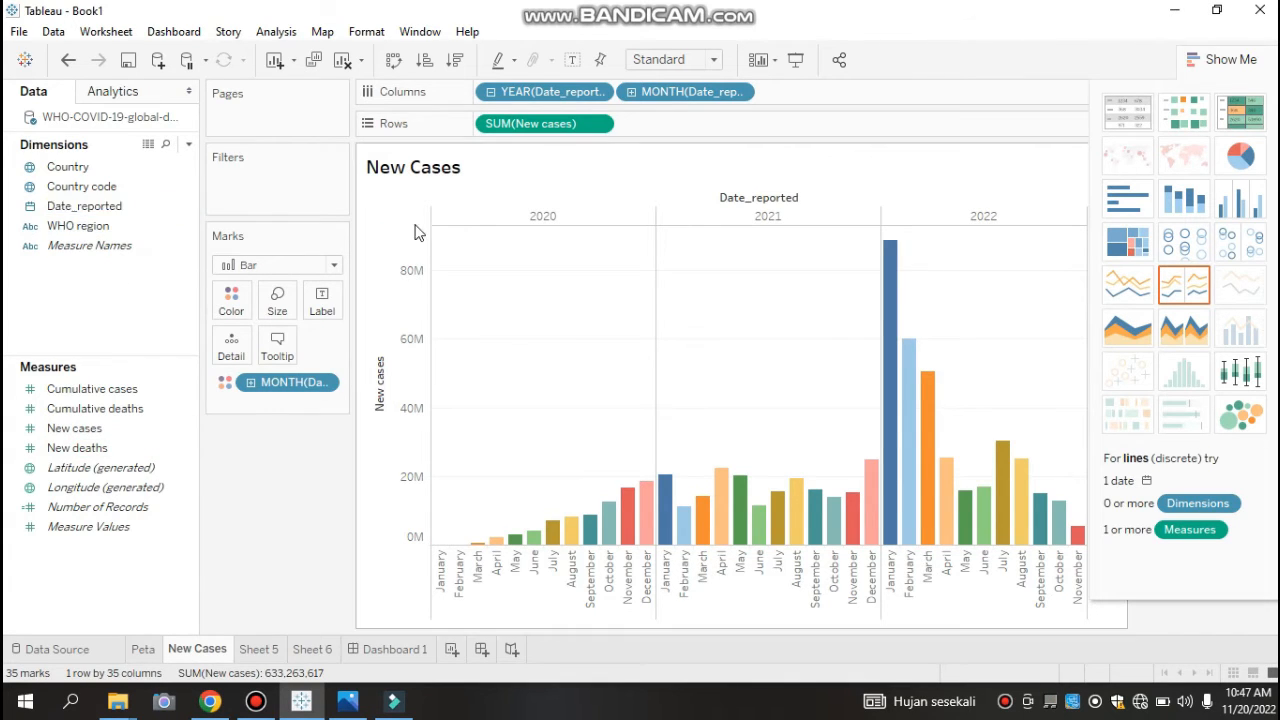
left_click(170, 224)
left_click(112, 210)
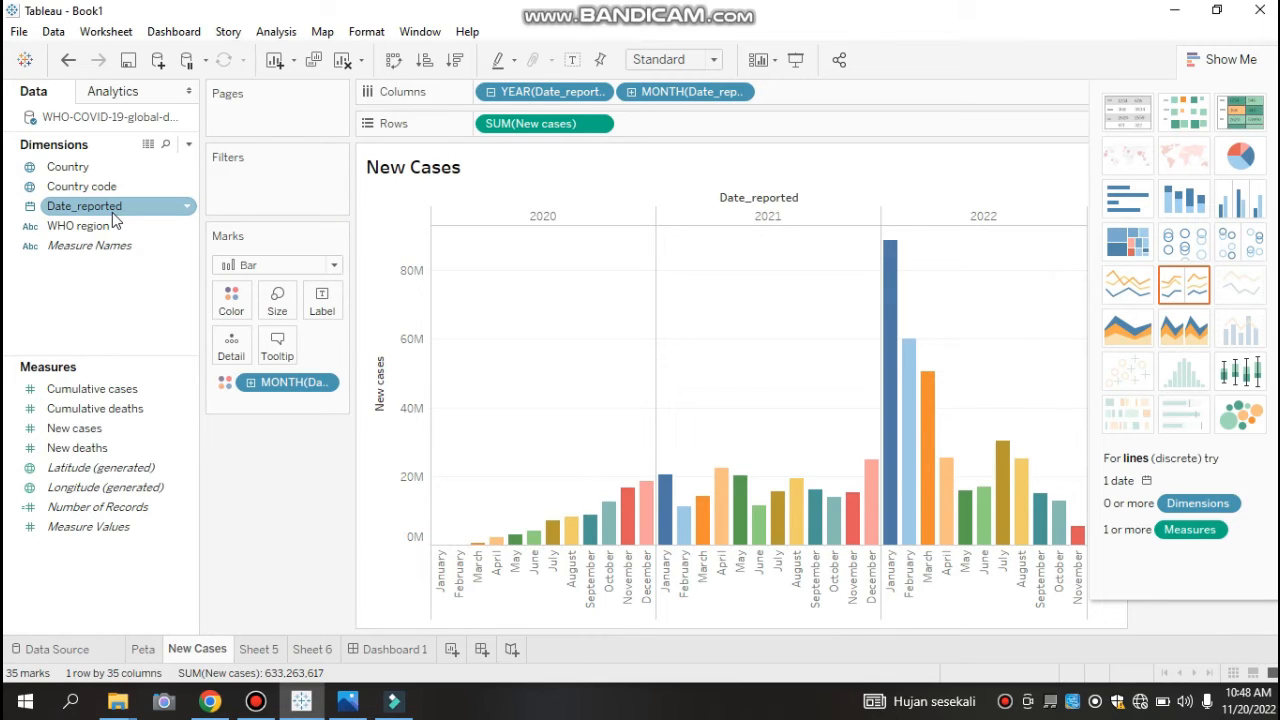
Step: On Sheet 5, titled New Deaths, place Date_reported on Columns at both year and discrete month level
left_click(262, 651)
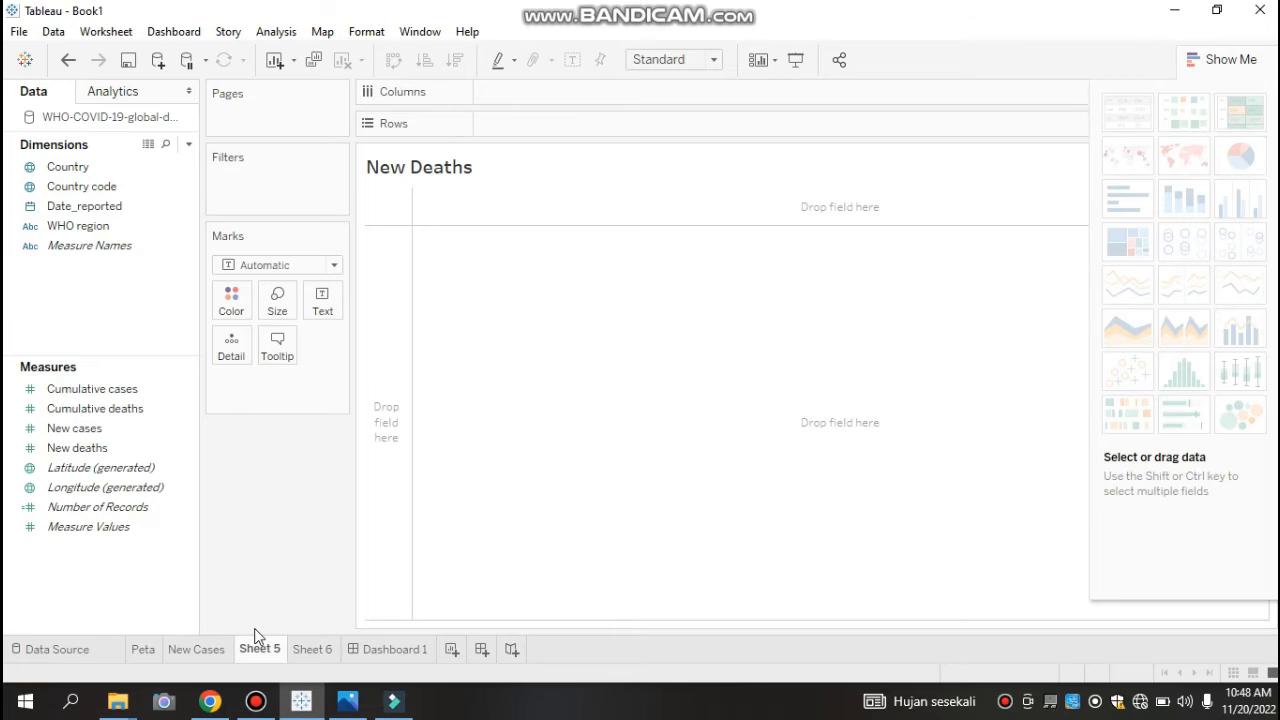
left_click(103, 206)
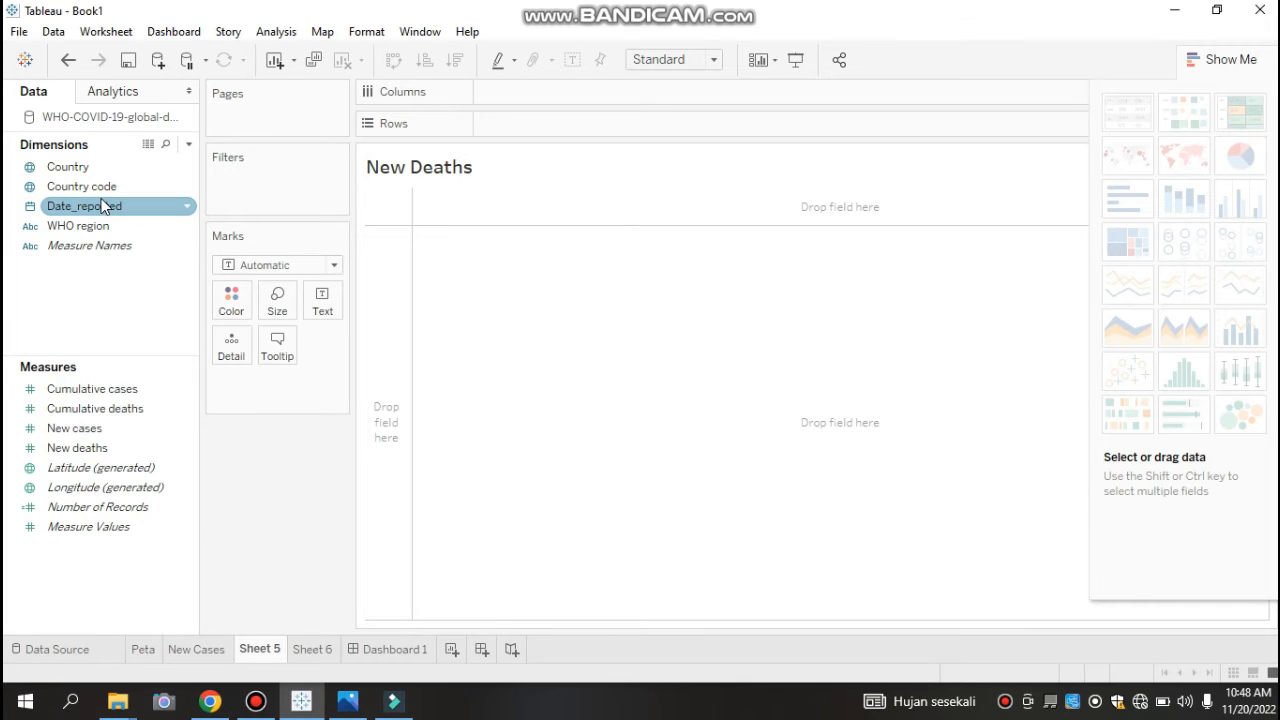
left_click_drag(114, 206, 548, 92)
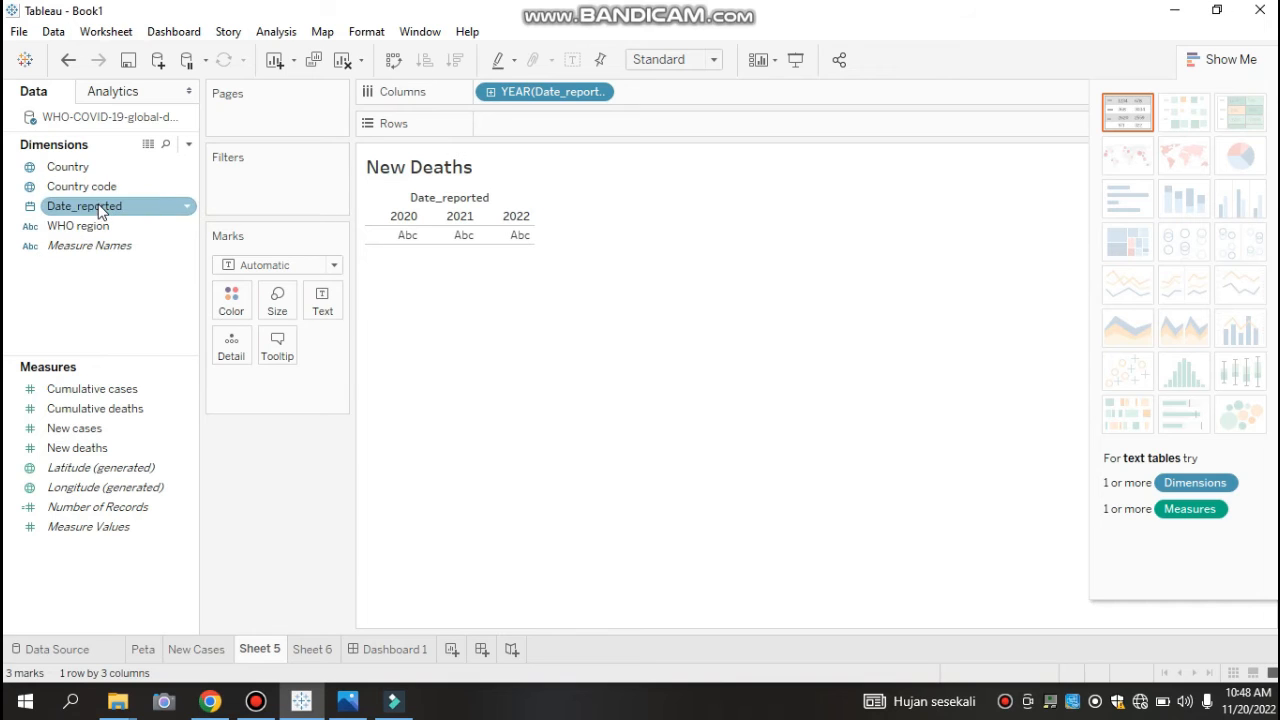
left_click_drag(100, 208, 694, 89)
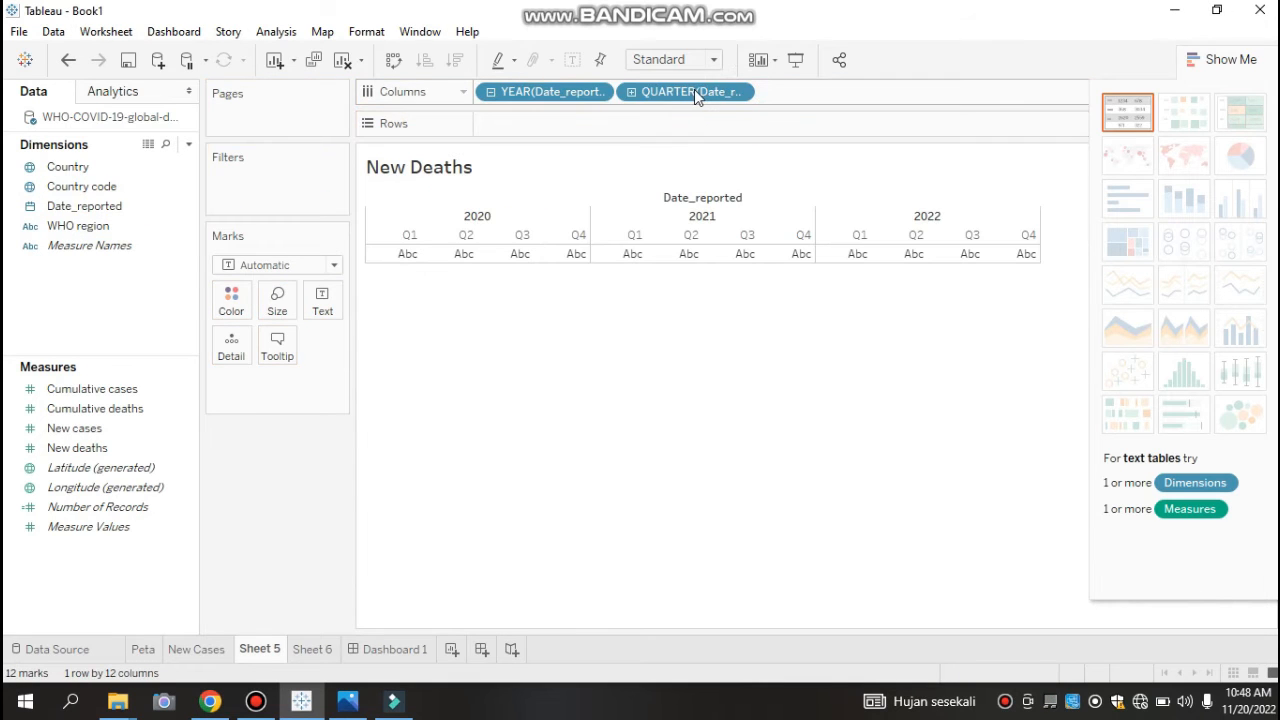
right_click(707, 89)
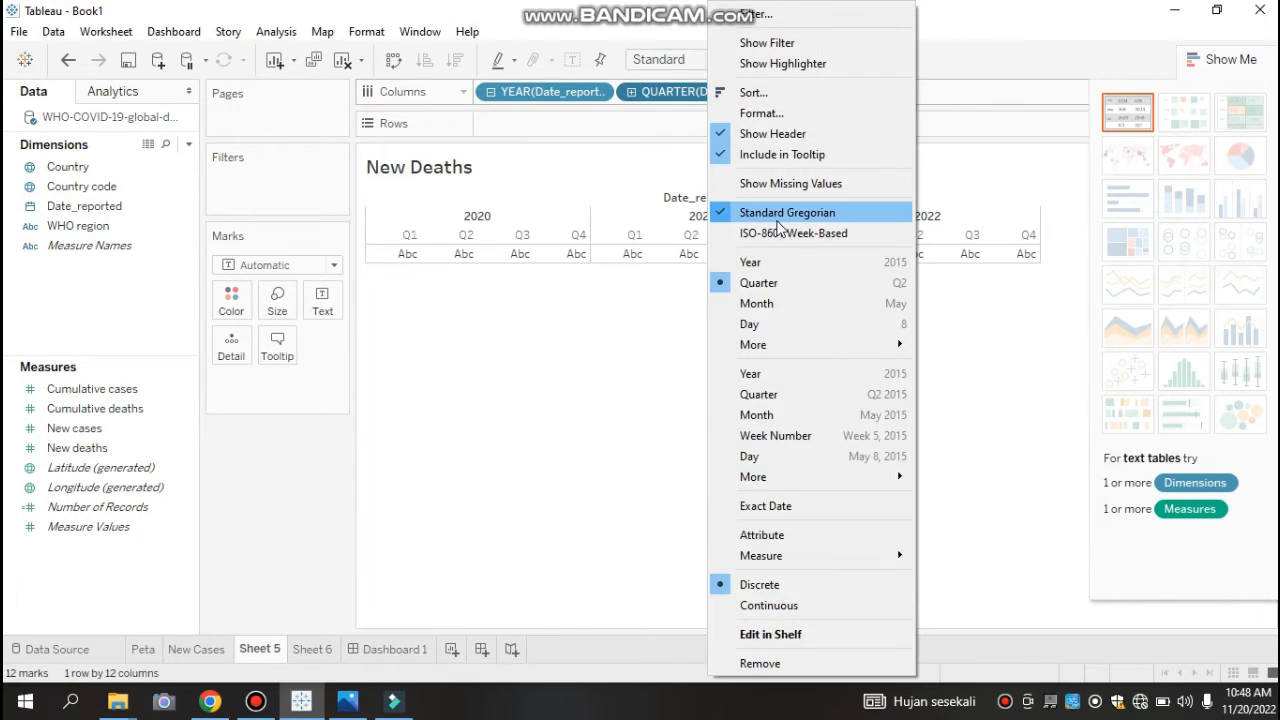
left_click(782, 304)
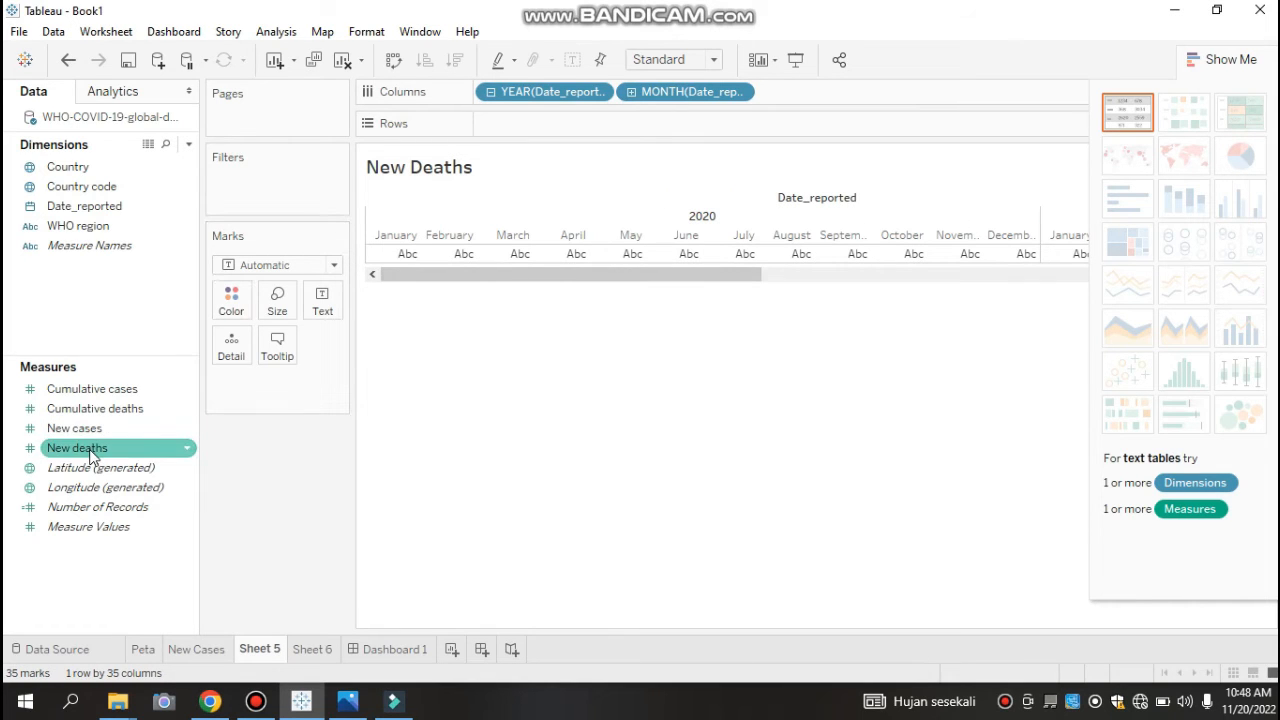
Step: Plot New deaths on Rows as side-by-side bars and rename the worksheet New deaths
left_click_drag(92, 455, 535, 134)
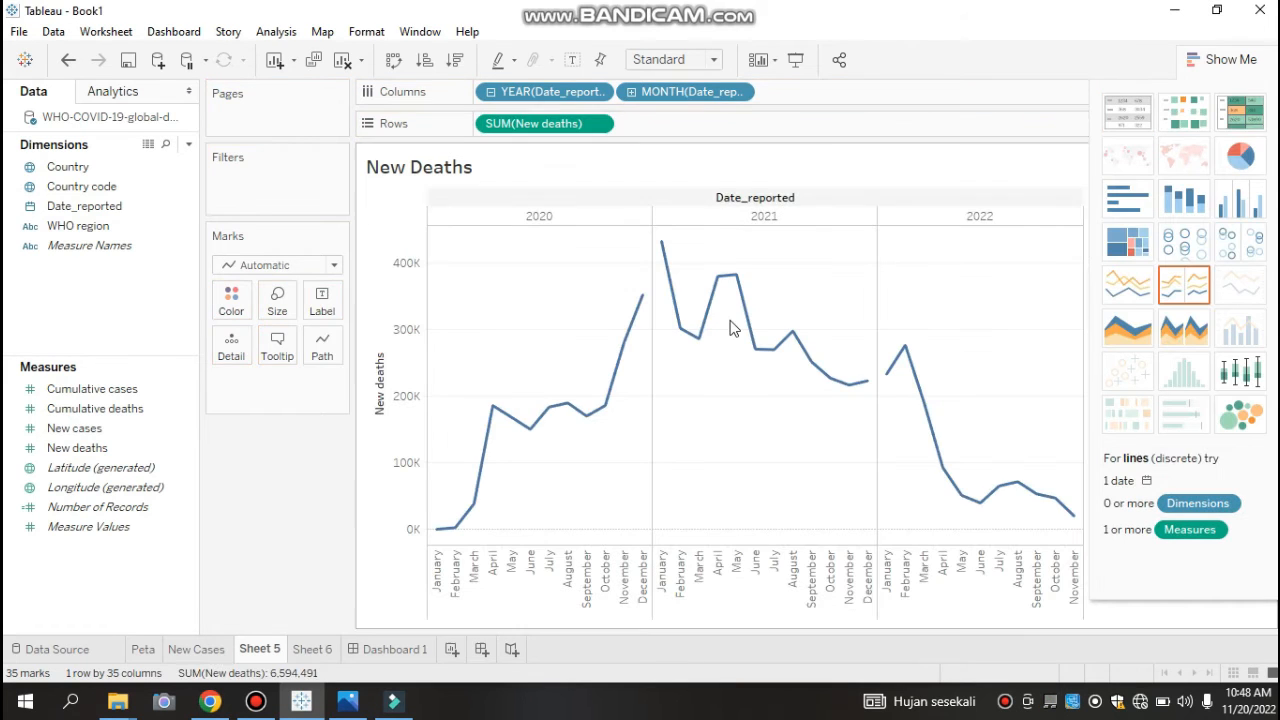
left_click(1243, 206)
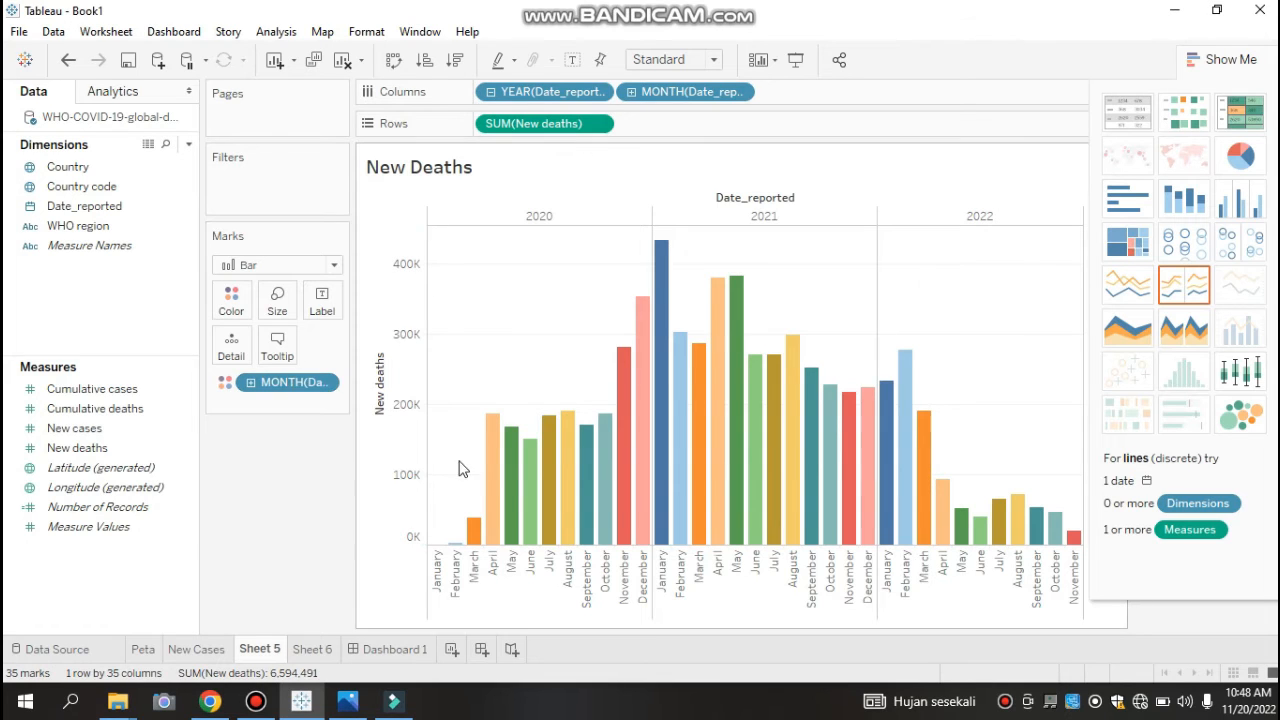
double_click(270, 652)
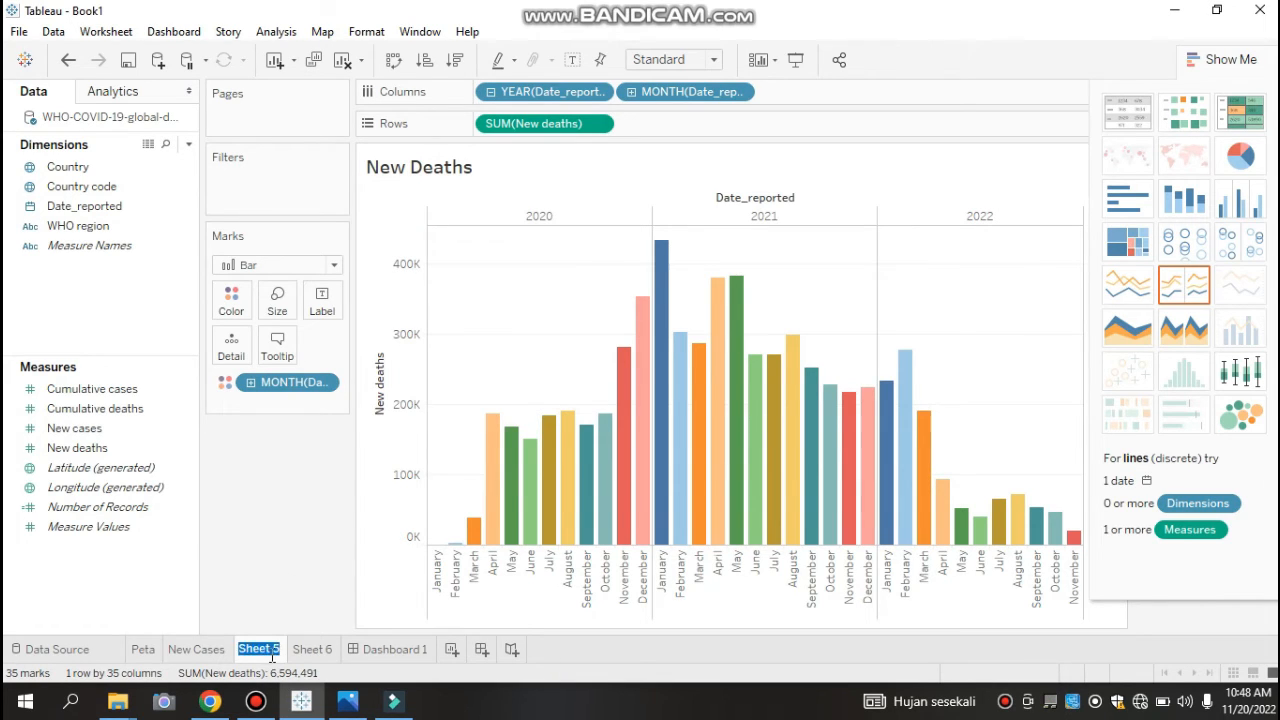
key("BackSpace")
type("New deaths")
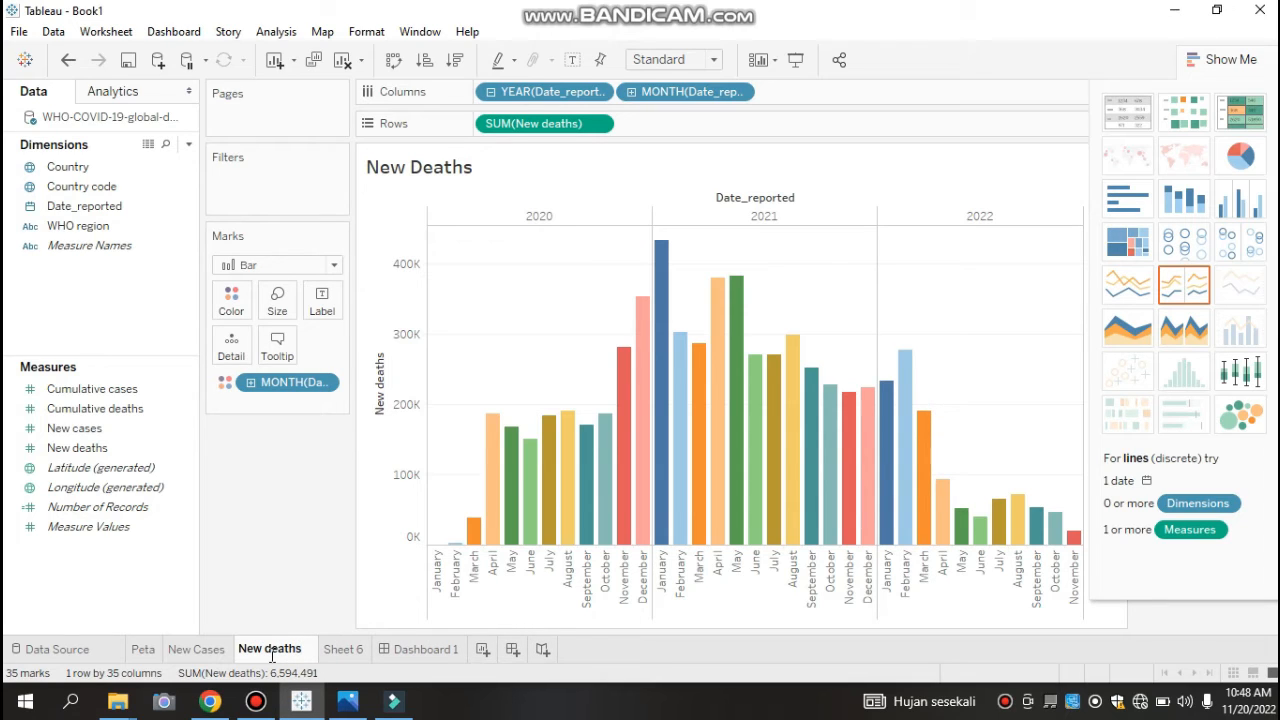
key("Return")
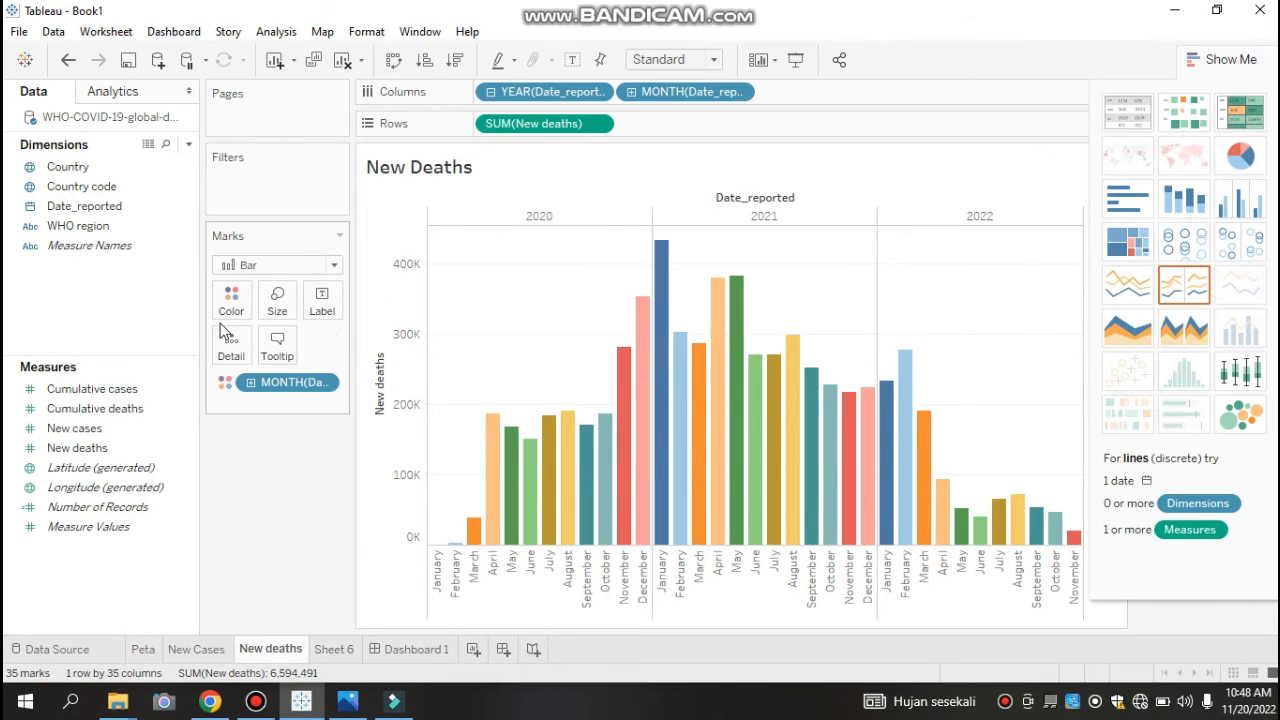
left_click(210, 702)
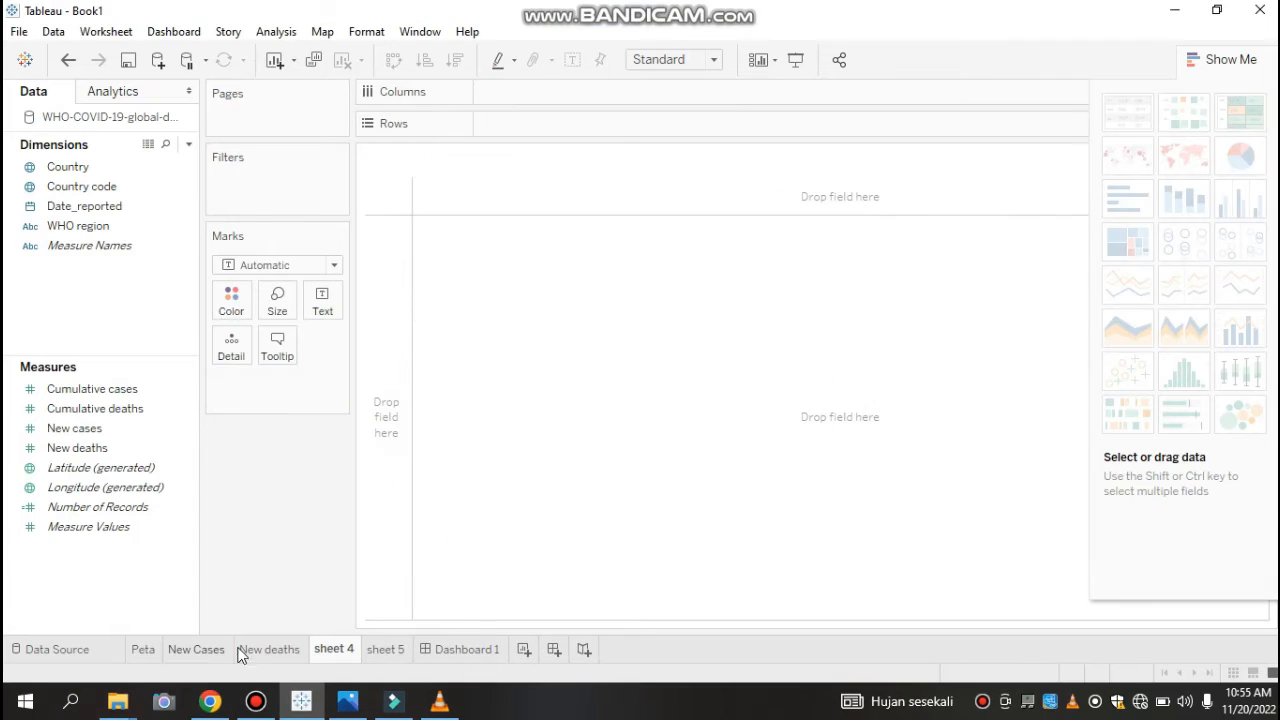
left_click(251, 651)
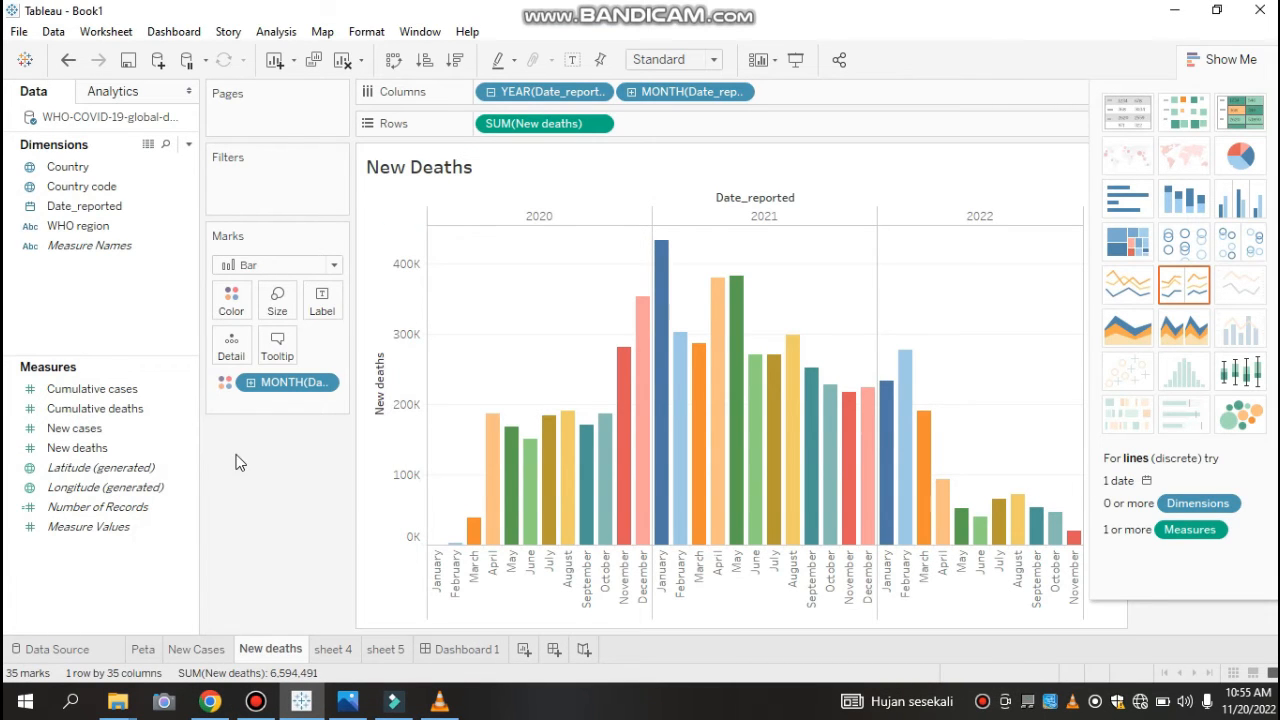
Step: On sheet 4, add Cumulative cases to the view and display it as a text table
left_click(334, 646)
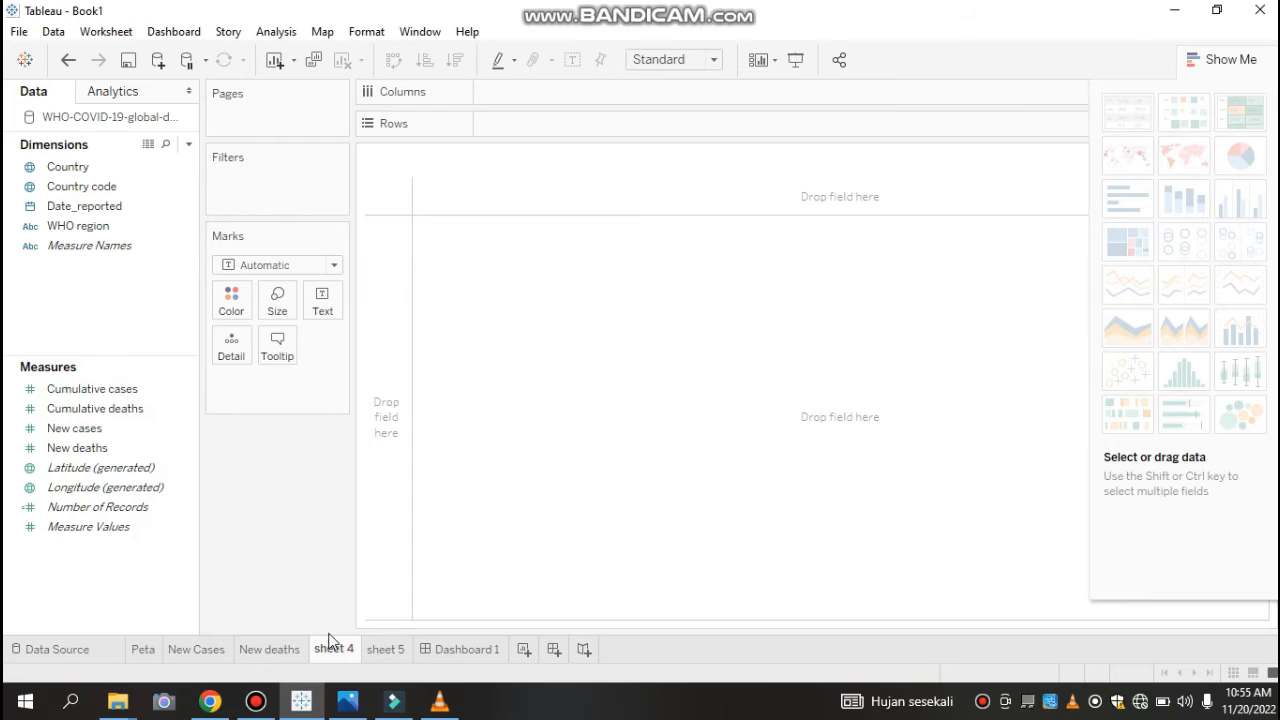
left_click(98, 391)
left_click(135, 410)
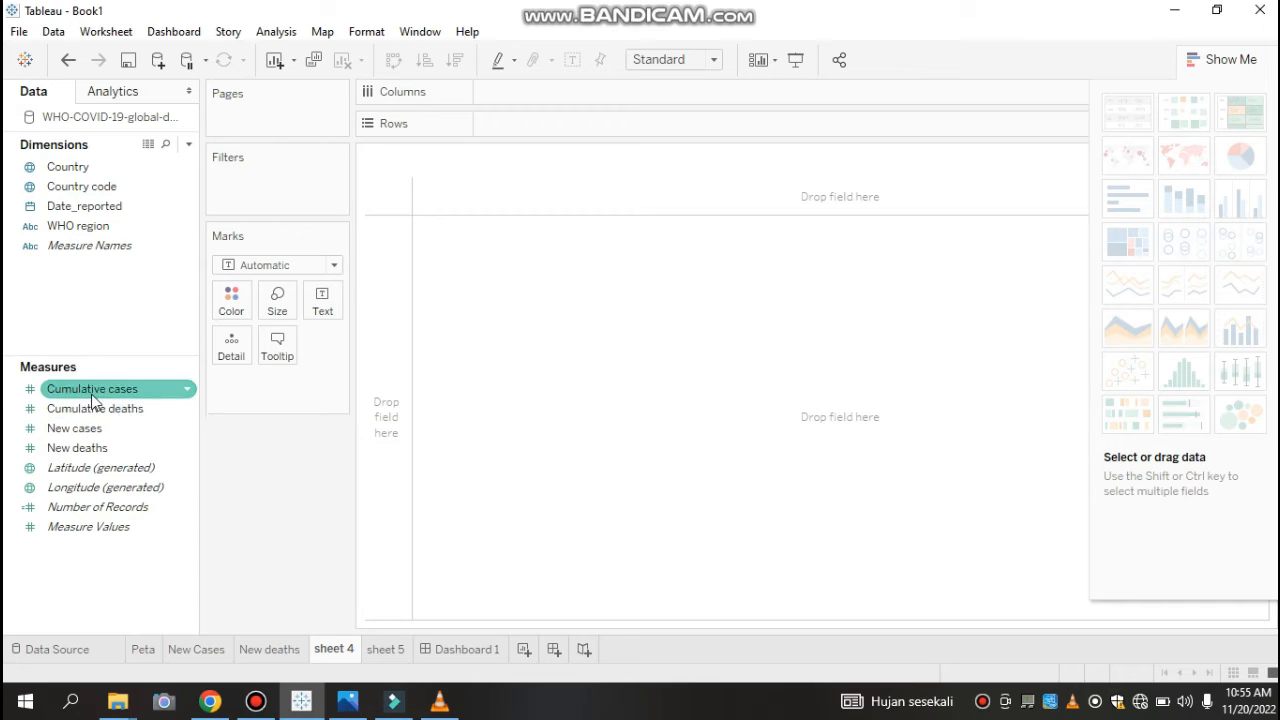
left_click_drag(97, 398, 481, 210)
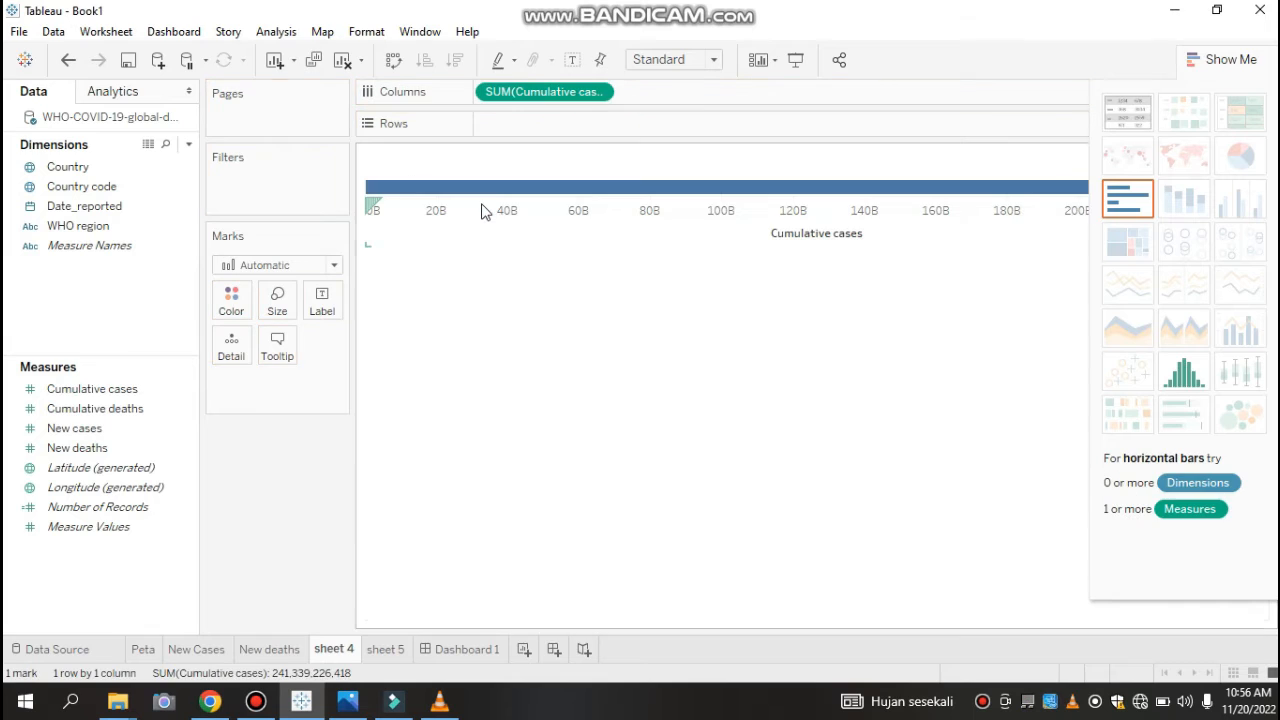
left_click(1127, 120)
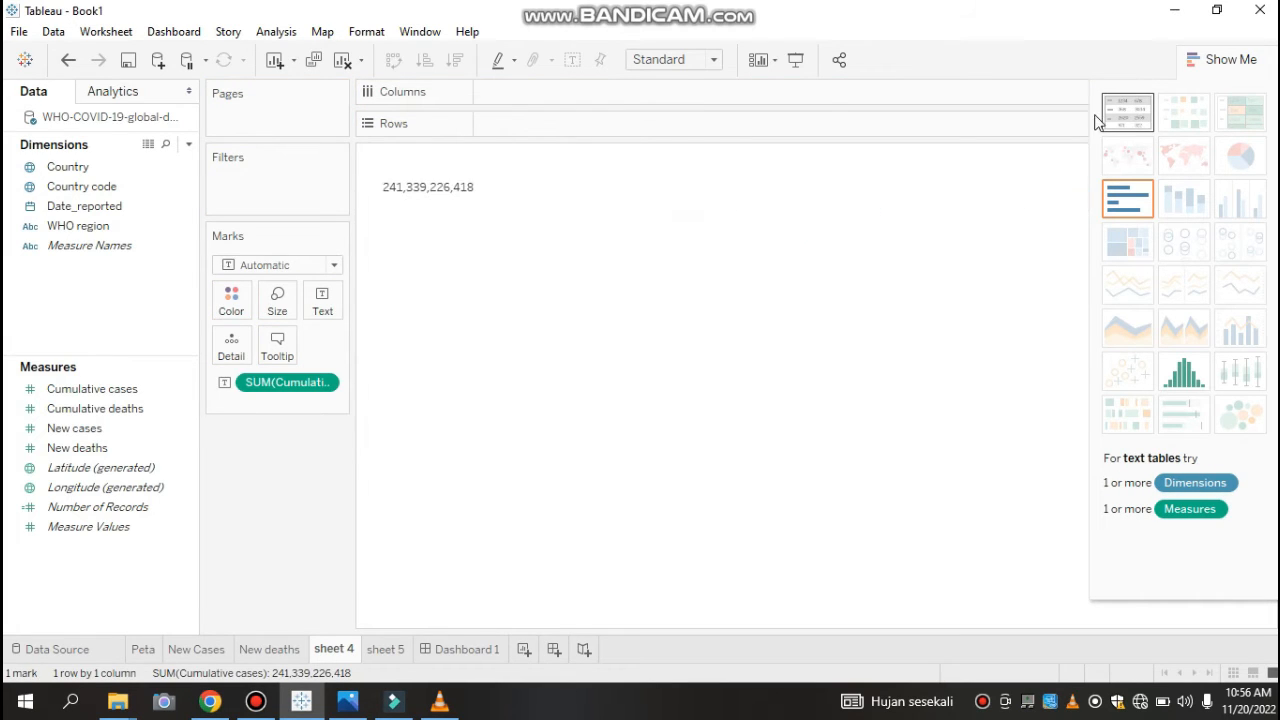
Step: Set the sheet title to "Jumlah Kasus" in bold at font size 15
double_click(493, 168)
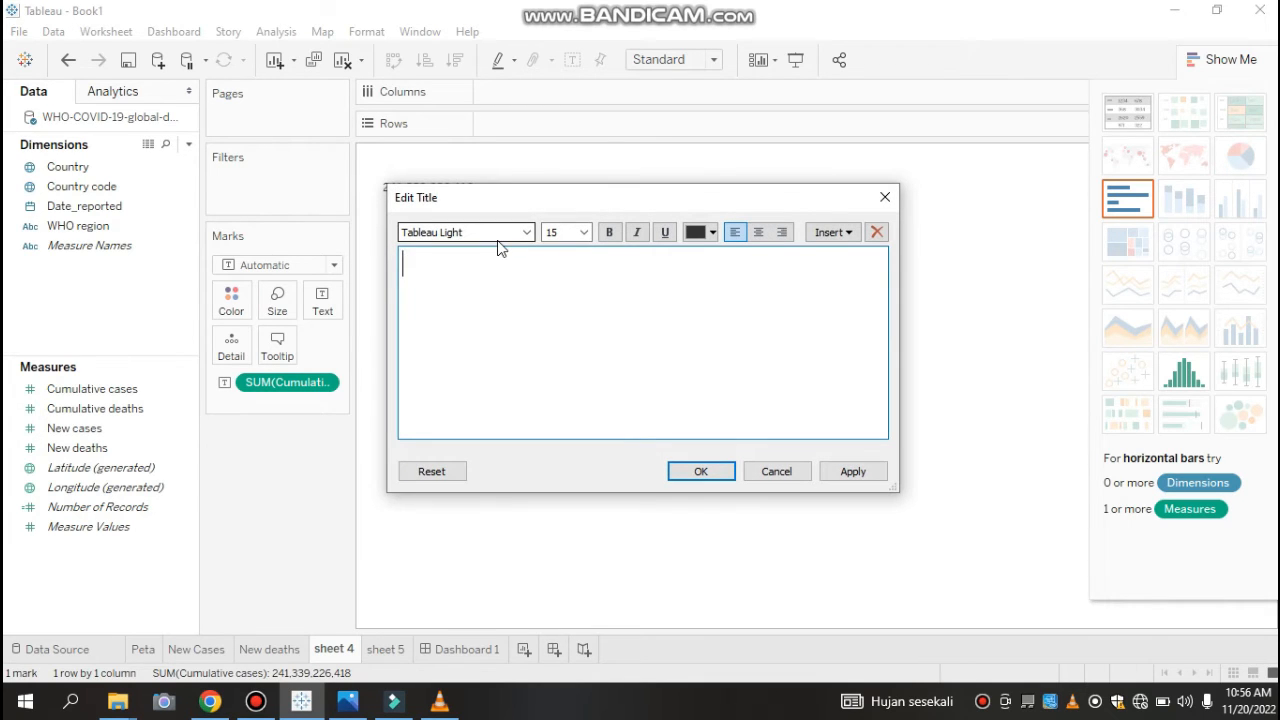
type("Jumlah Kasus")
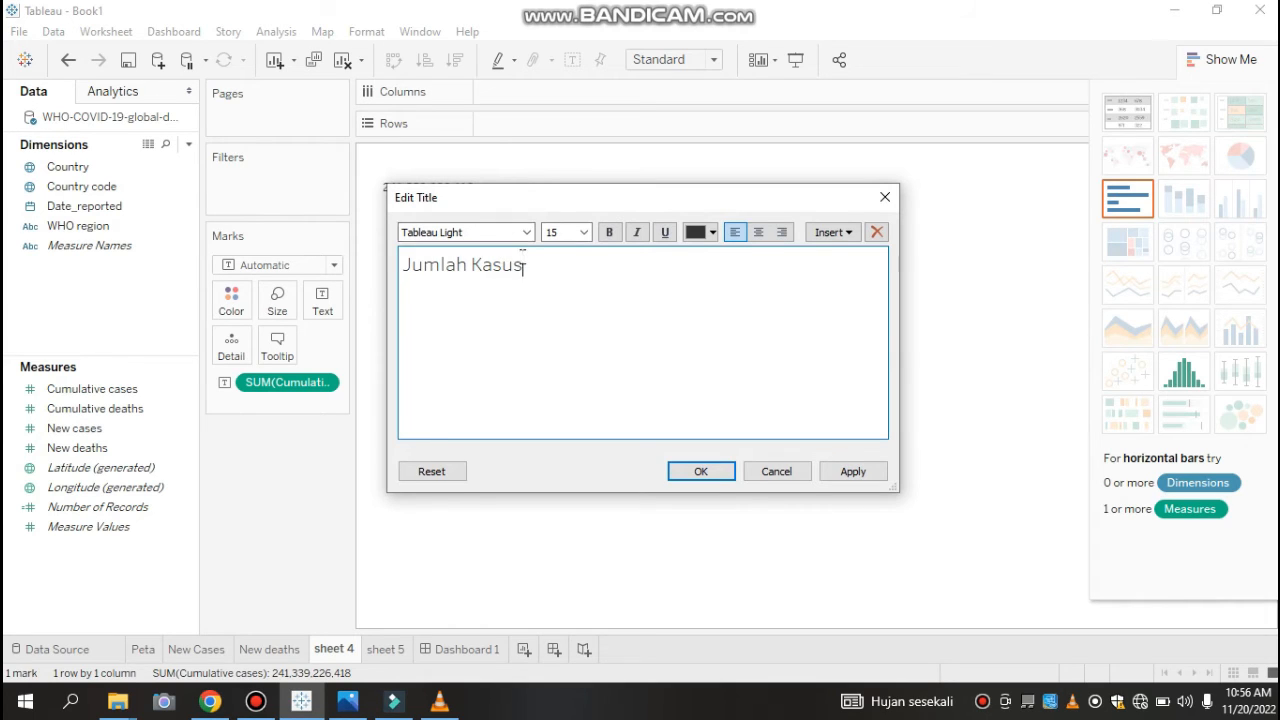
key("ctrl+a")
left_click(587, 238)
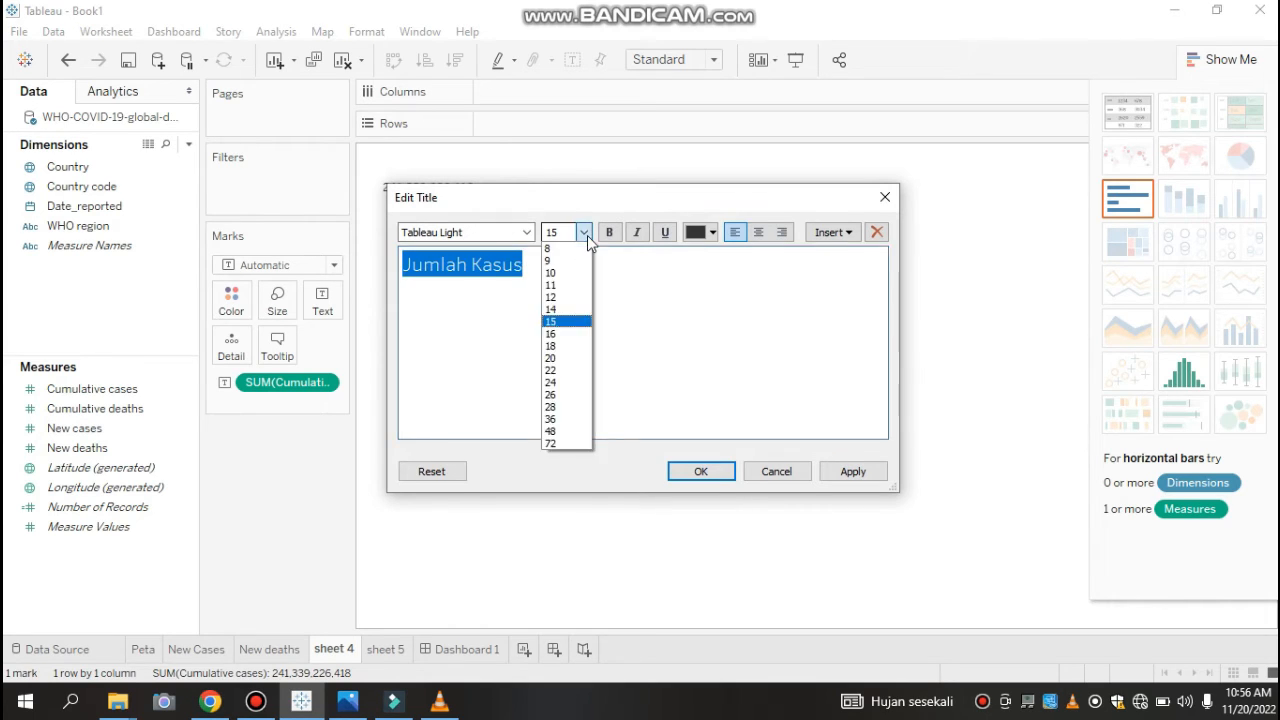
left_click(557, 322)
left_click(609, 232)
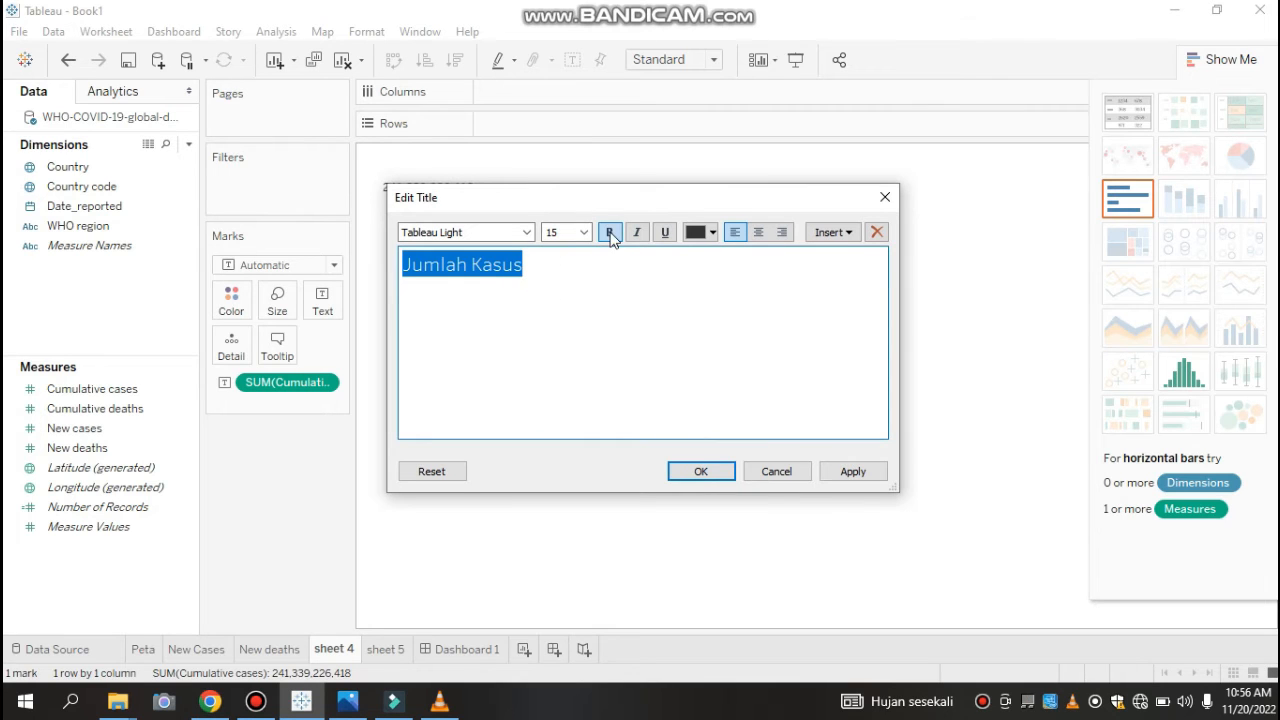
left_click(689, 471)
Step: Format the Cumulative cases text label on sheet 4 in bold at font size 15
left_click(446, 204)
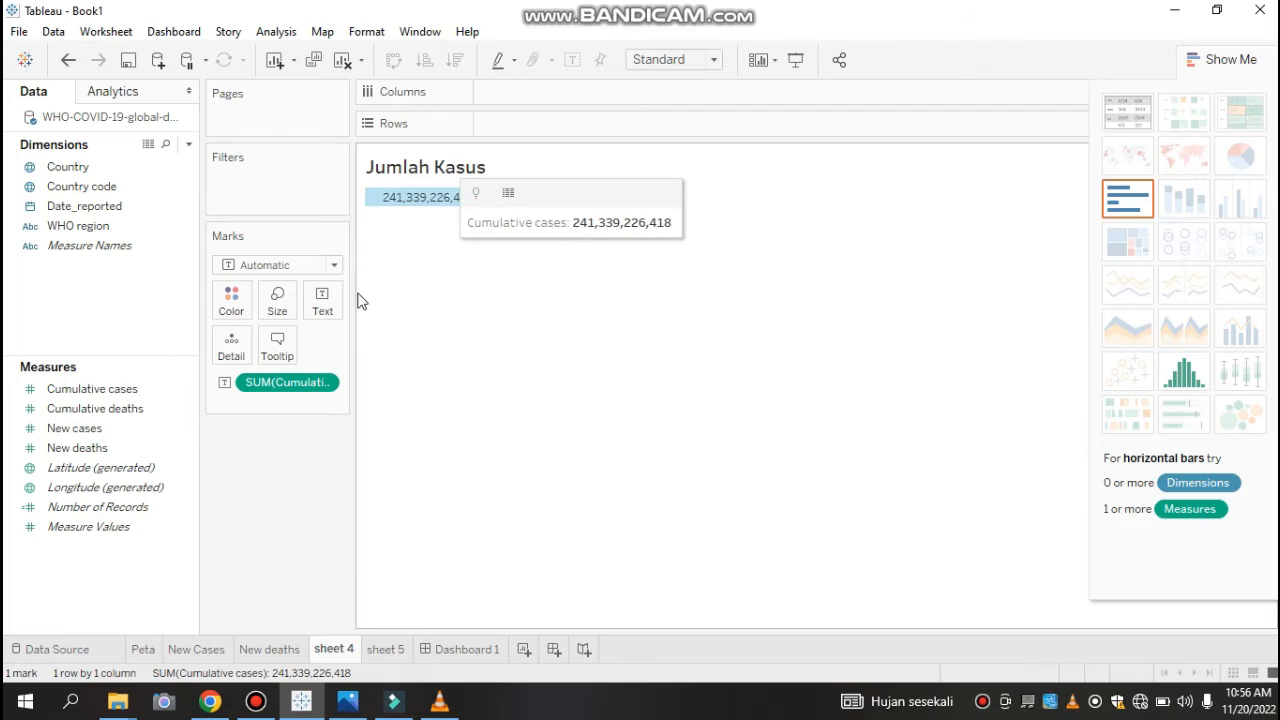
left_click(323, 302)
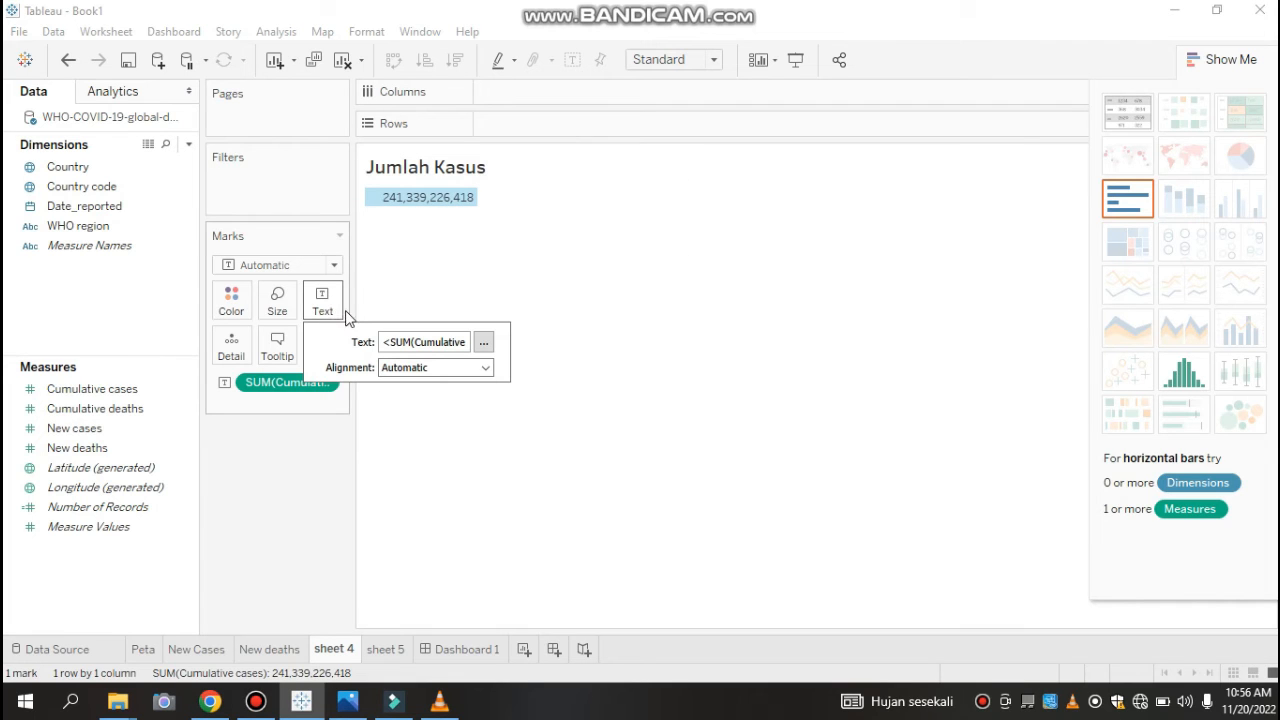
left_click(483, 342)
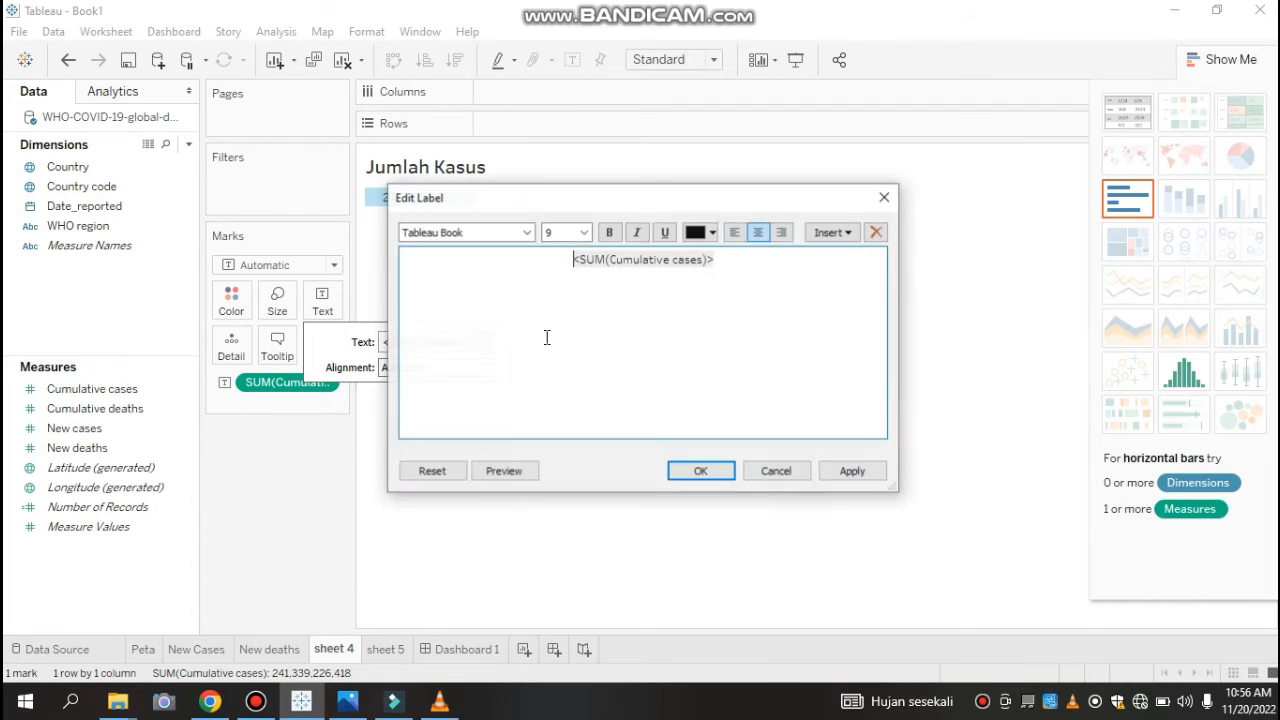
triple_click(728, 264)
left_click(586, 232)
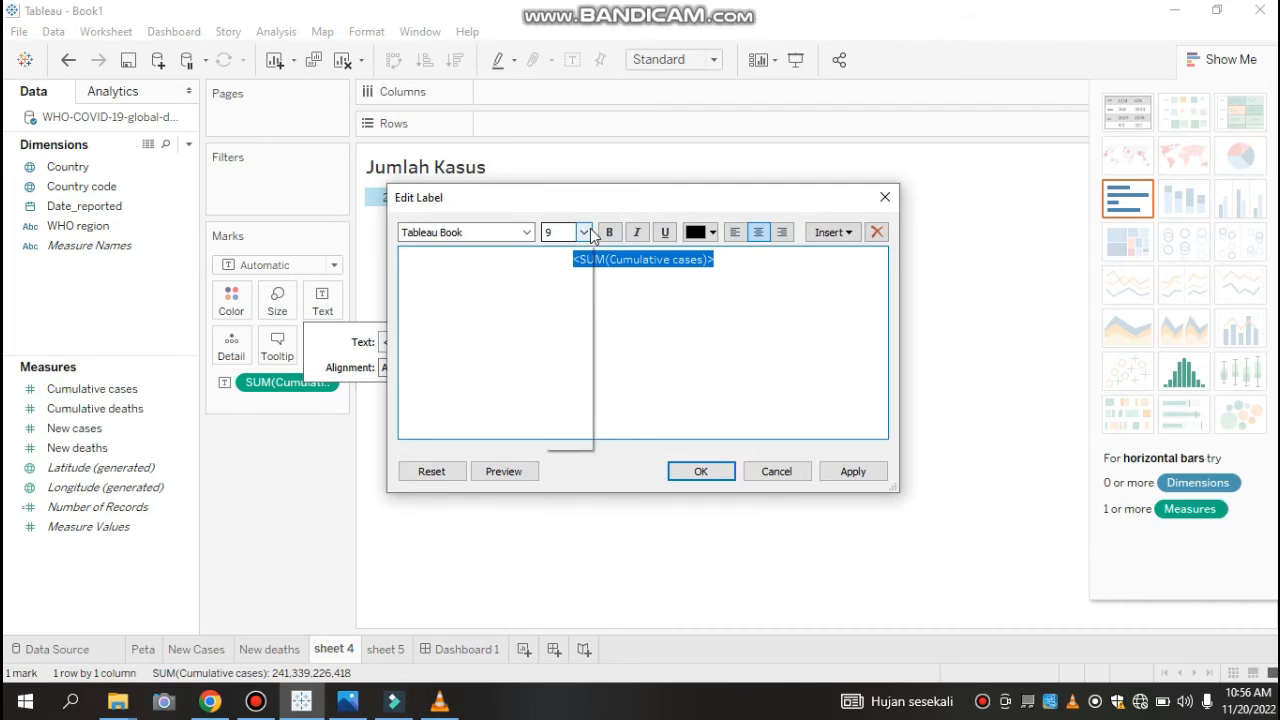
left_click(564, 325)
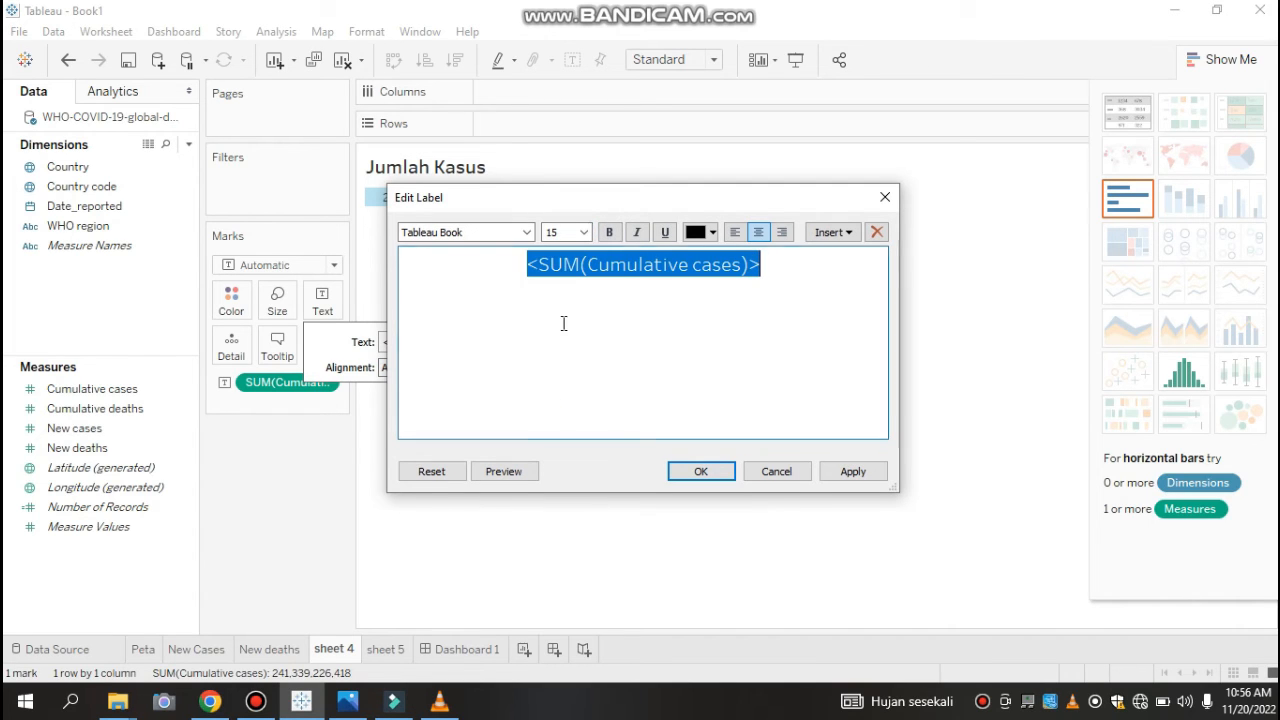
left_click(610, 233)
left_click(704, 471)
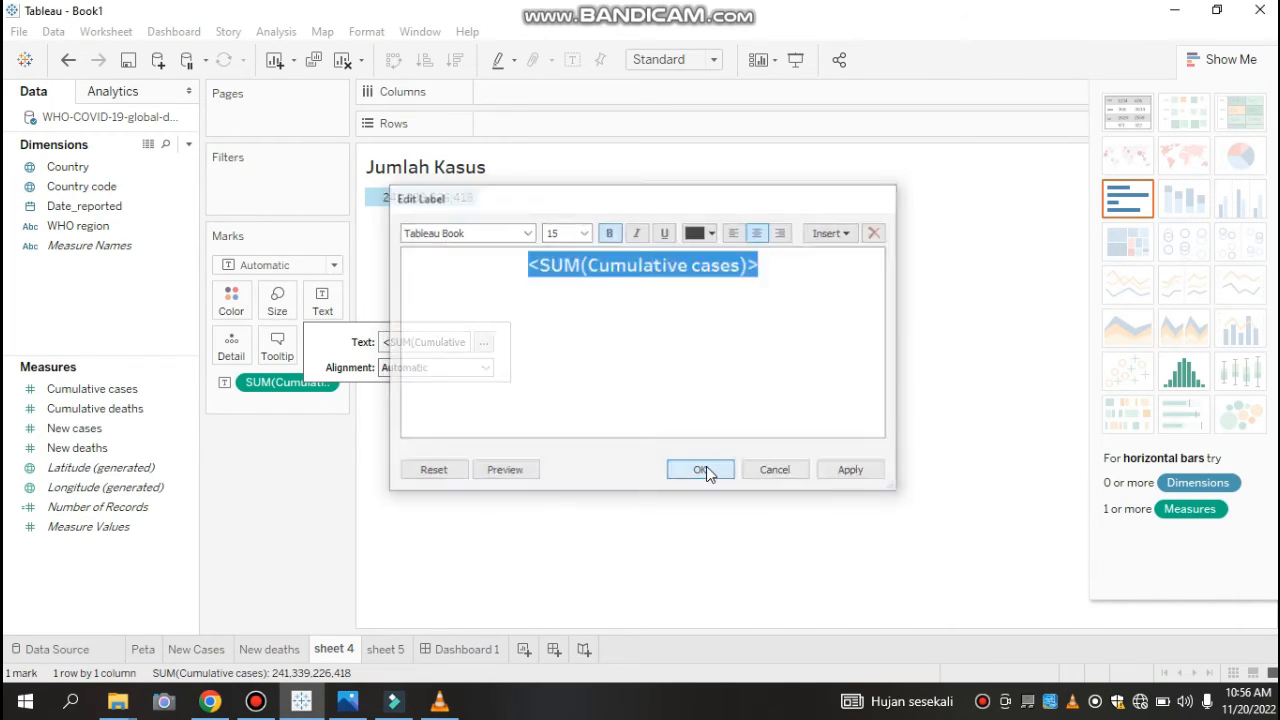
left_click(560, 326)
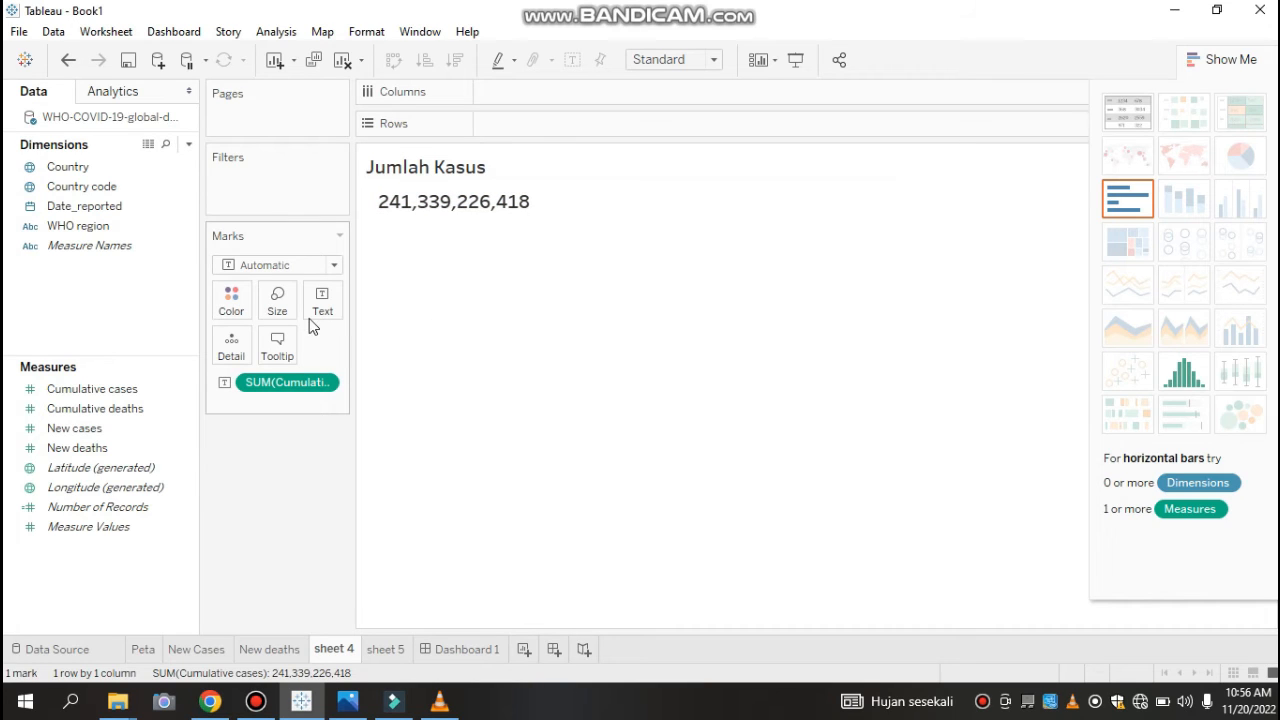
Step: On sheet 5, titled Jumlah Kematian, add Cumulative deaths to the view and display it as a text table
left_click(95, 389)
left_click(100, 408)
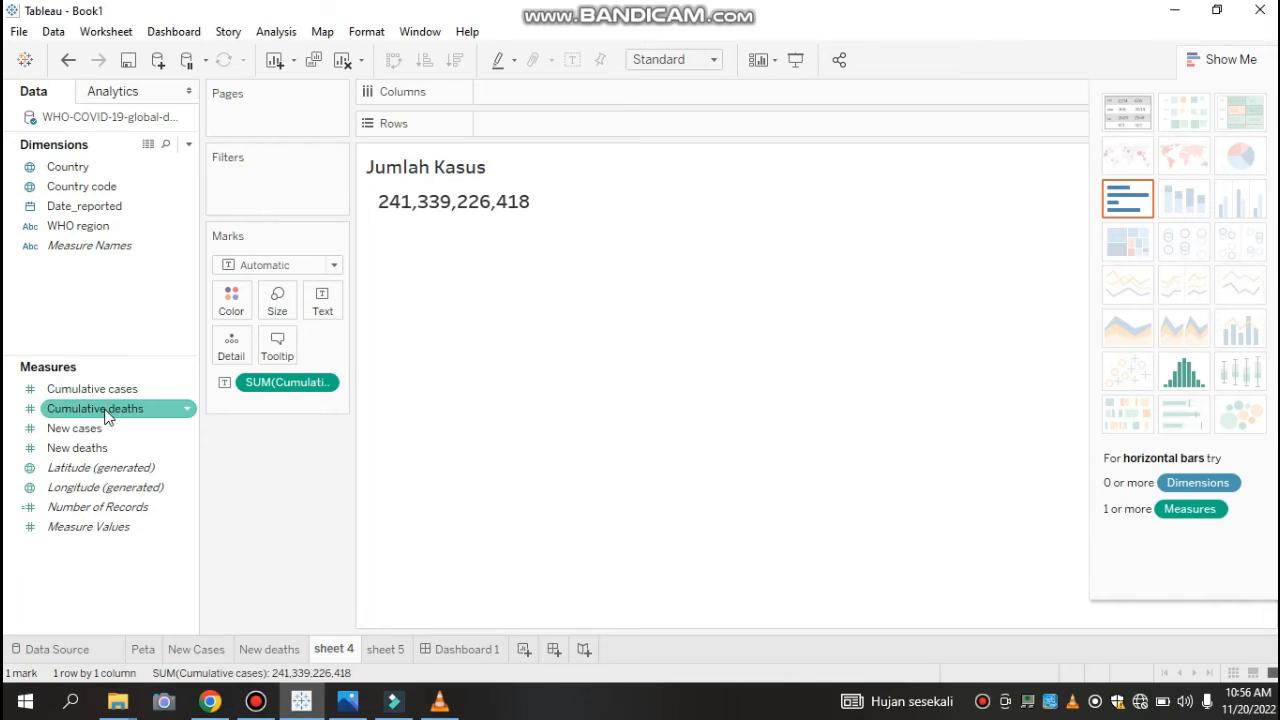
left_click(387, 655)
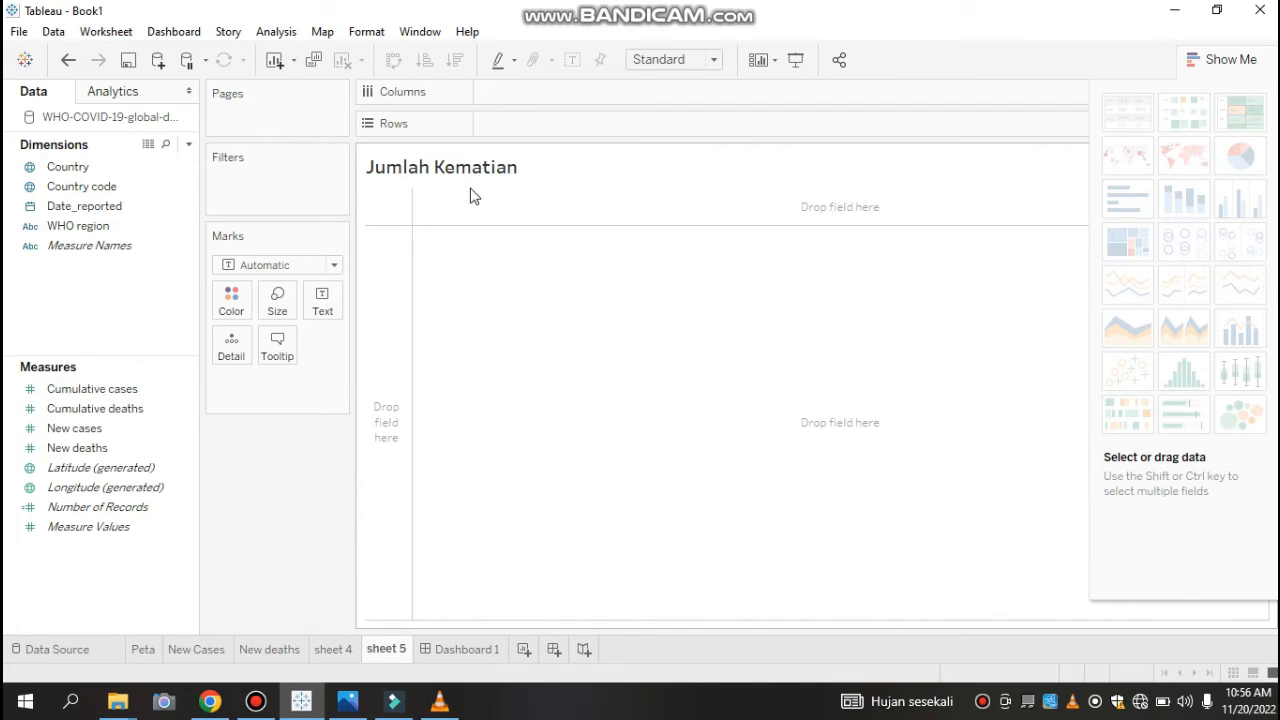
left_click(90, 409)
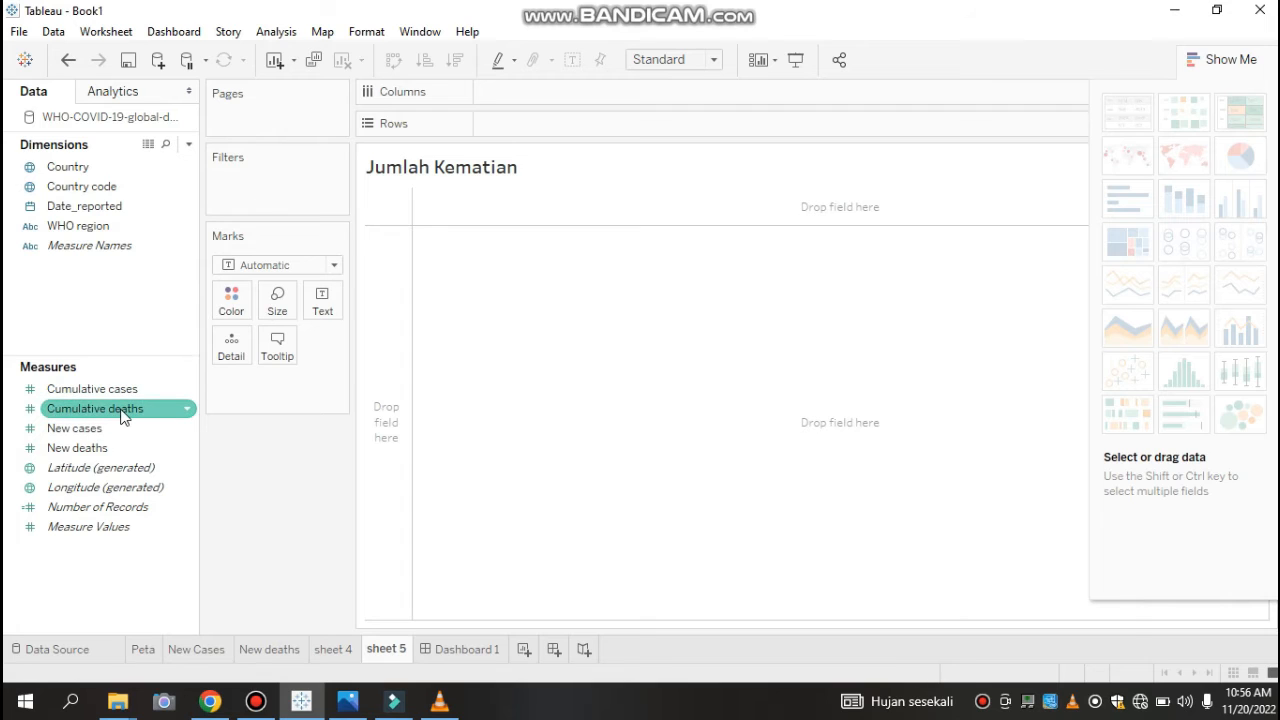
left_click_drag(121, 415, 462, 195)
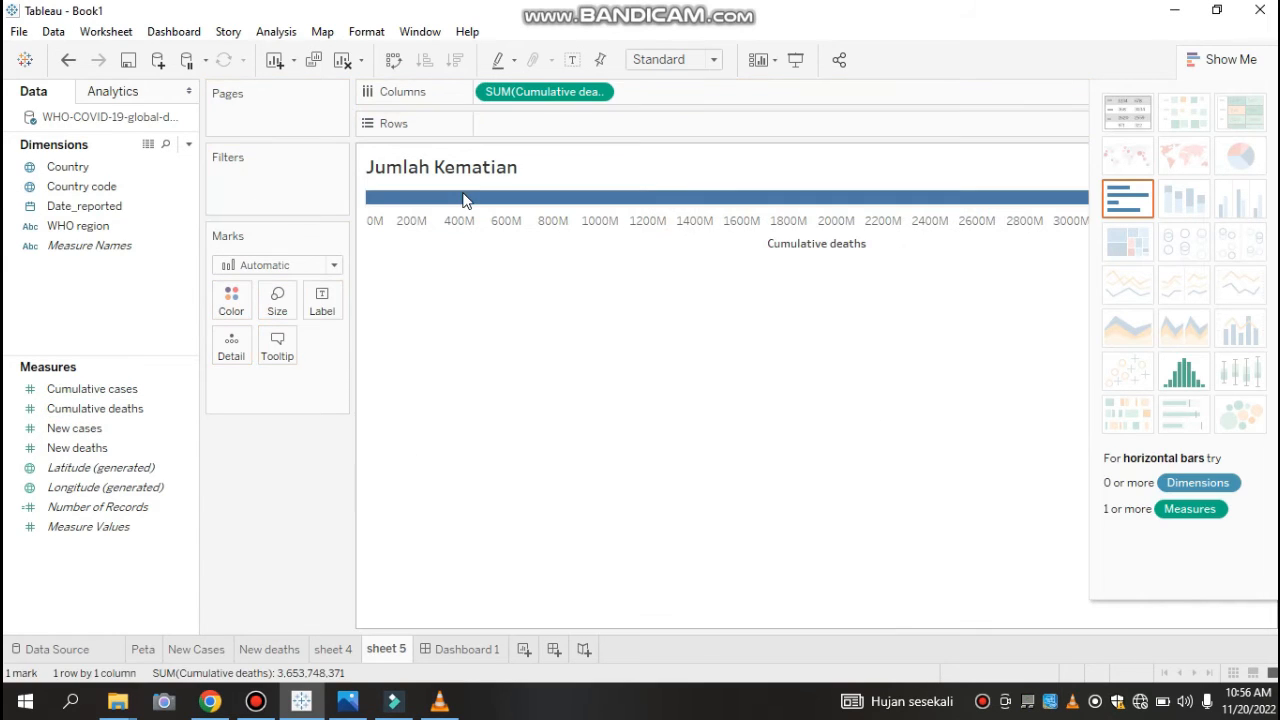
left_click(1128, 114)
mouse_move(429, 194)
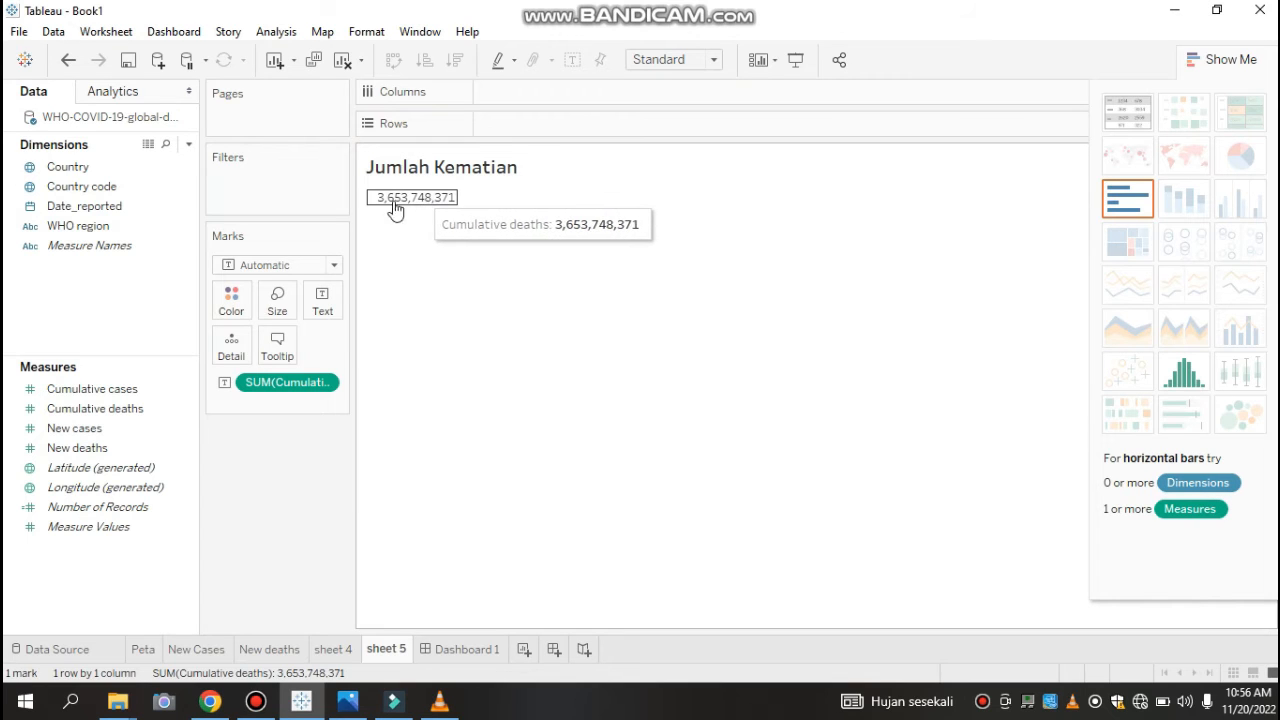
Step: Set the Cumulative deaths text label to font size 15 in a very dark green colour
left_click(322, 300)
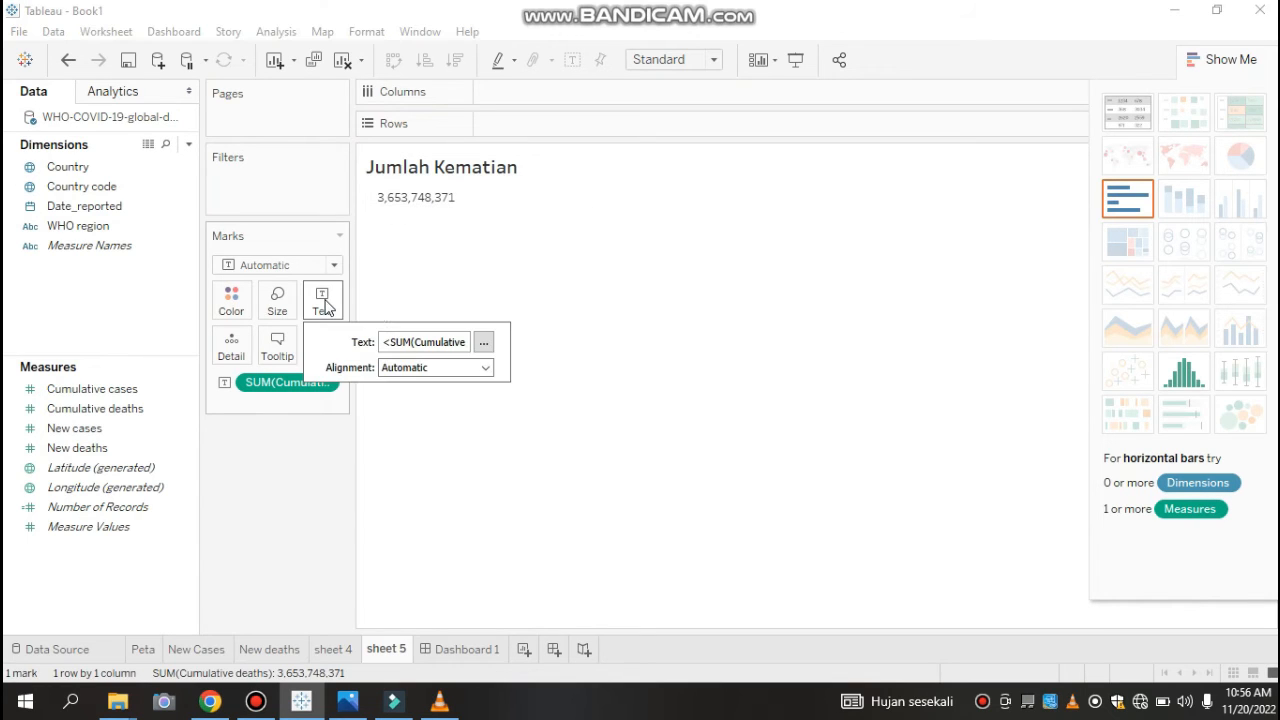
left_click(483, 344)
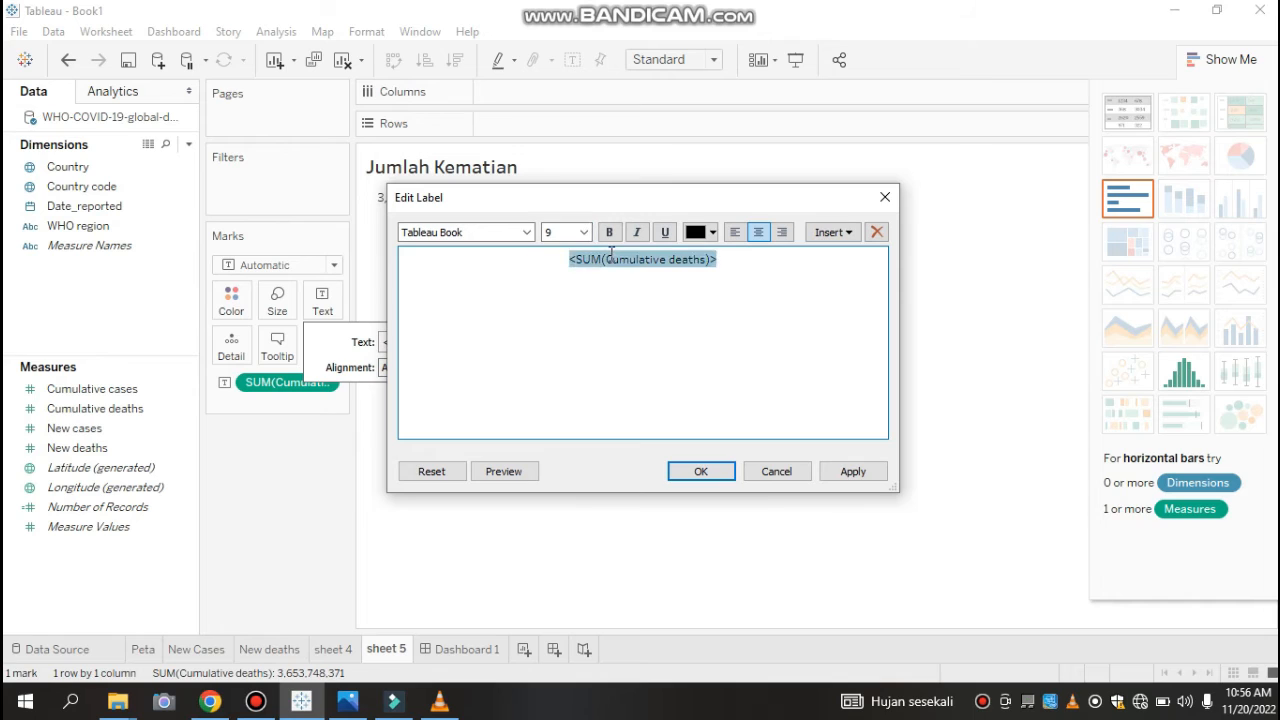
left_click(584, 234)
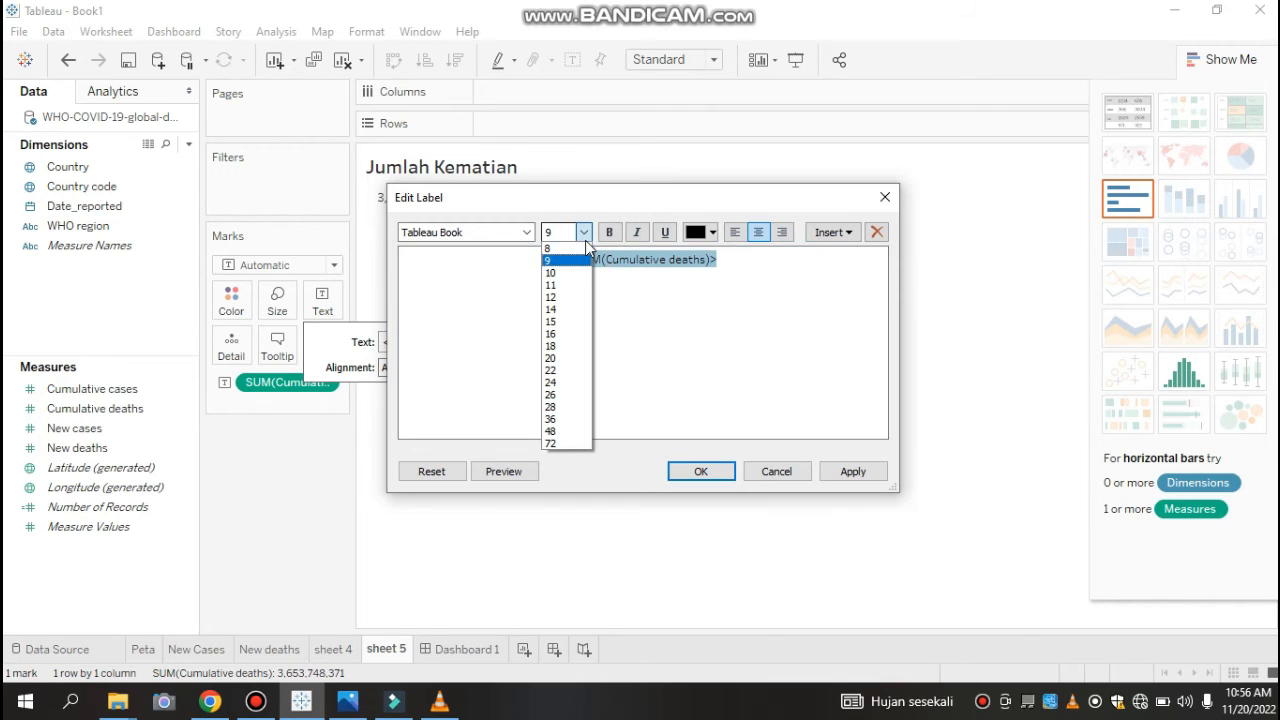
left_click(561, 322)
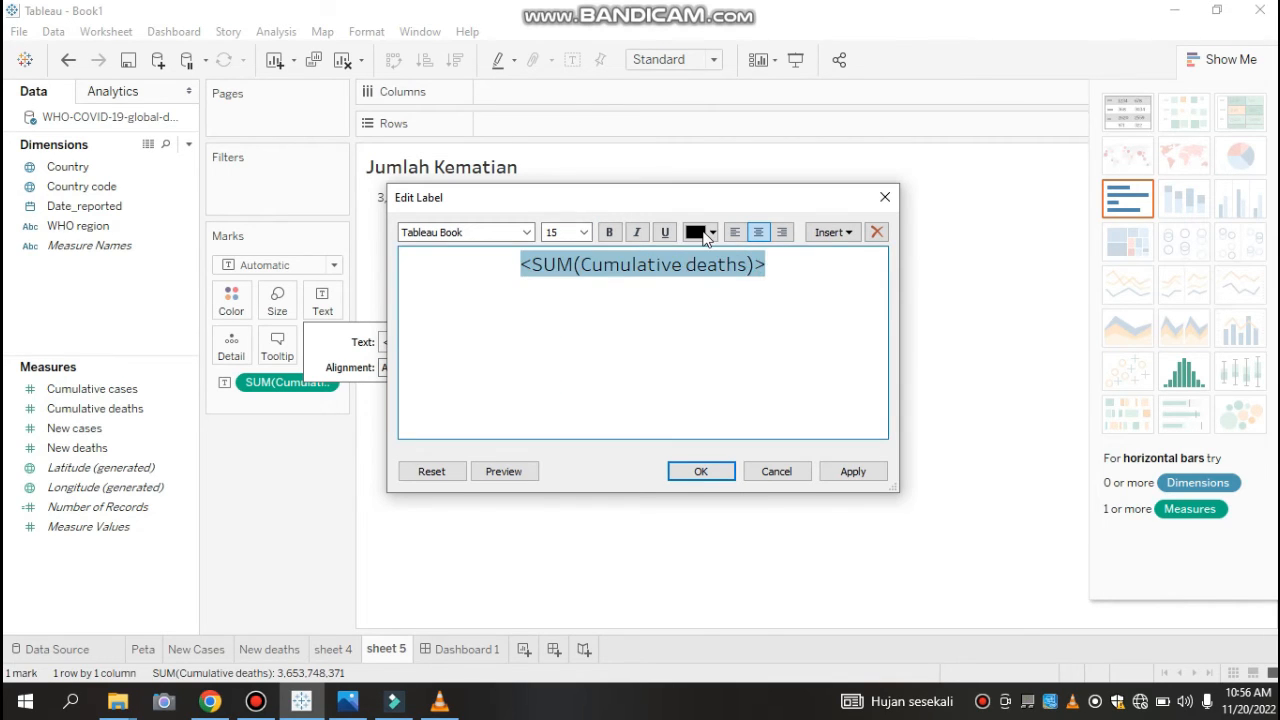
left_click(708, 233)
left_click(696, 342)
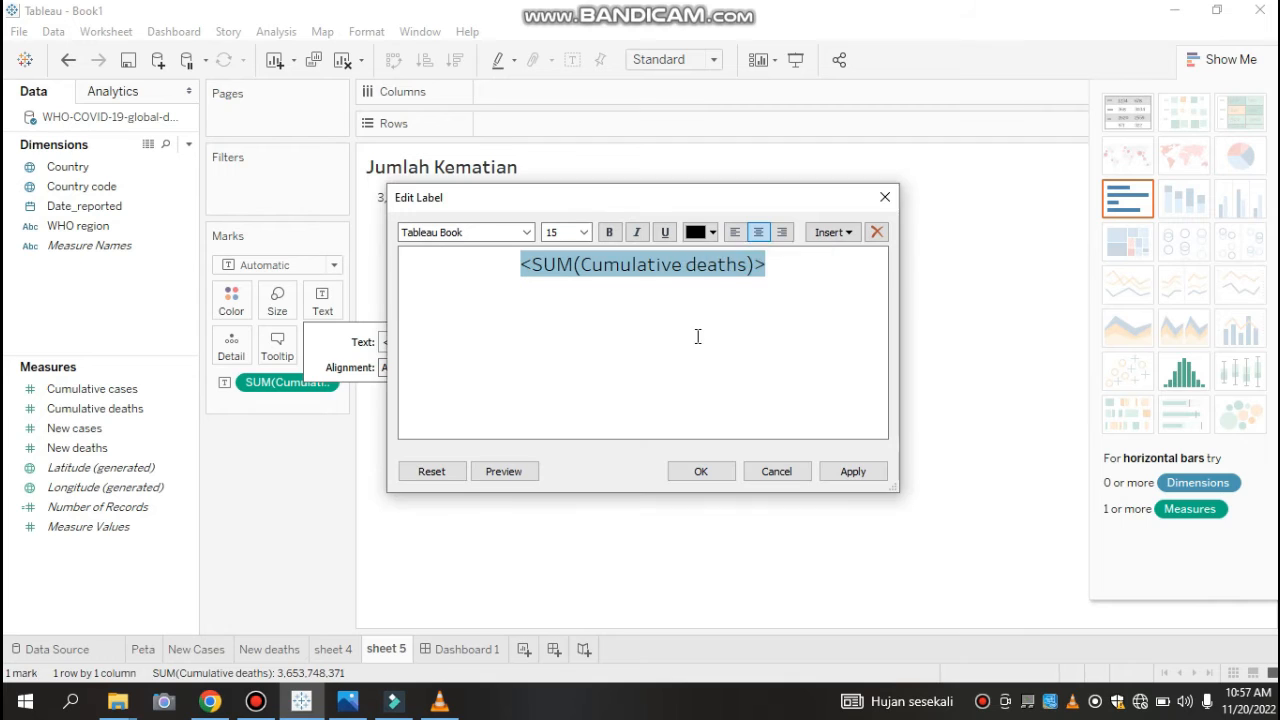
left_click(700, 472)
left_click(560, 380)
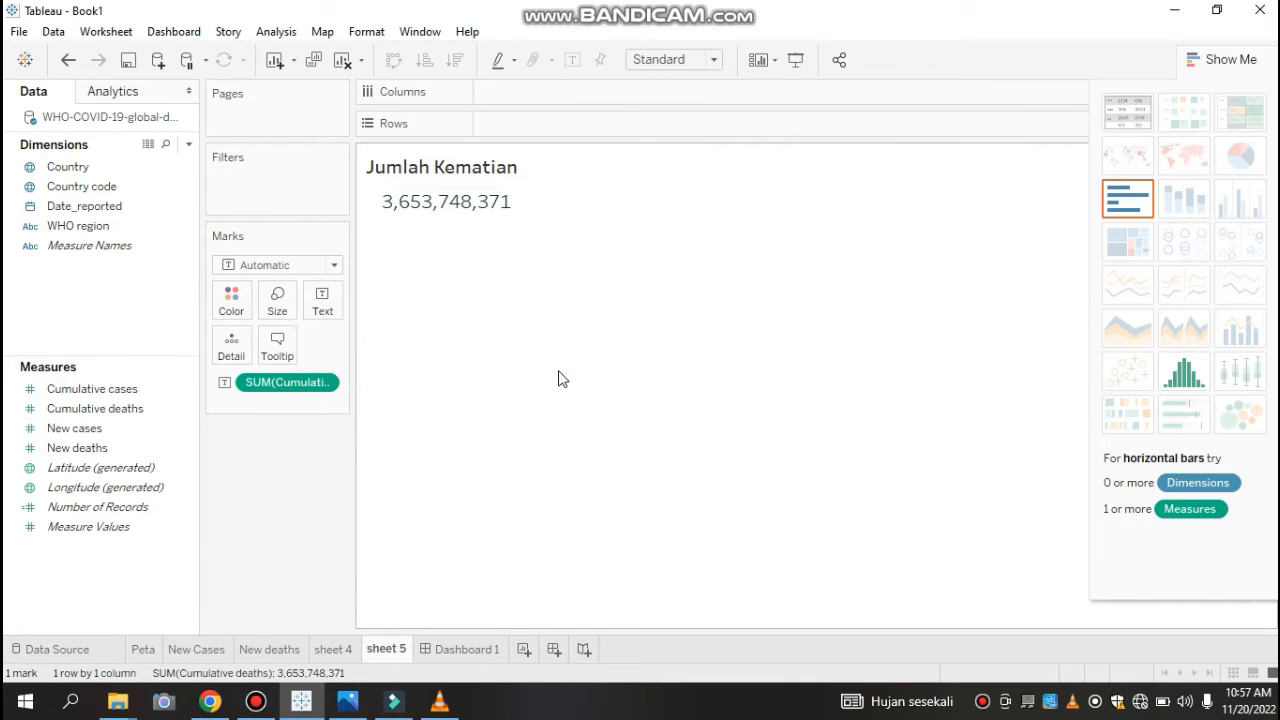
Step: Make the Cumulative deaths text label on sheet 5 bold
left_click(457, 201)
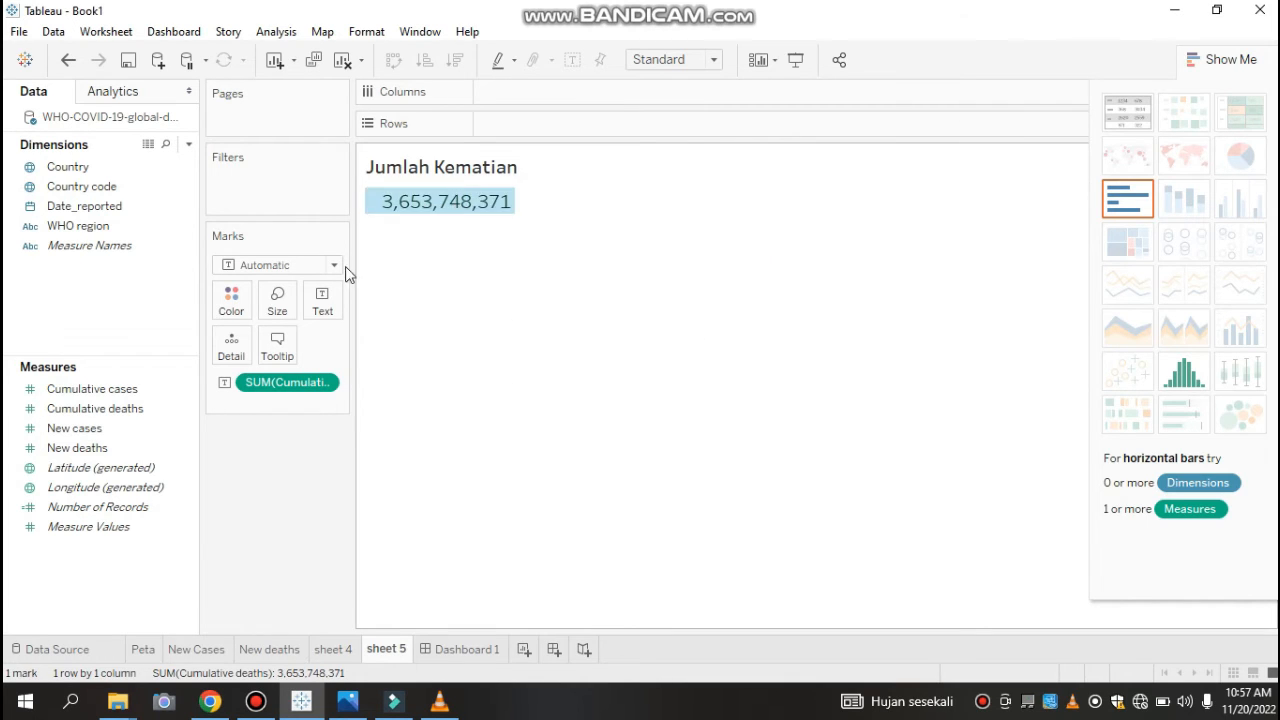
left_click(322, 298)
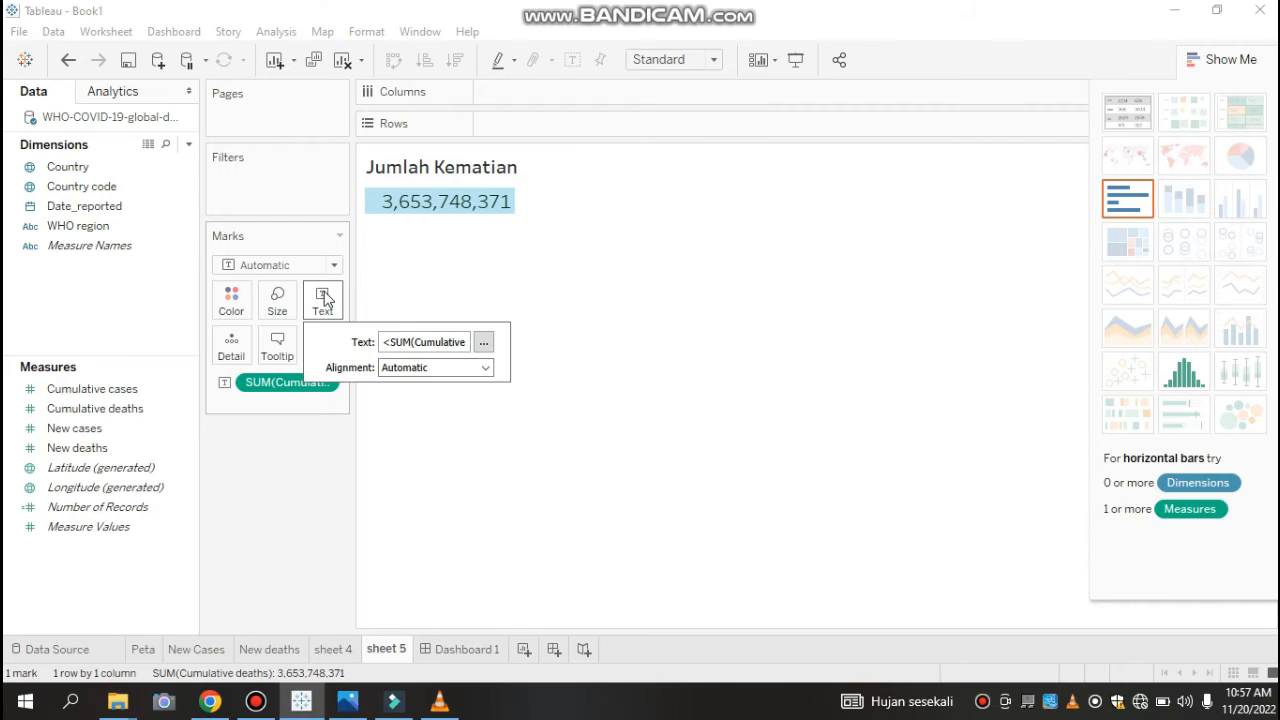
left_click(485, 345)
key("ctrl+a")
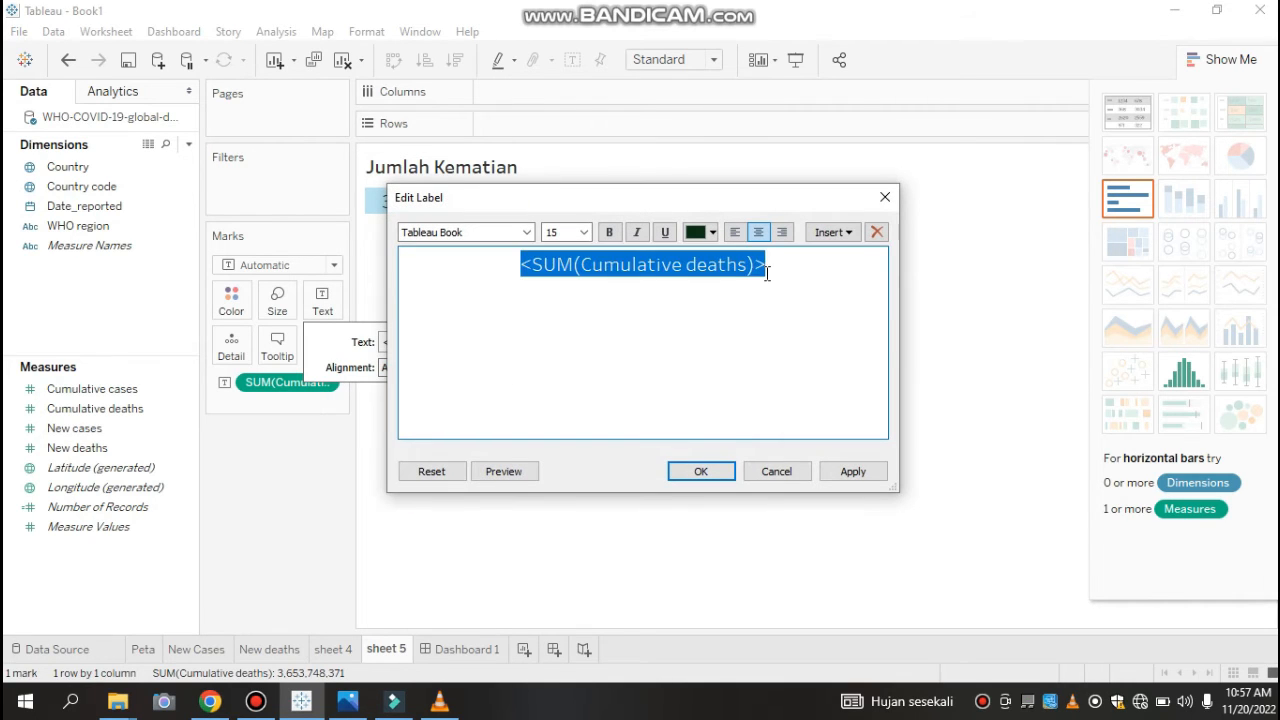
left_click(609, 234)
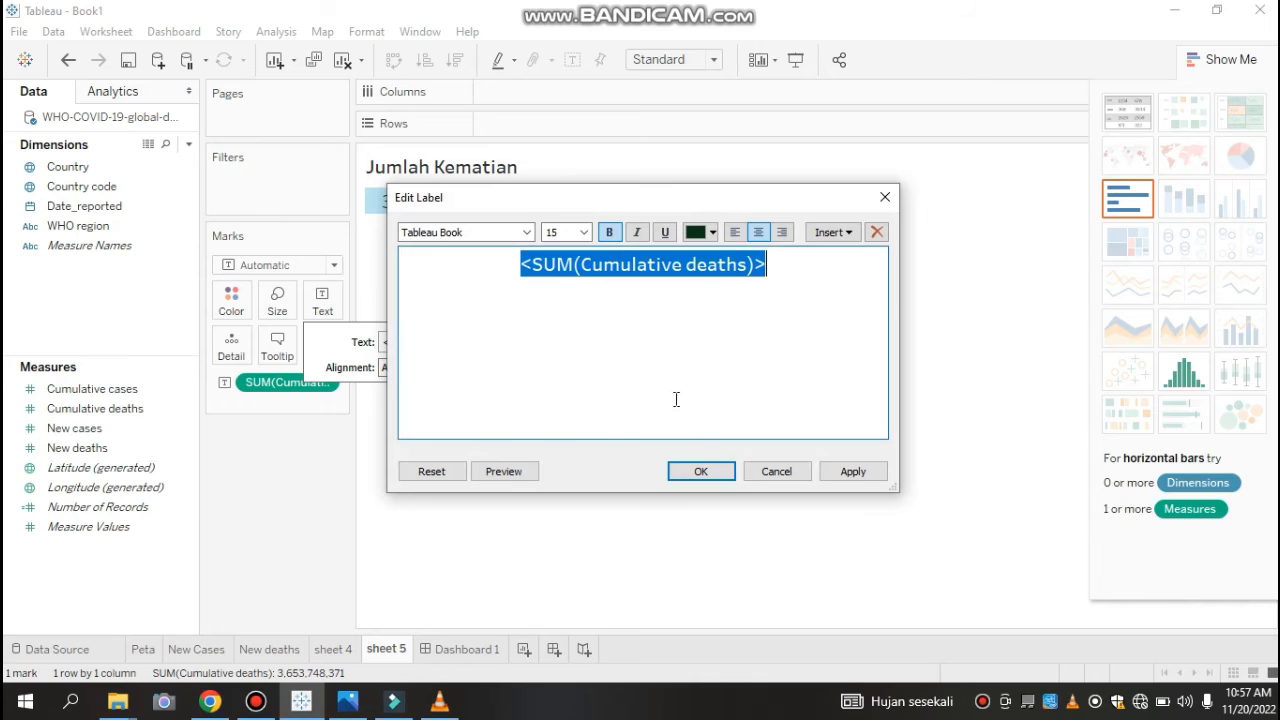
left_click(701, 472)
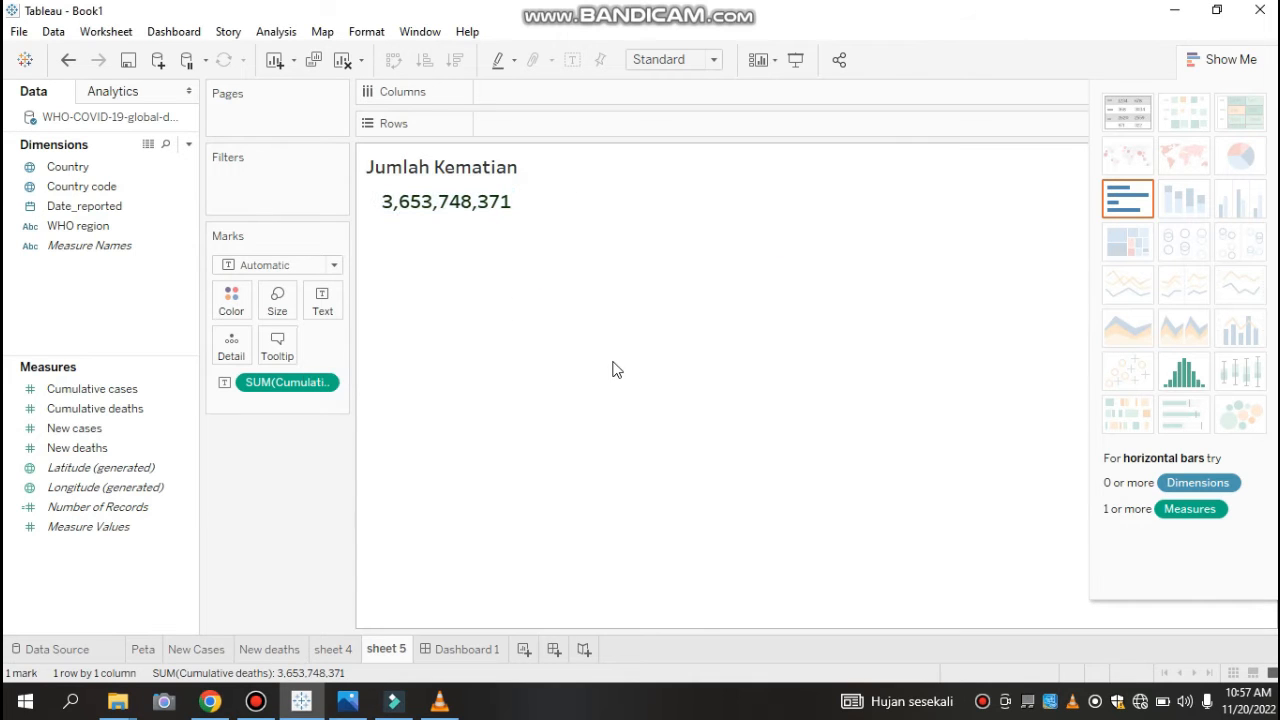
Step: Review the finished Peta, New Cases, New deaths, sheet 4 and sheet 5 worksheets
left_click(144, 651)
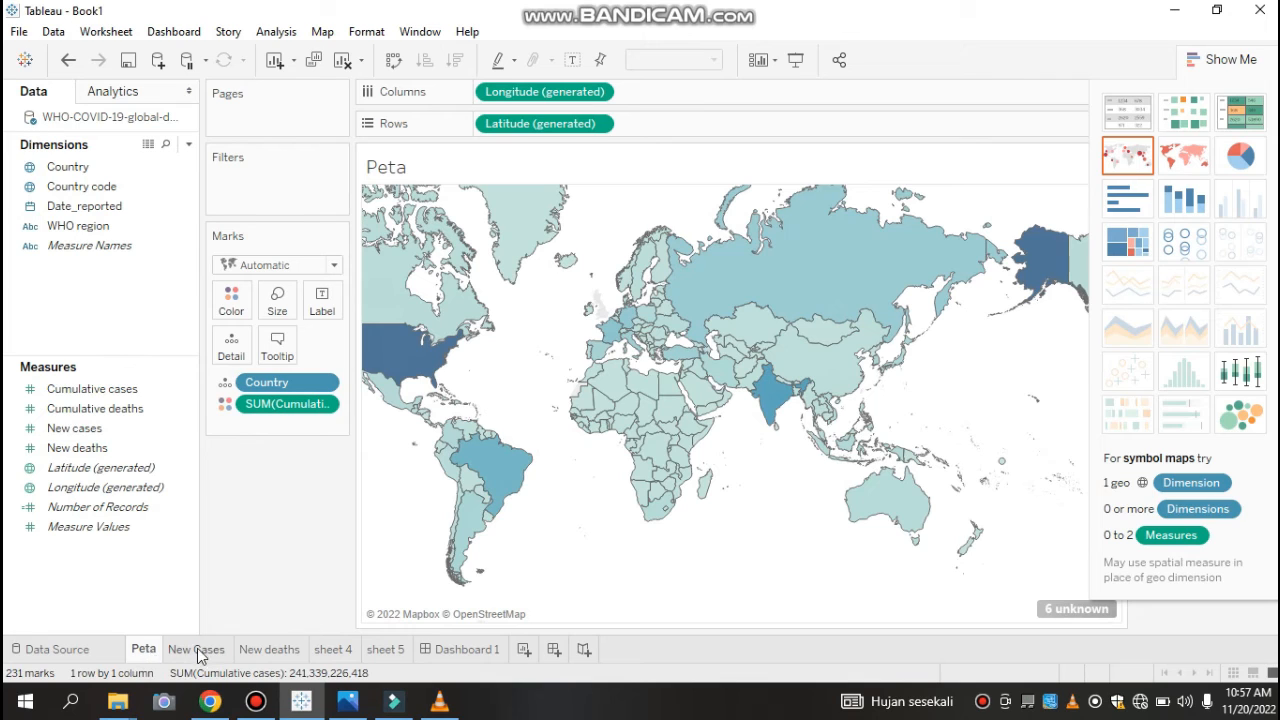
left_click(193, 652)
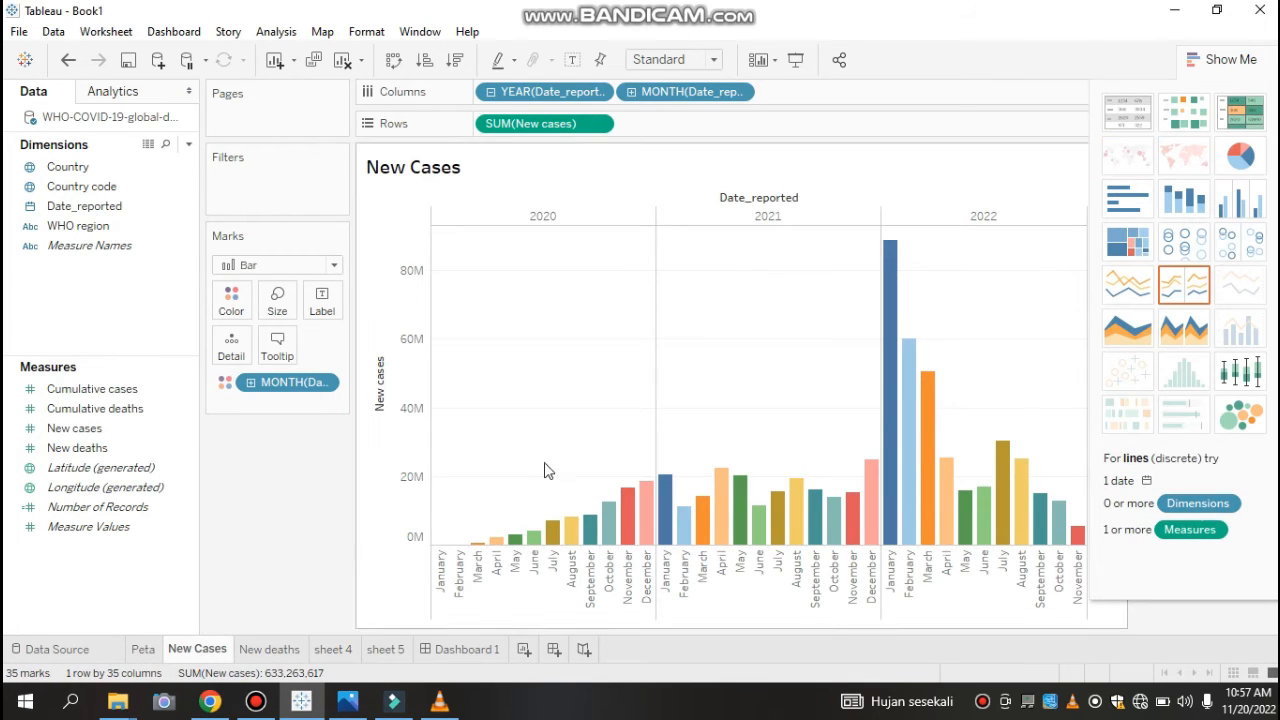
left_click(271, 651)
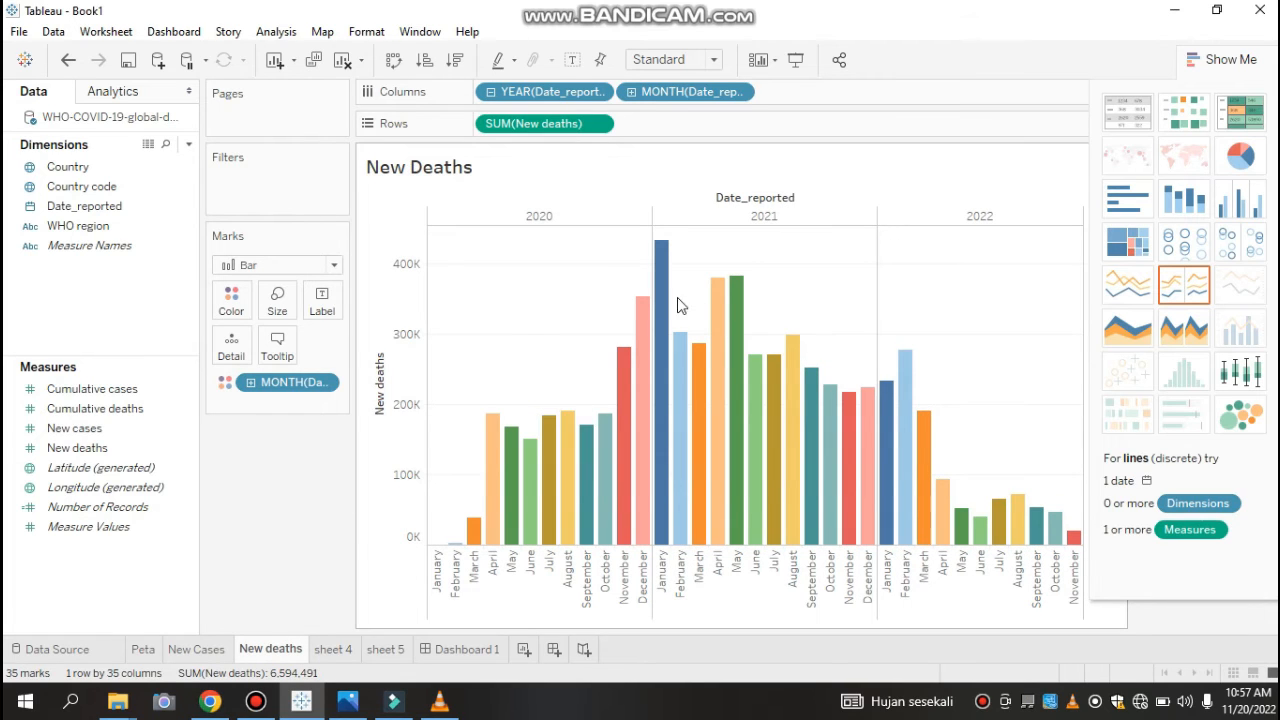
left_click(345, 651)
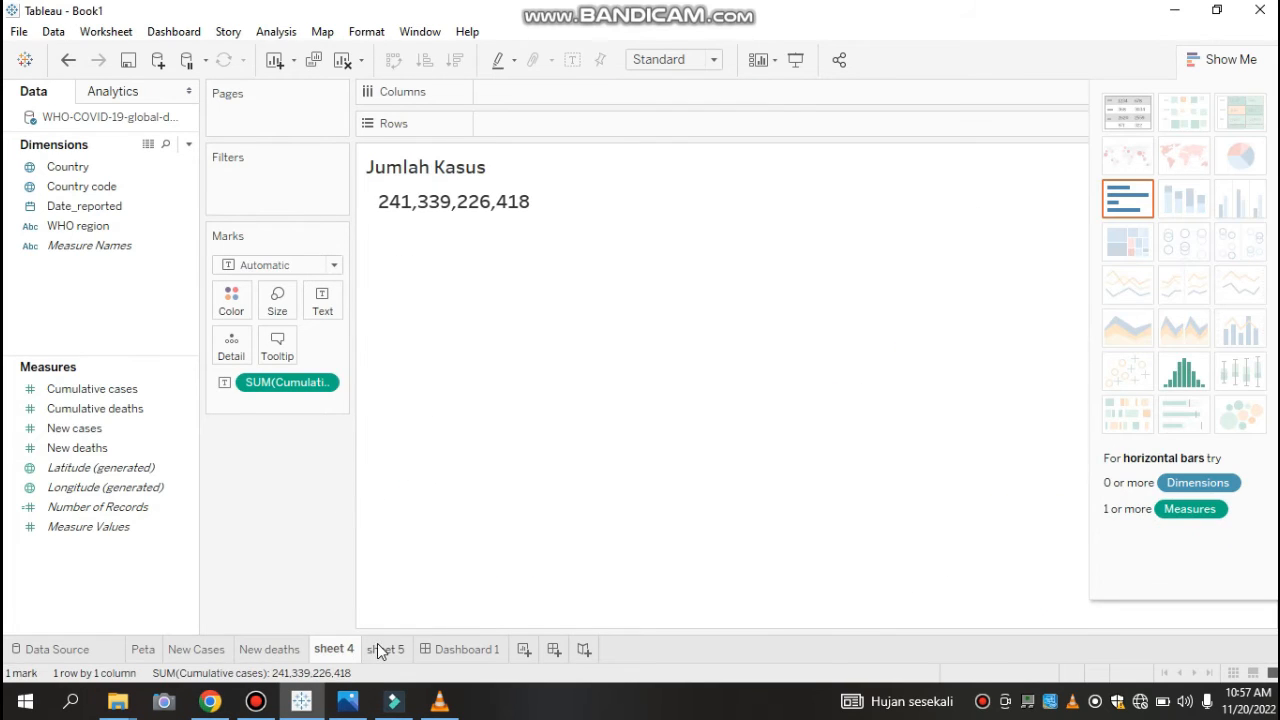
left_click(386, 651)
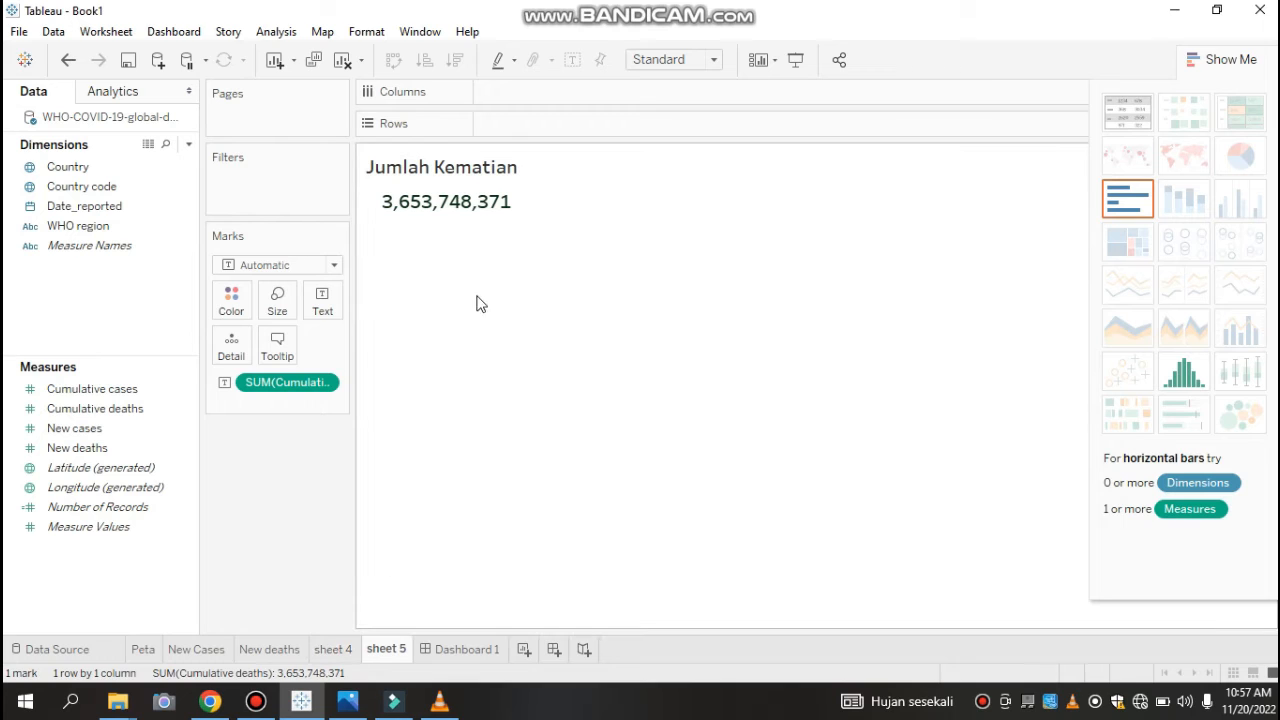
left_click(323, 652)
left_click(285, 652)
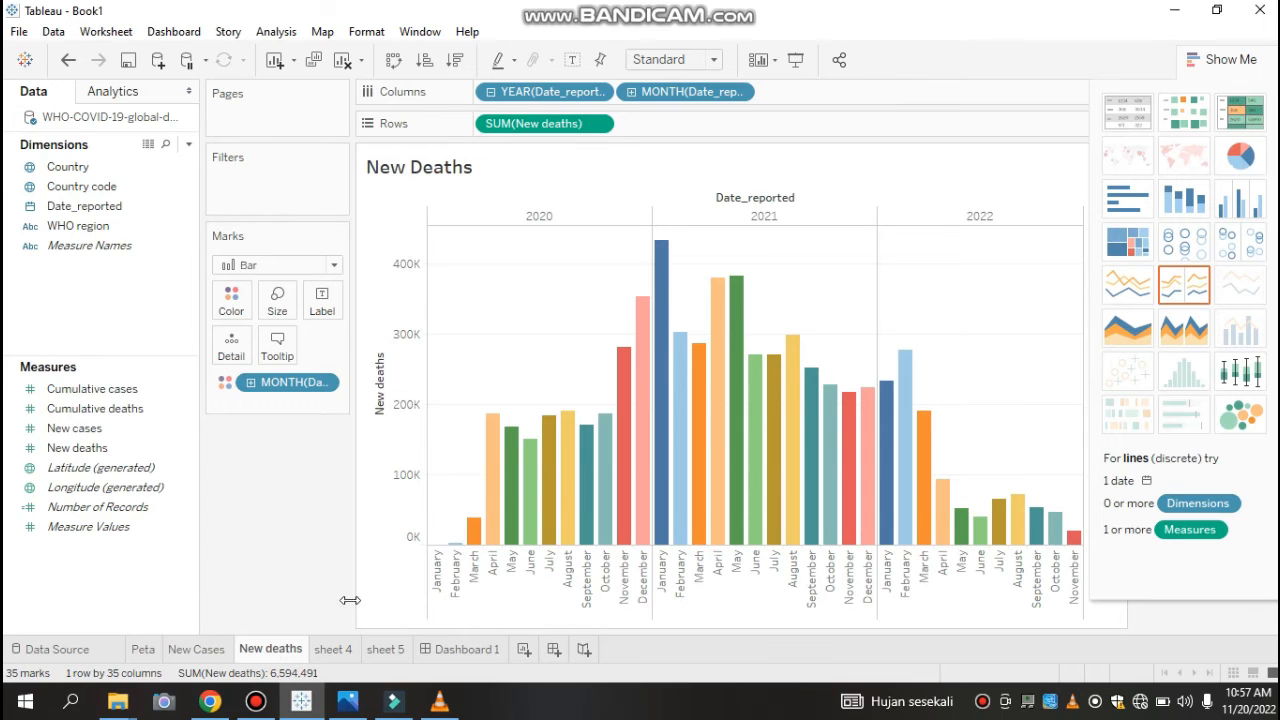
Step: On Dashboard 1, place the Peta map as a floating object in the upper-left area of the canvas, below the title
mouse_move(465, 652)
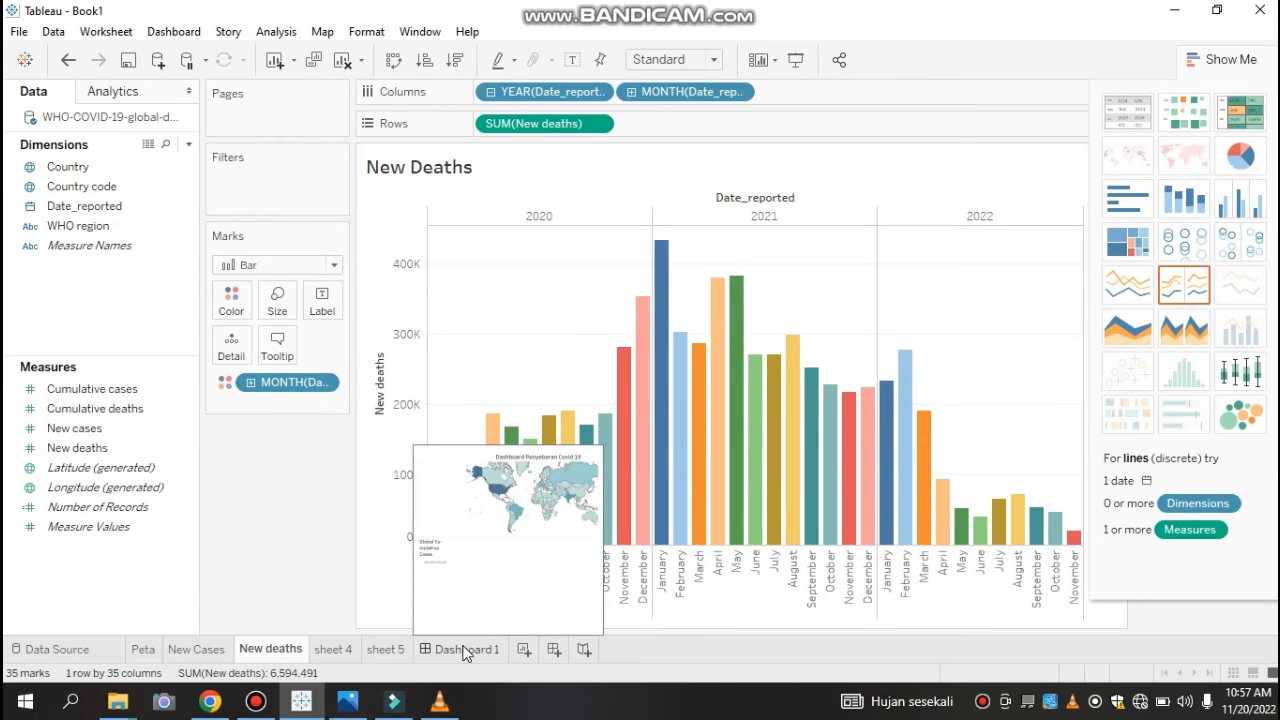
left_click(466, 652)
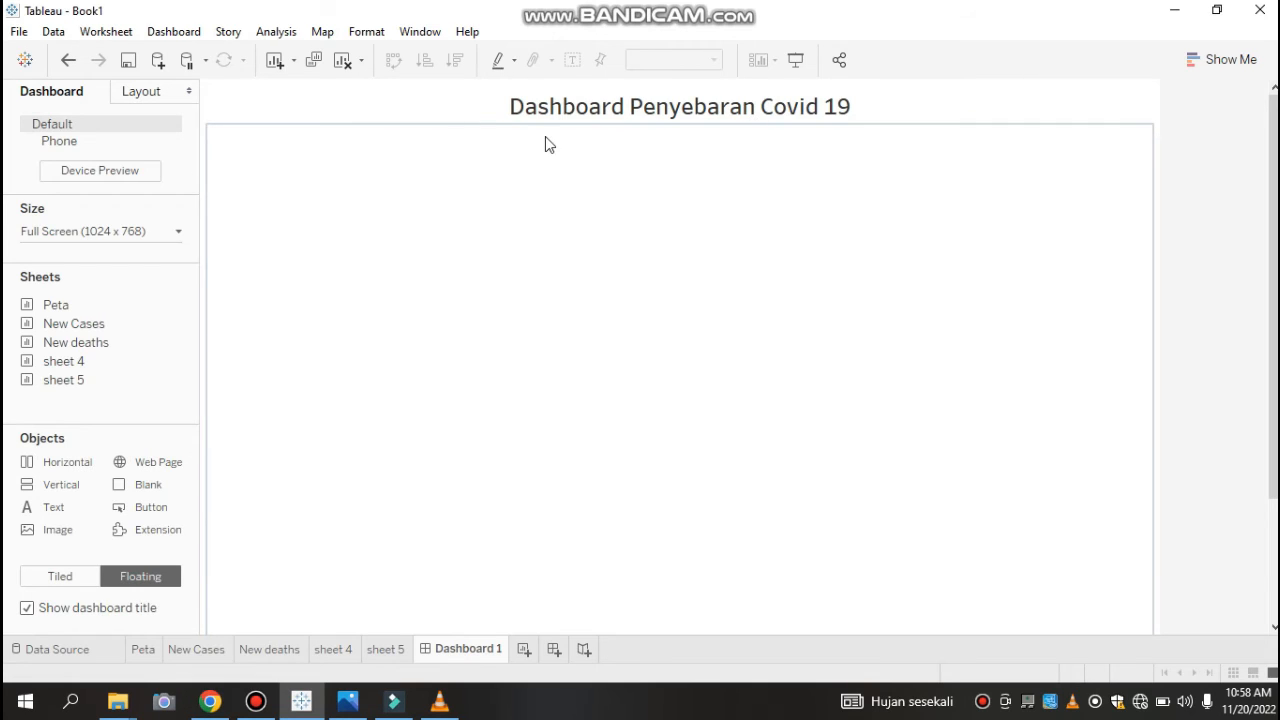
left_click(575, 107)
left_click(823, 108)
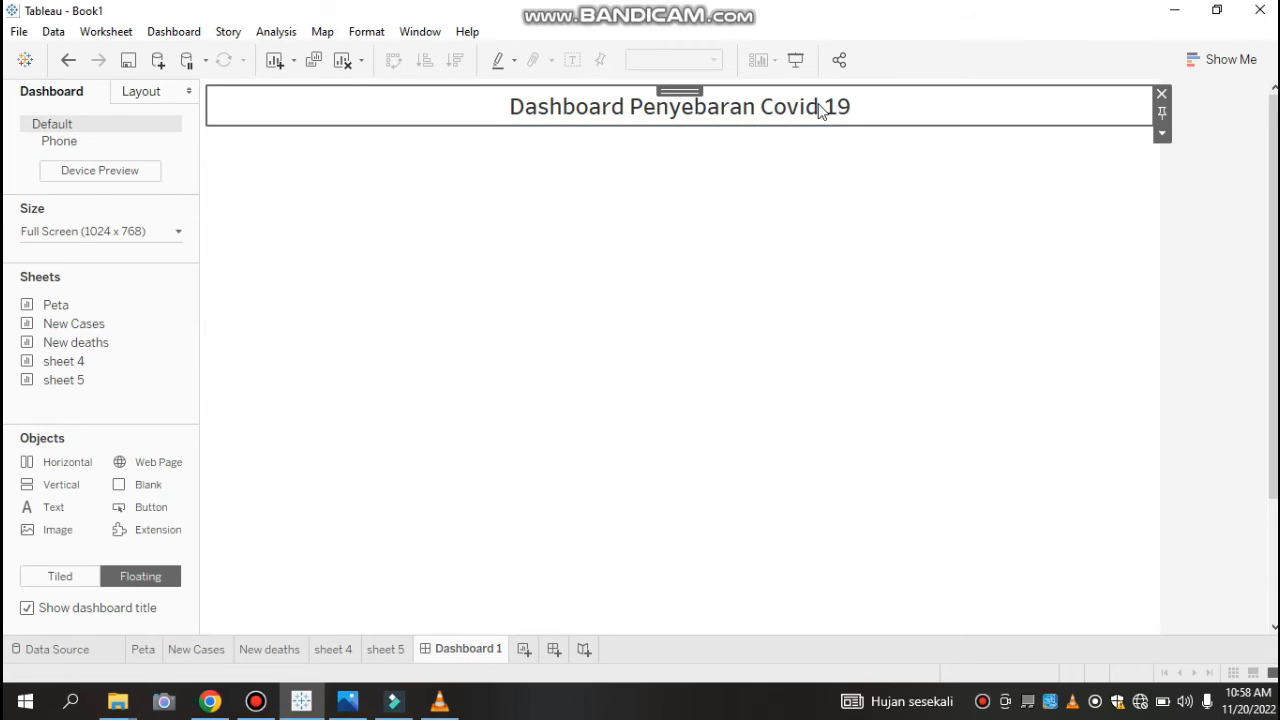
left_click(530, 155)
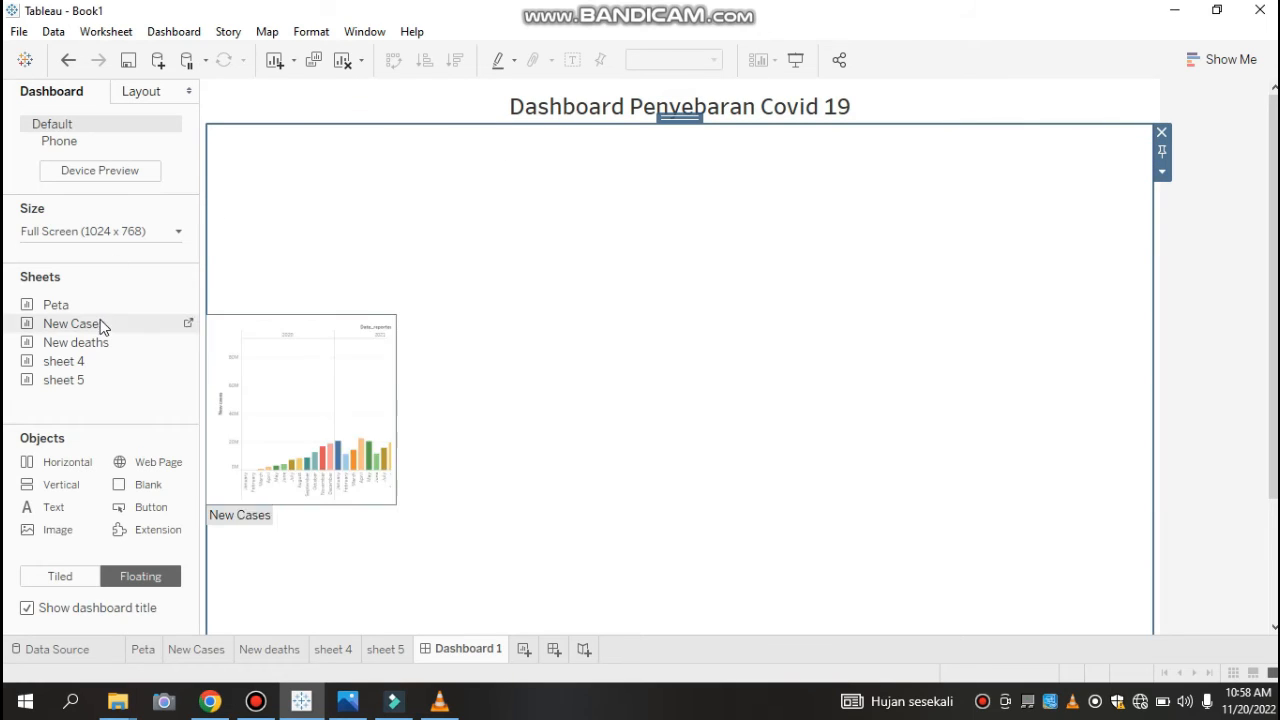
left_click(110, 228)
left_click(110, 231)
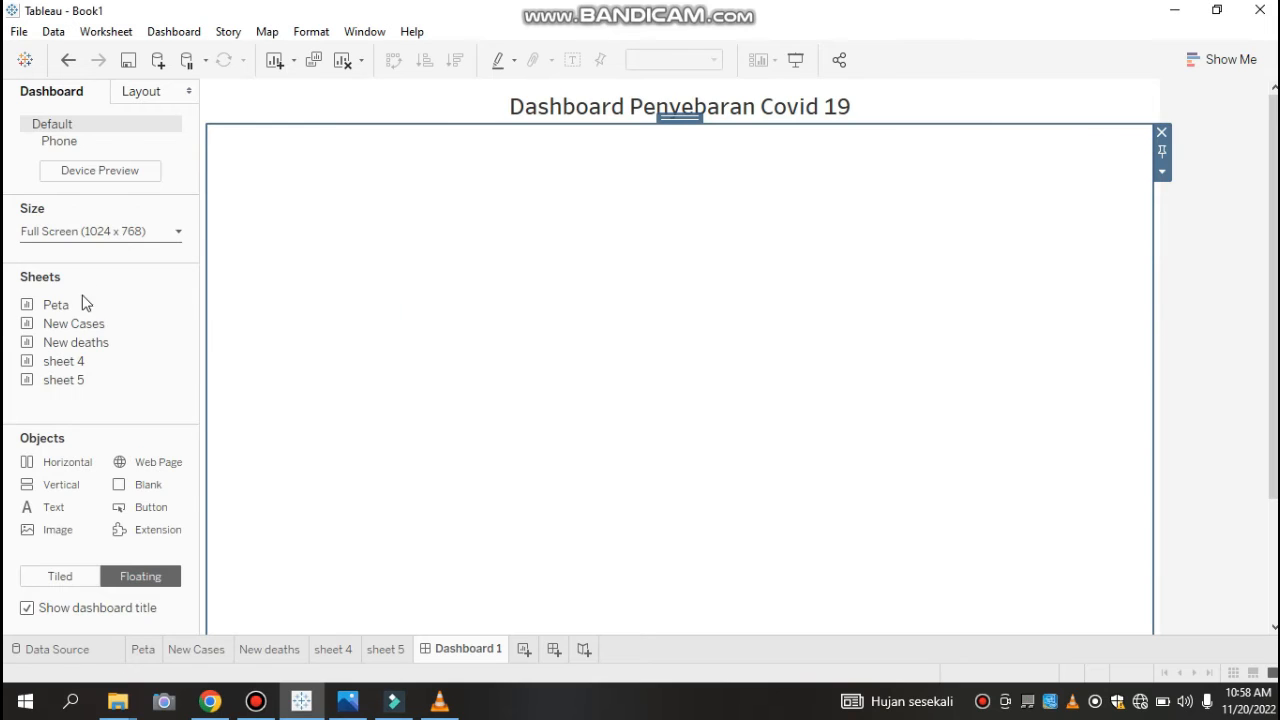
mouse_move(87, 312)
left_click_drag(76, 308, 266, 150)
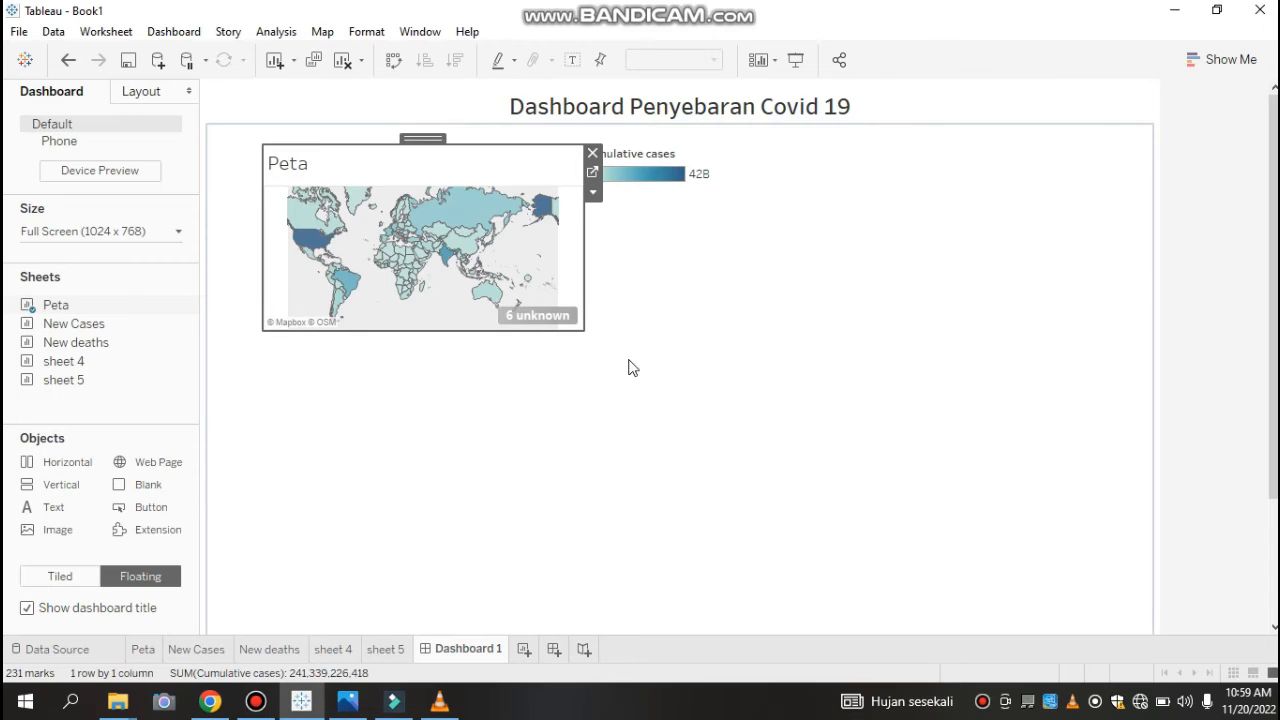
Step: Enlarge the floating Peta map across nearly the full canvas width and hide its title
left_click_drag(585, 331, 1138, 390)
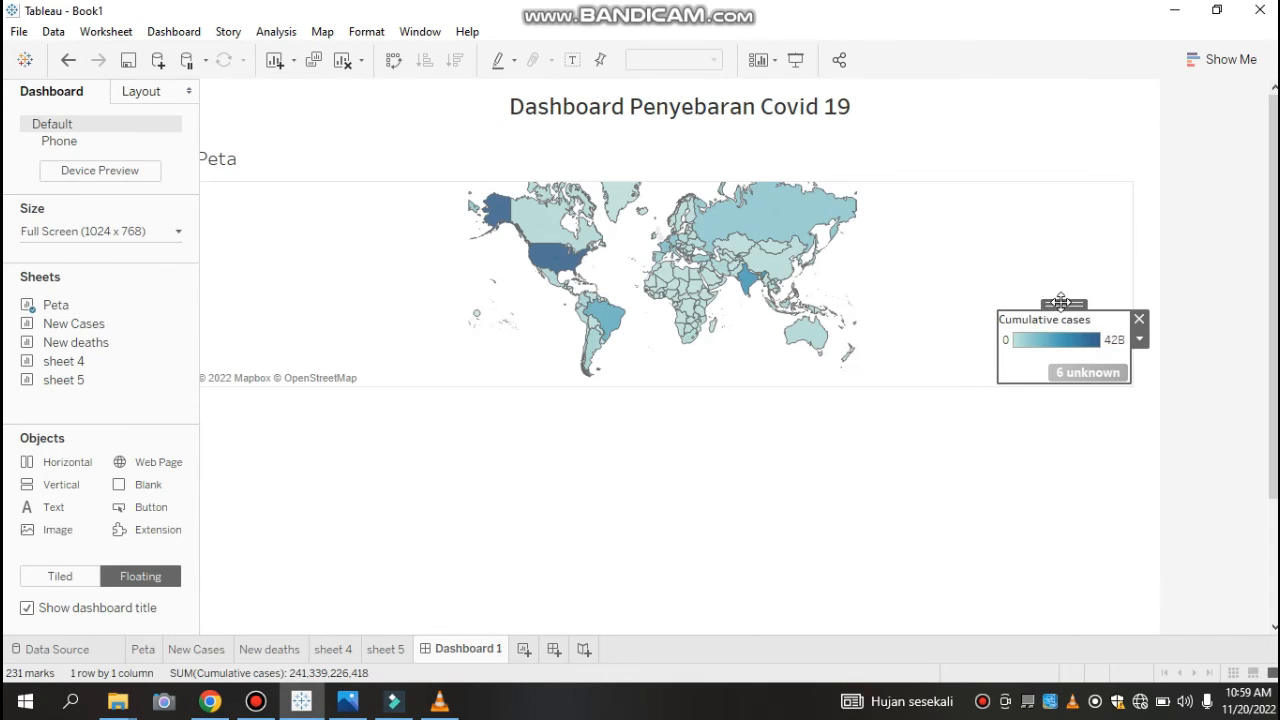
left_click(232, 160)
double_click(232, 160)
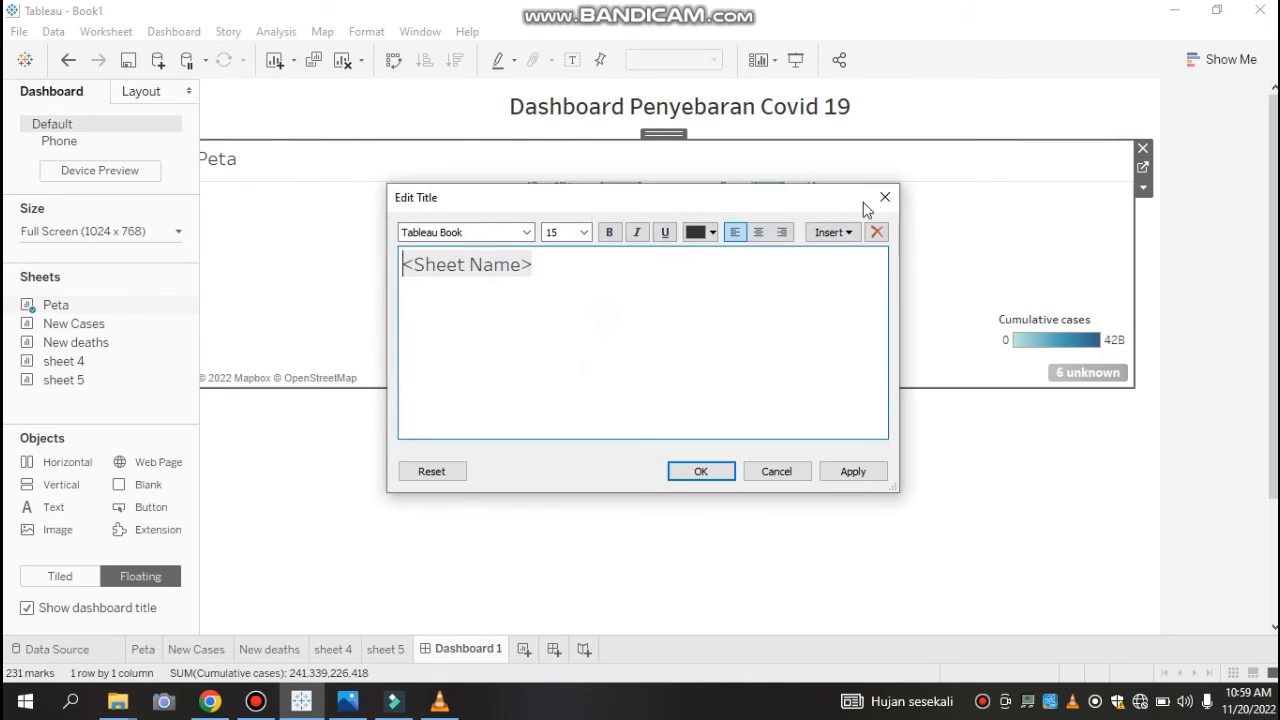
left_click(886, 198)
right_click(236, 161)
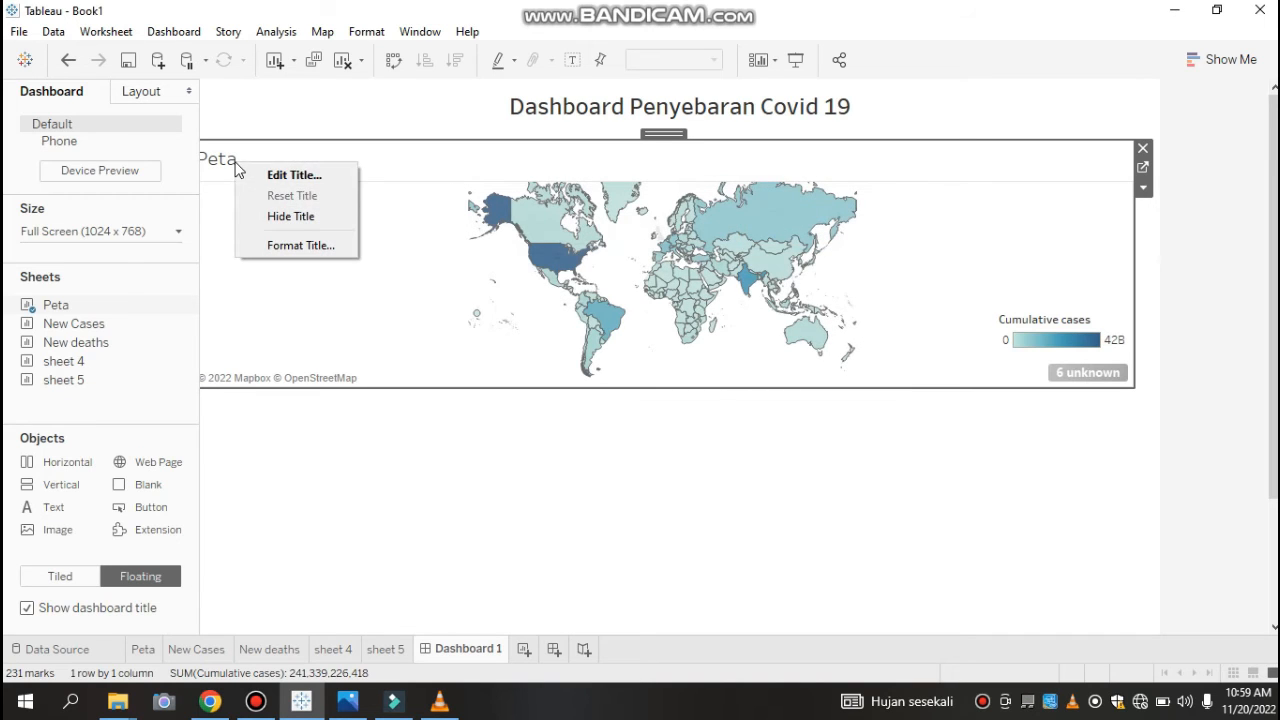
left_click(310, 216)
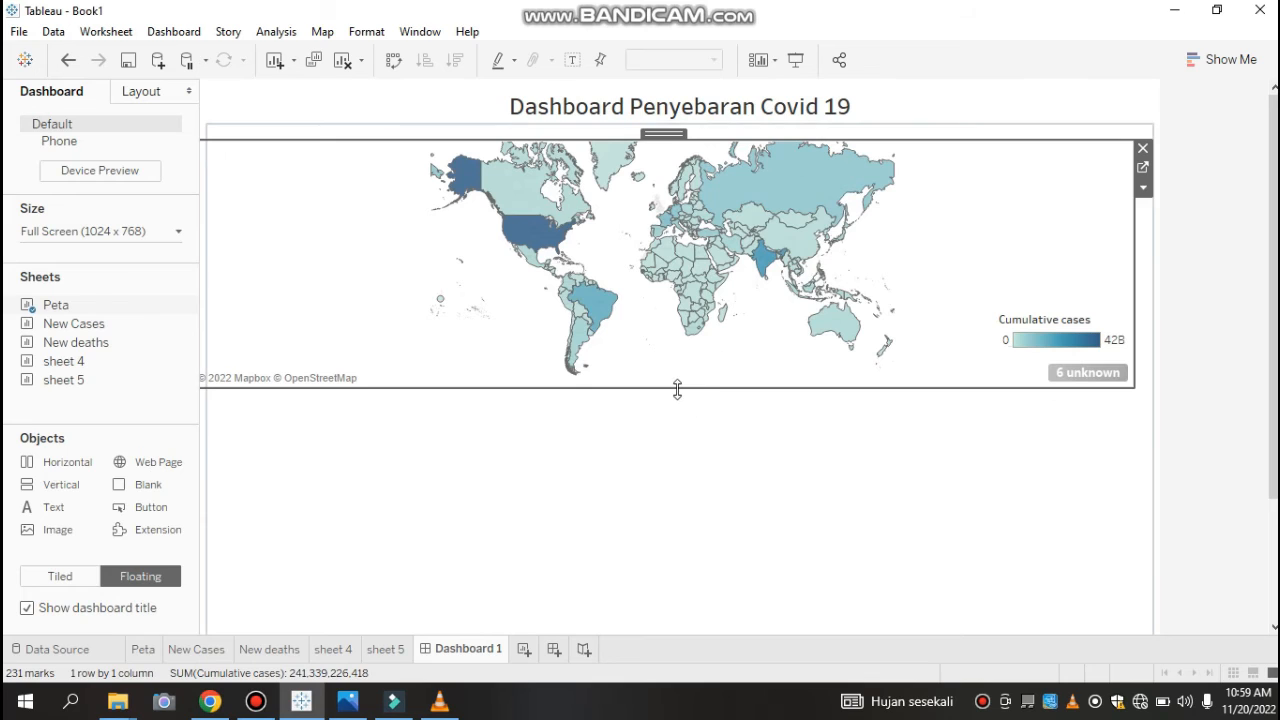
left_click_drag(677, 389, 708, 450)
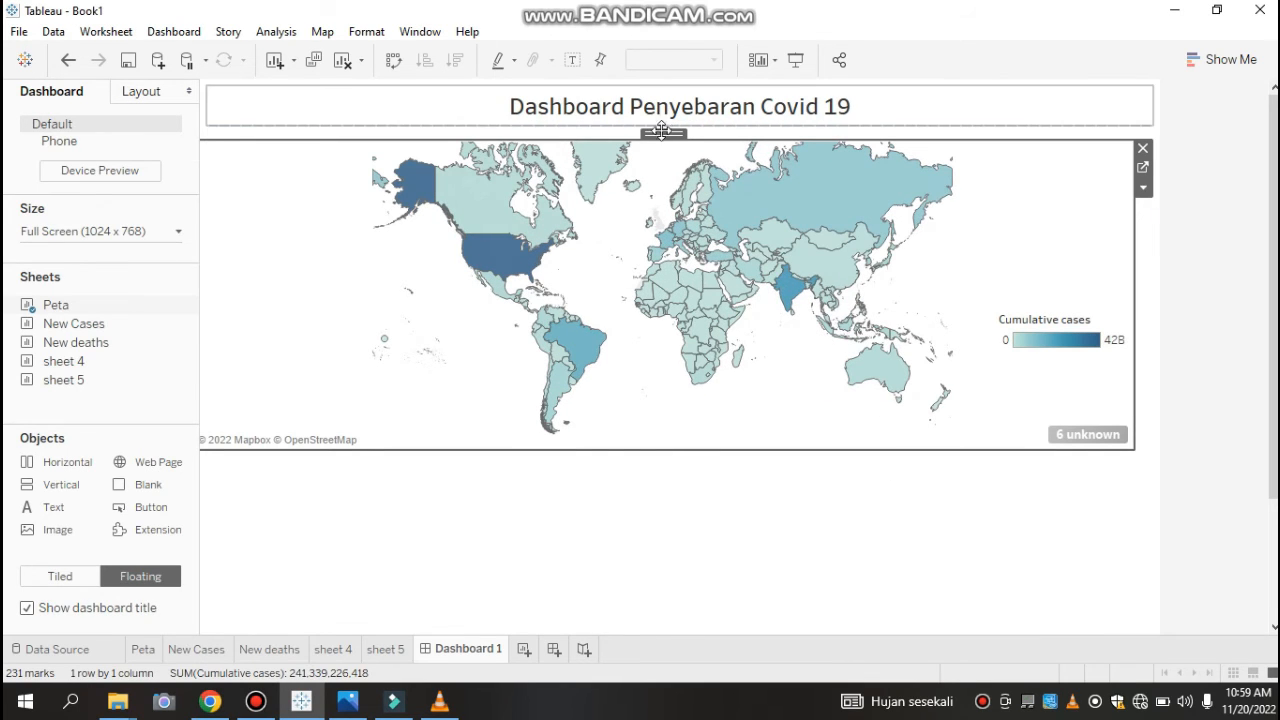
Step: Set the dashboard's fixed size to a custom height of 1200 px, keeping the 1024 px width
left_click(177, 236)
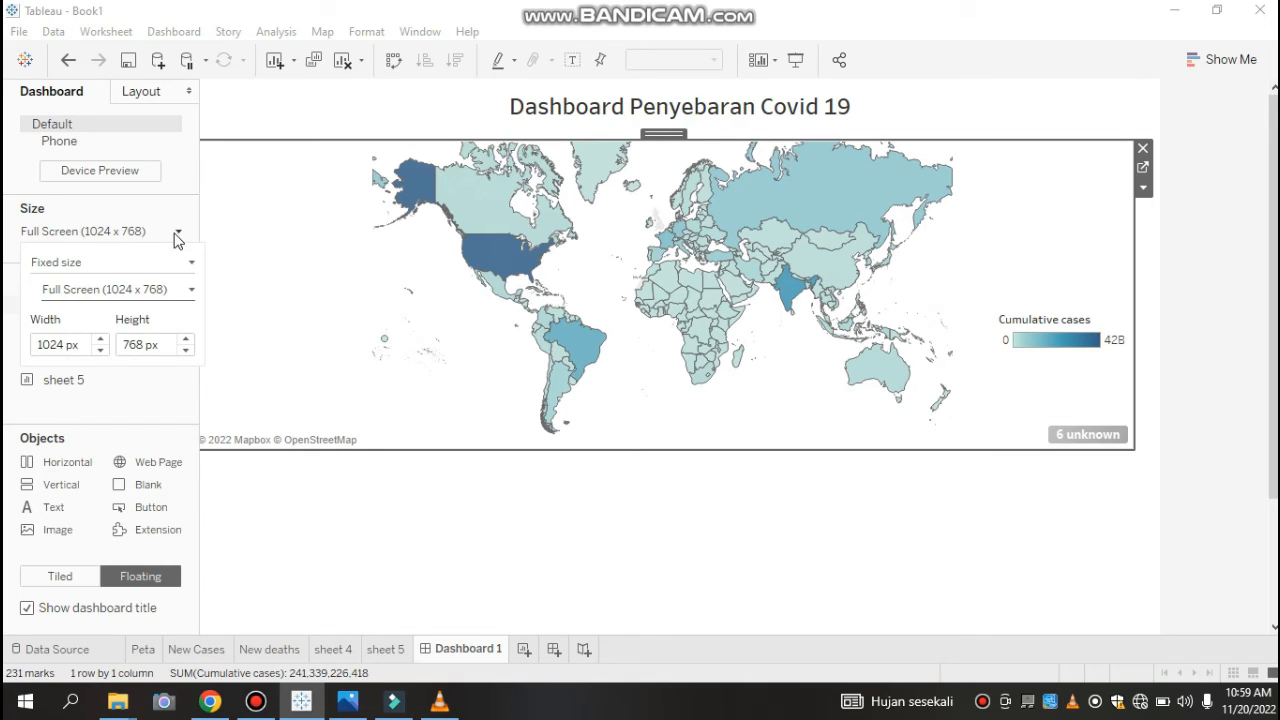
left_click(160, 292)
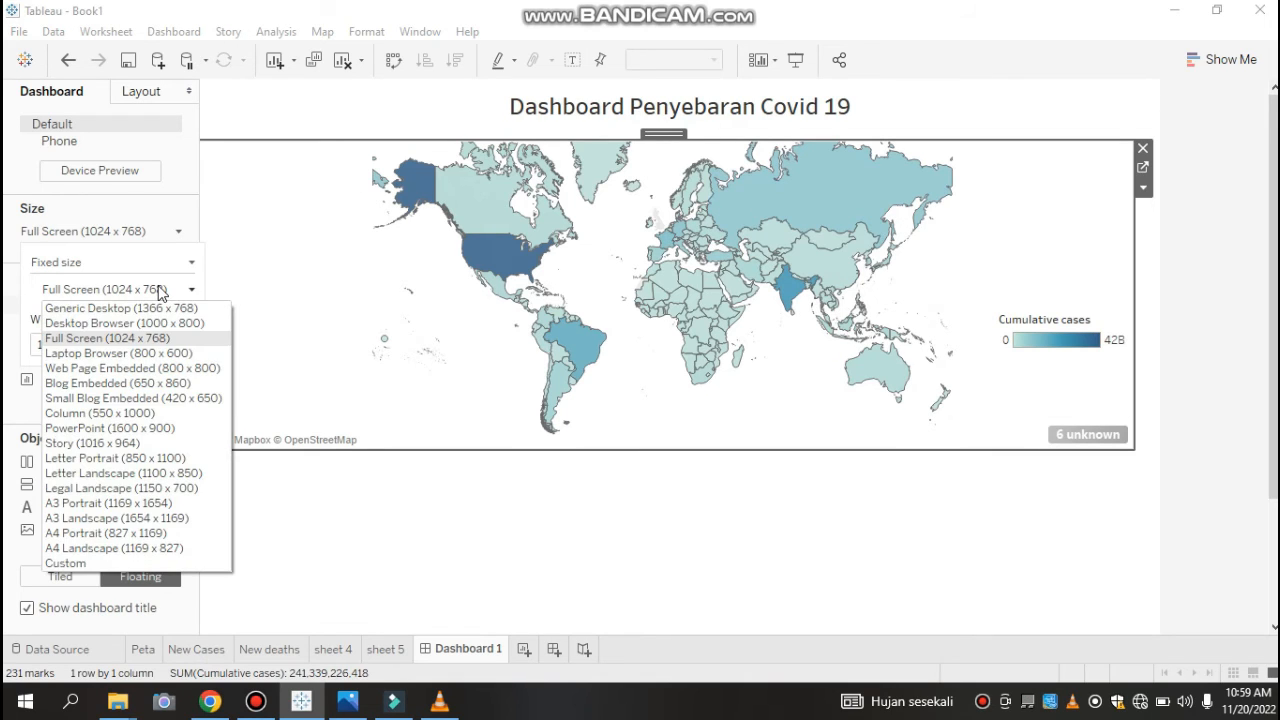
left_click(160, 290)
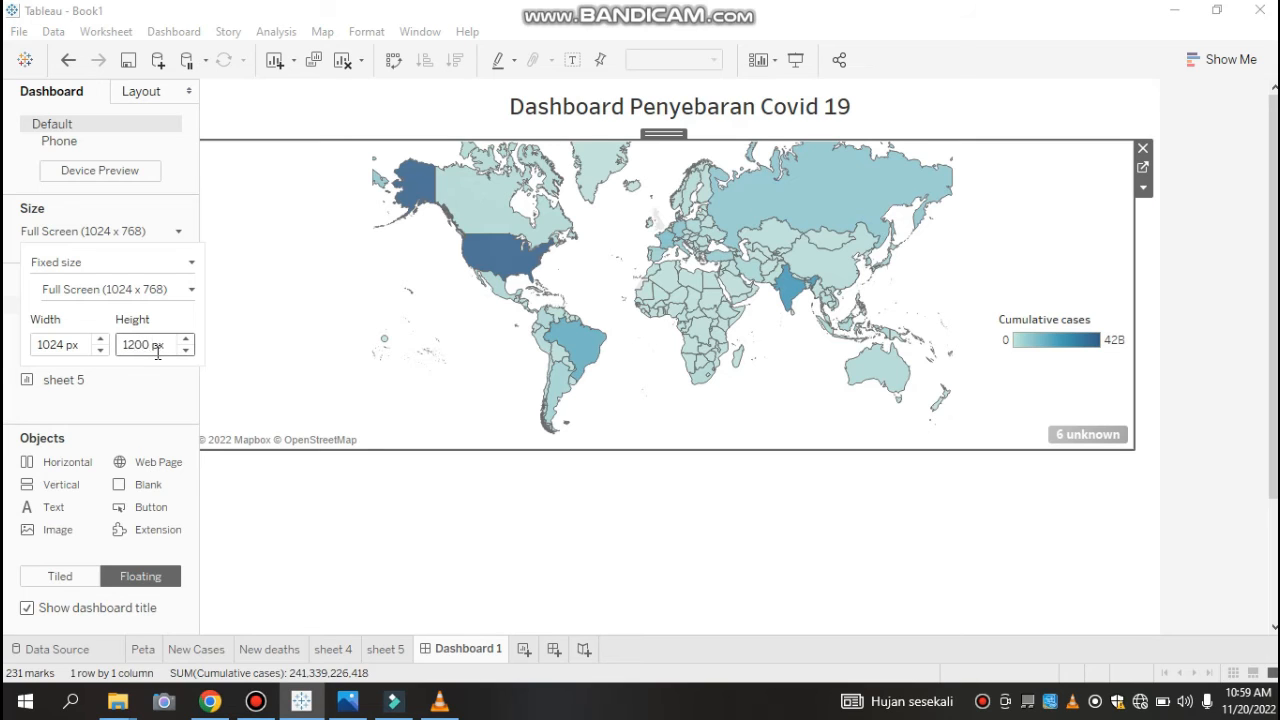
key("Return")
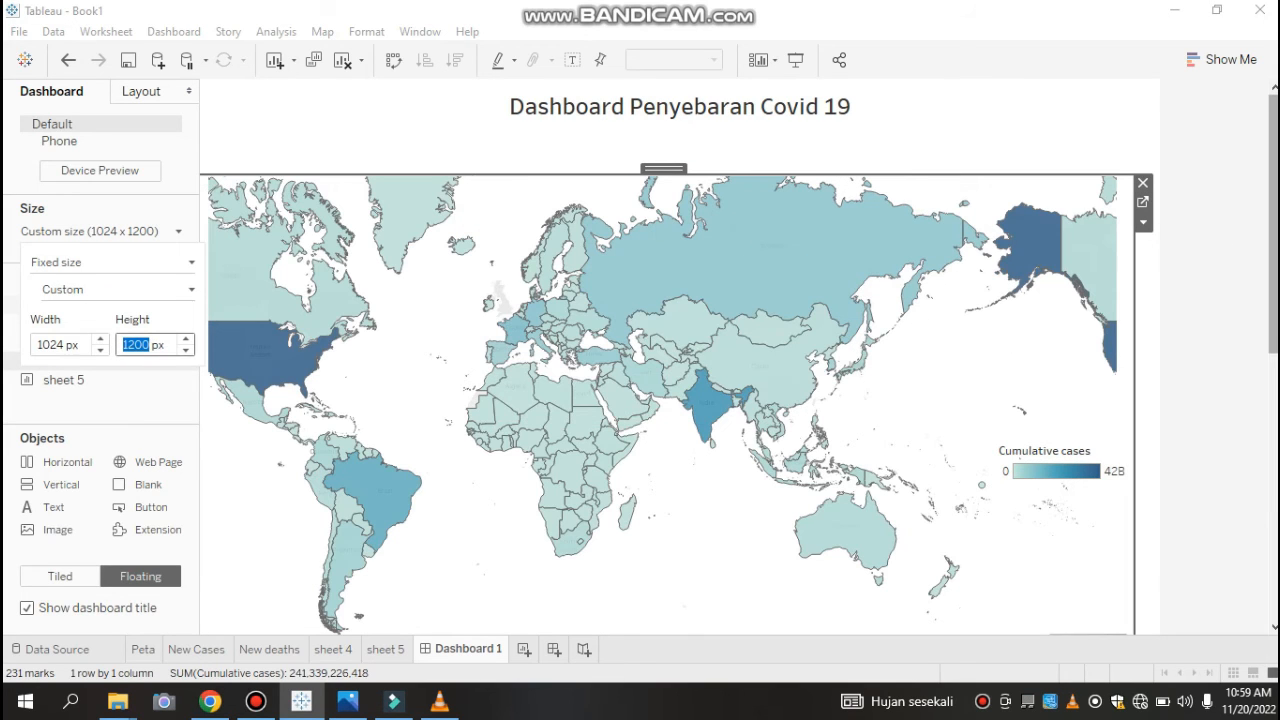
key("Escape")
Step: Shrink the Peta map to a shorter band directly below the dashboard title and move the Cumulative cases legend onto its right side
scroll(680, 356, "down", 5)
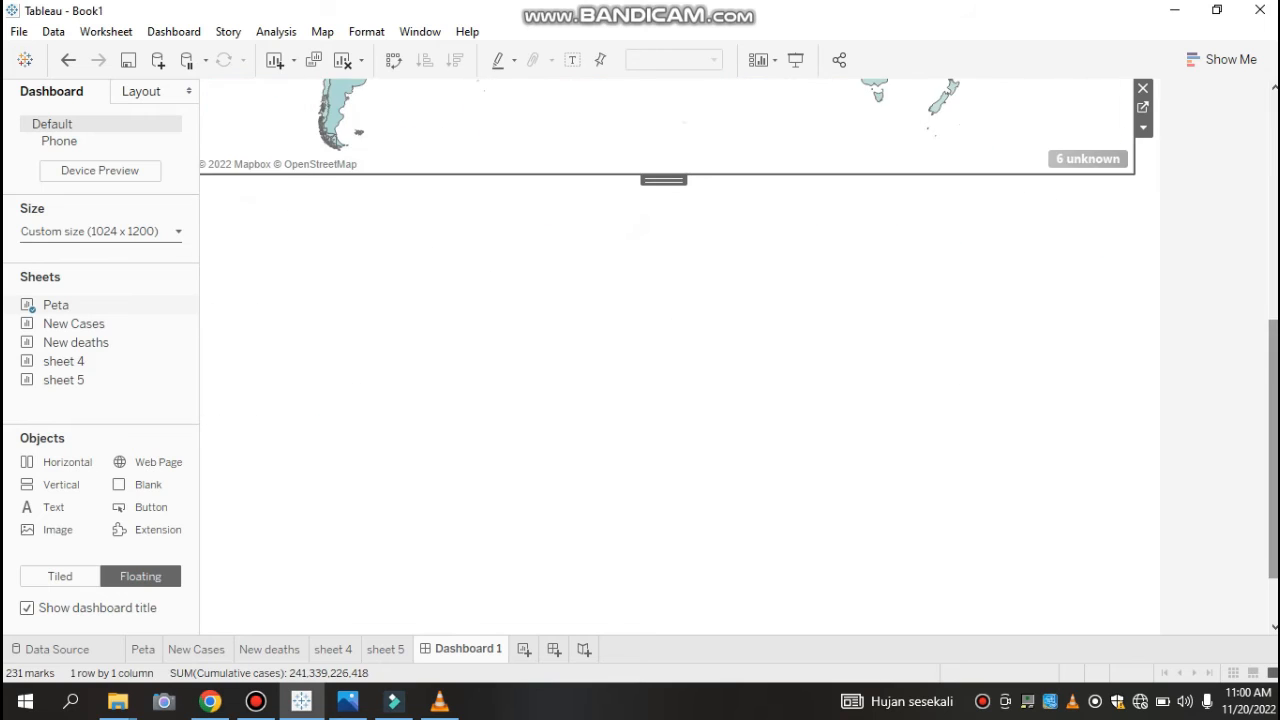
scroll(637, 226, "up", 5)
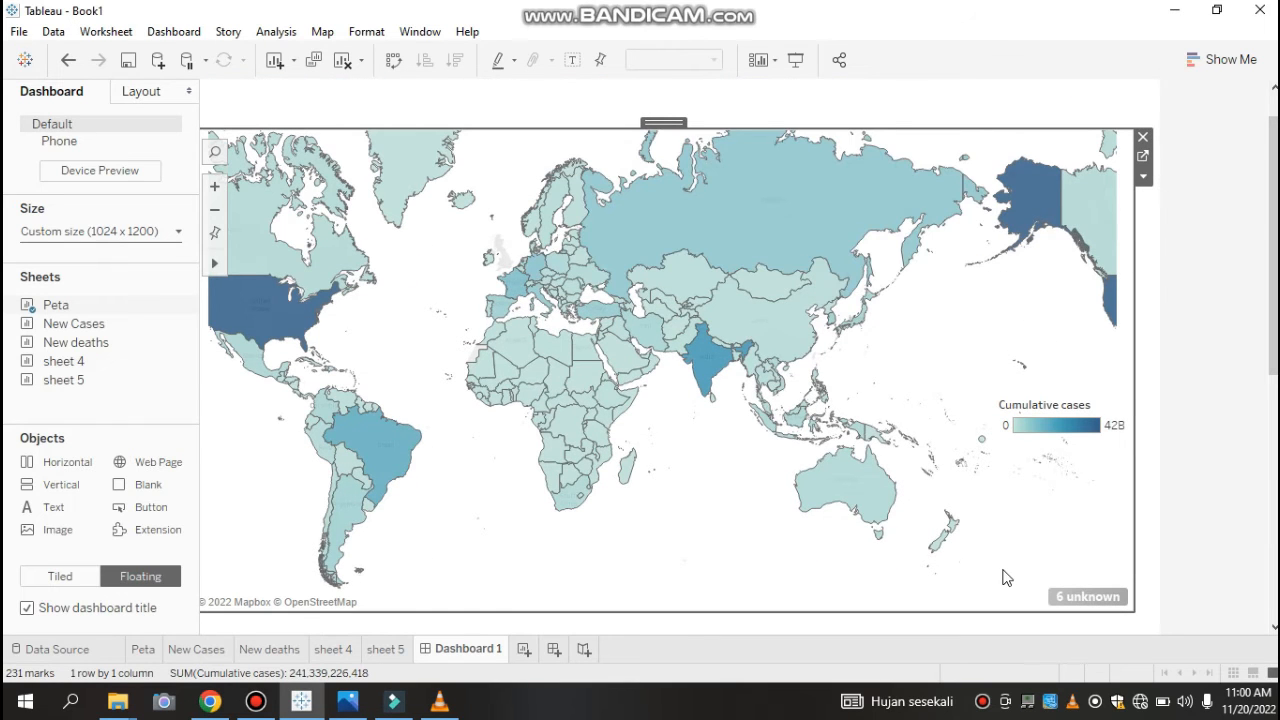
left_click_drag(1133, 606, 1037, 408)
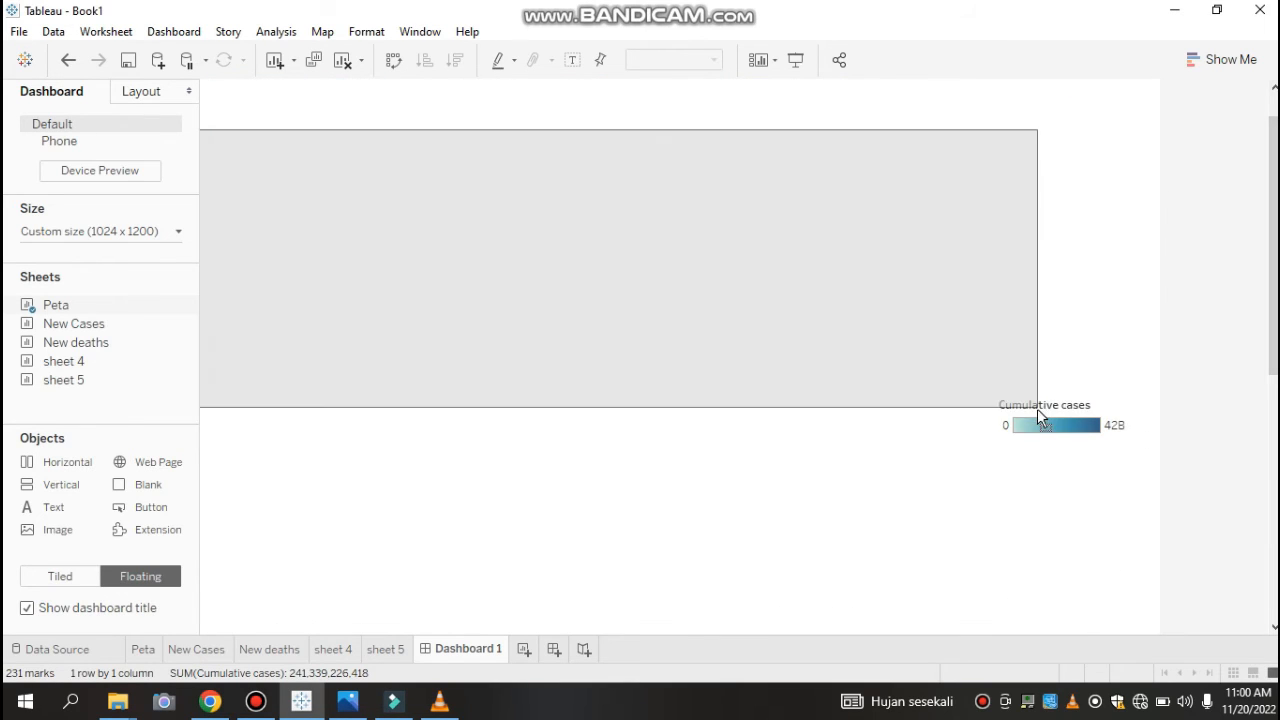
left_click(1126, 257)
left_click(1035, 304)
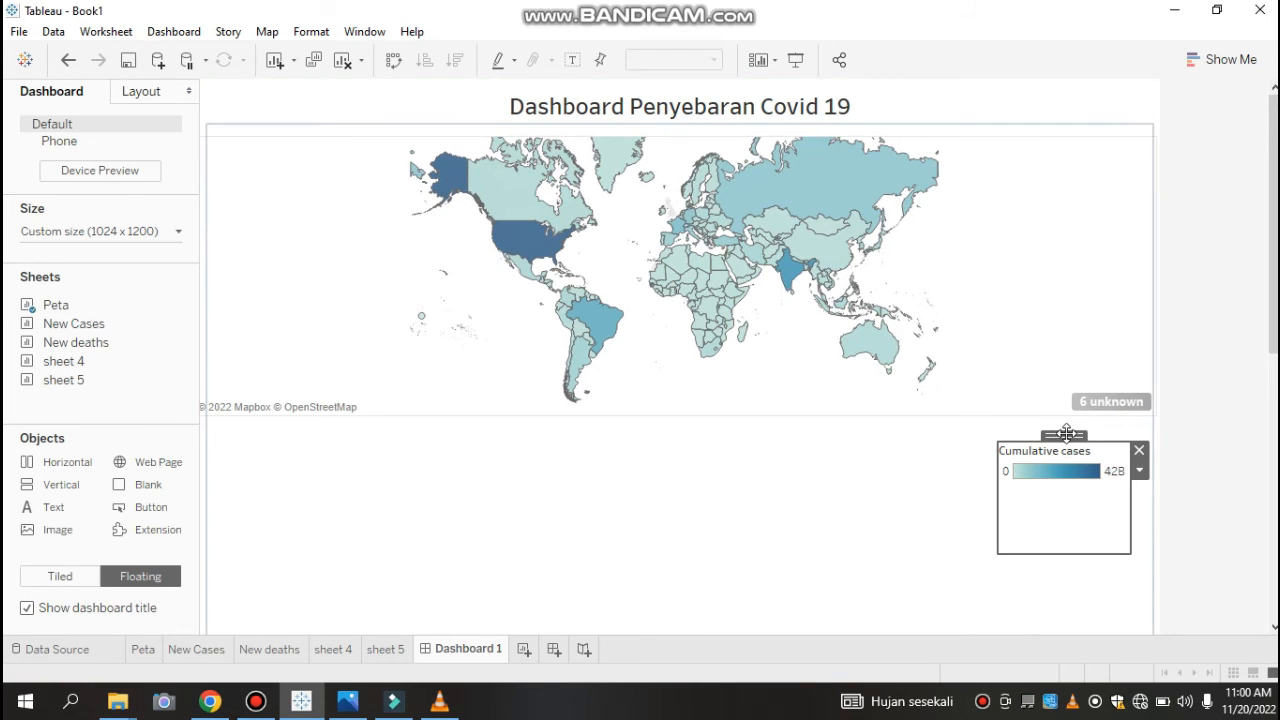
left_click_drag(1068, 431, 1082, 226)
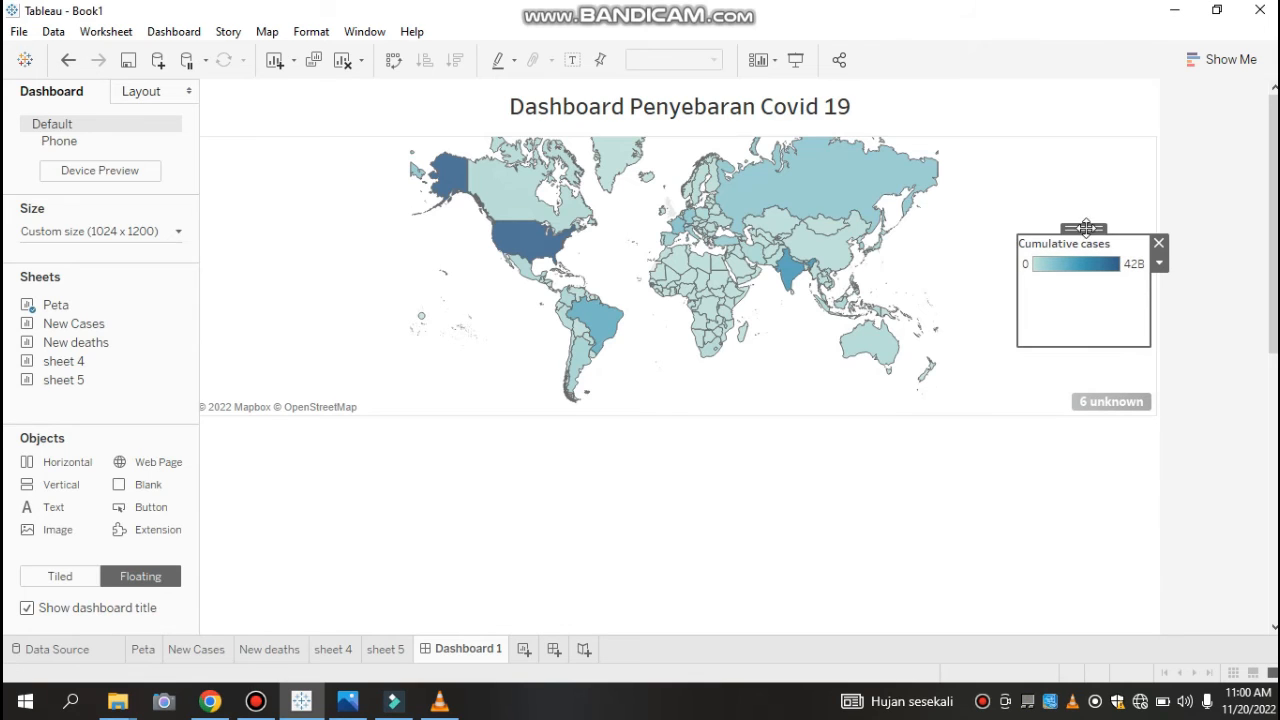
left_click(1098, 389)
left_click(1115, 402)
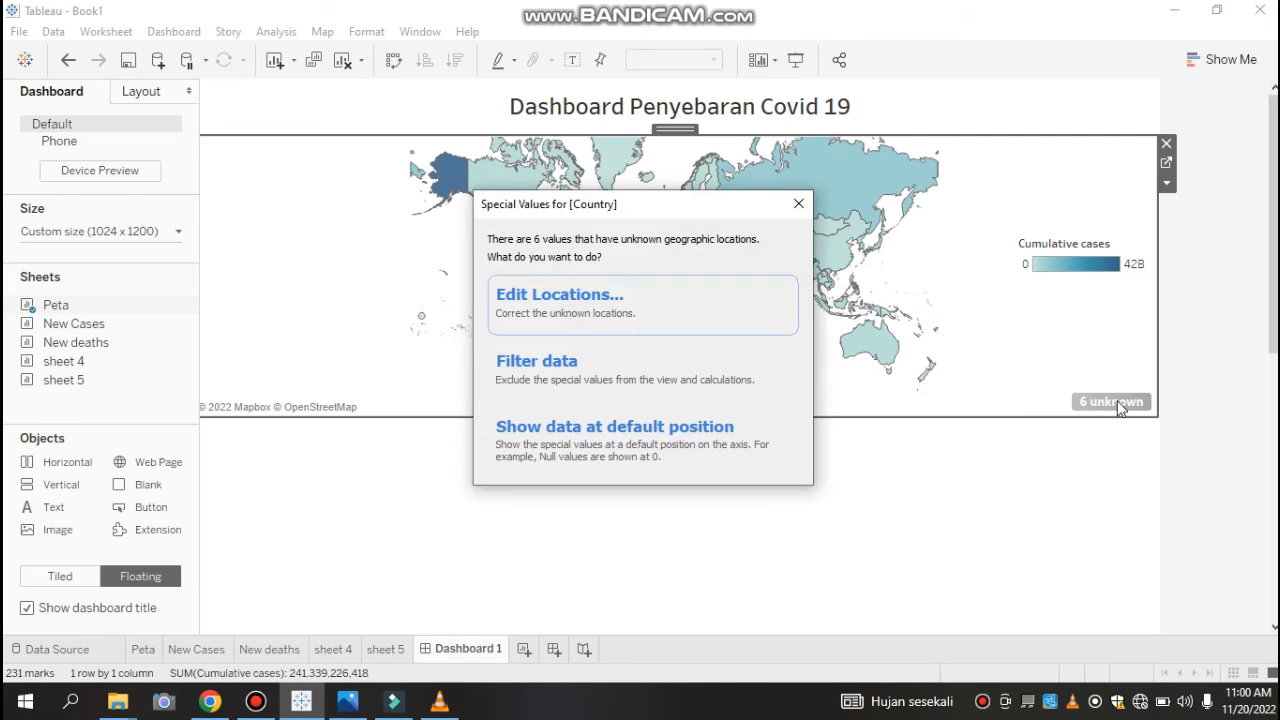
left_click(798, 204)
Step: Move the Cumulative cases legend to the upper-right corner of the Peta map
left_click(1075, 240)
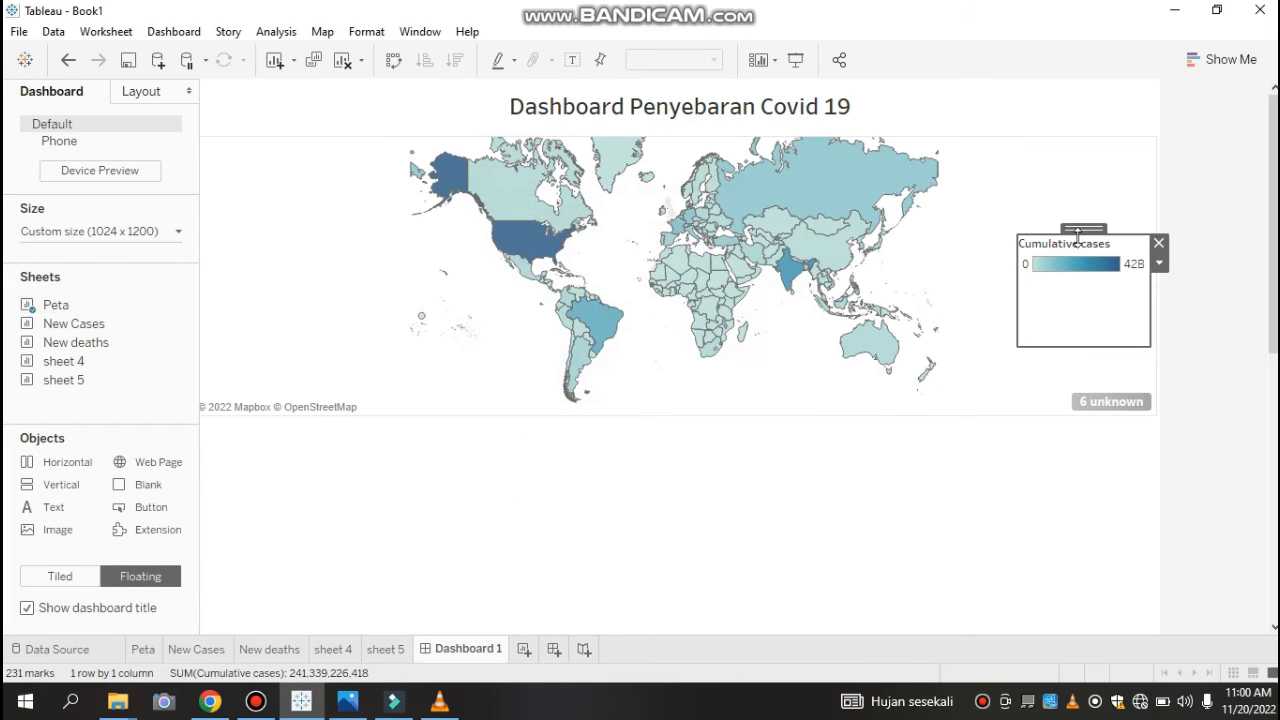
left_click_drag(1075, 232, 1111, 118)
left_click(978, 390)
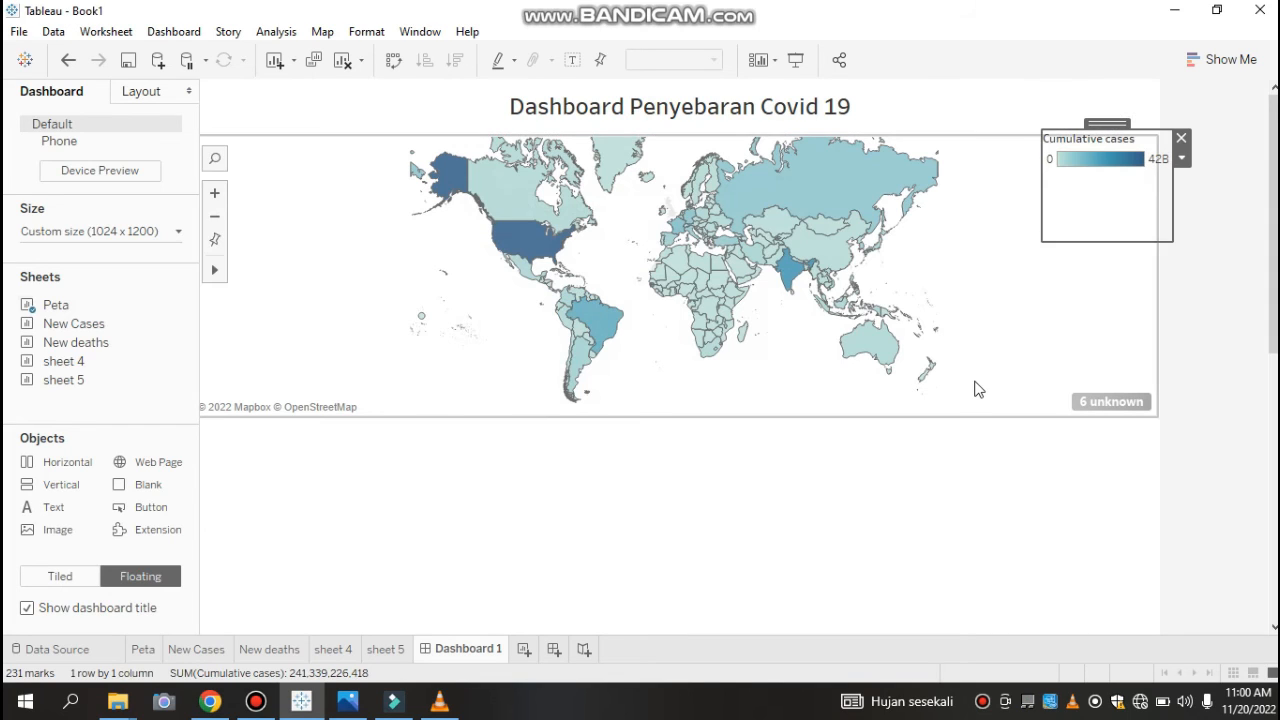
left_click(855, 456)
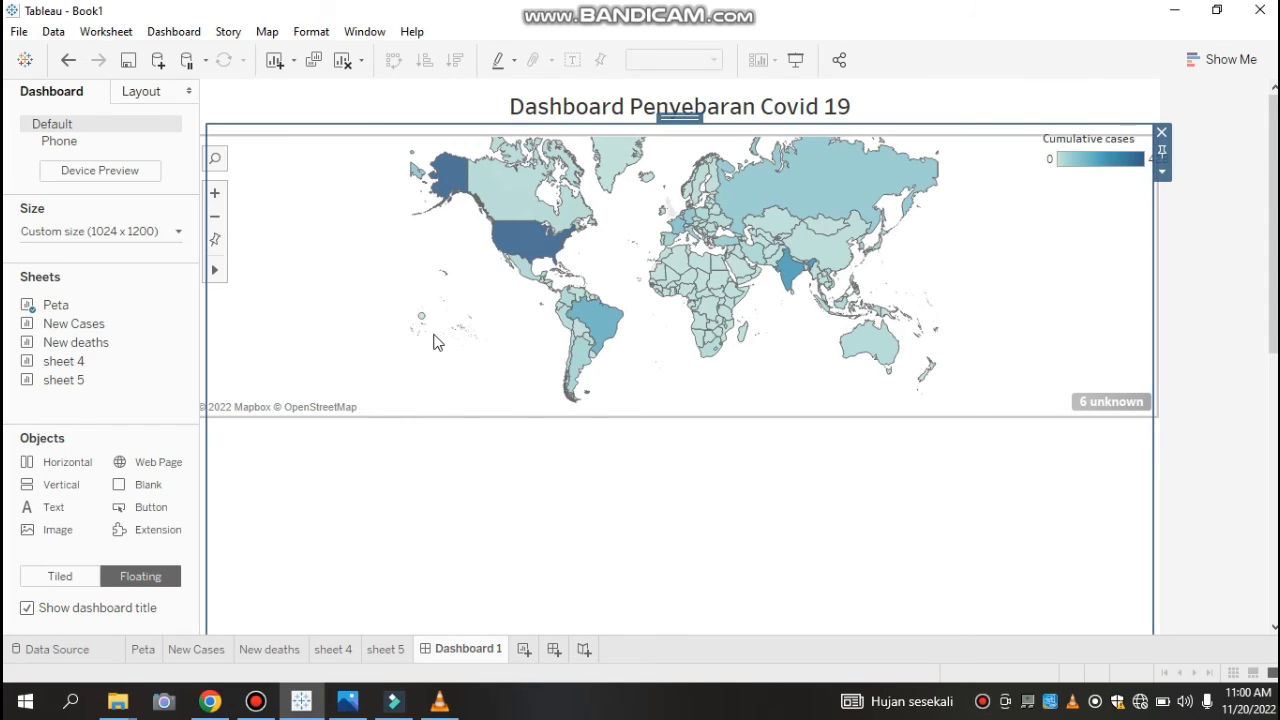
Step: Place sheet 4 (Jumlah Kasus) as a floating object below the map's left end and shrink it to fit the figure
mouse_move(107, 365)
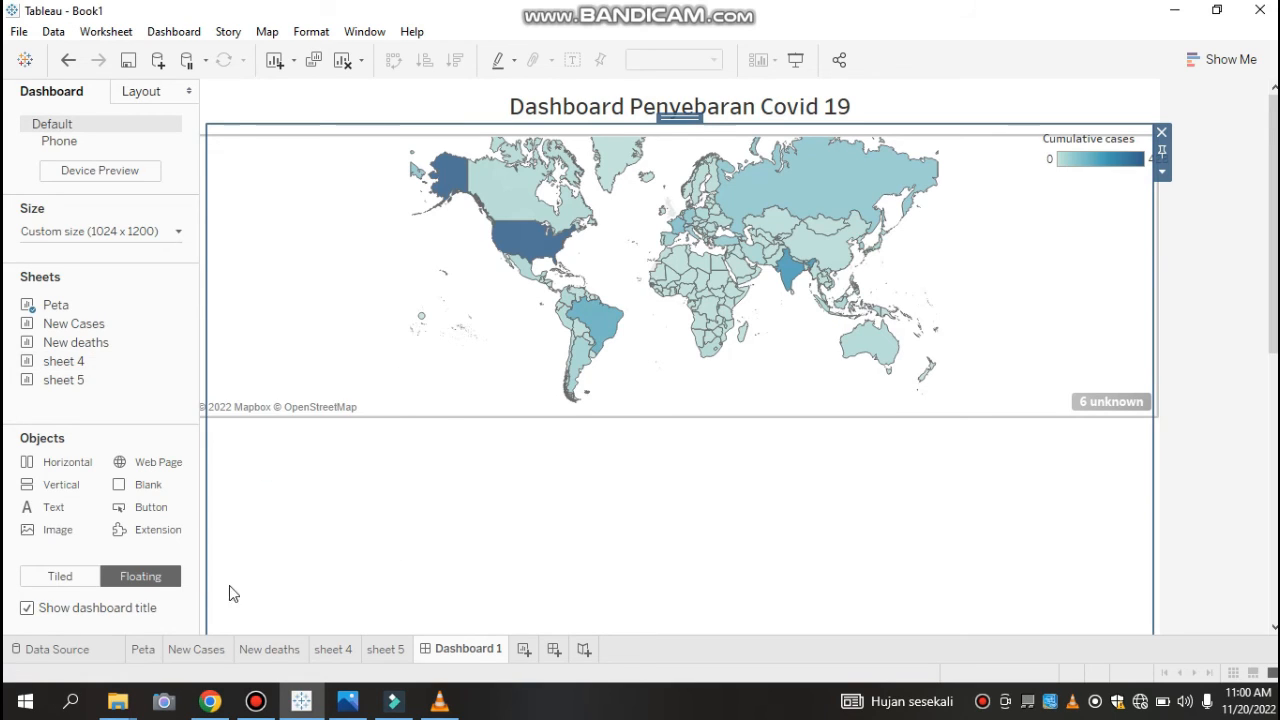
left_click(318, 650)
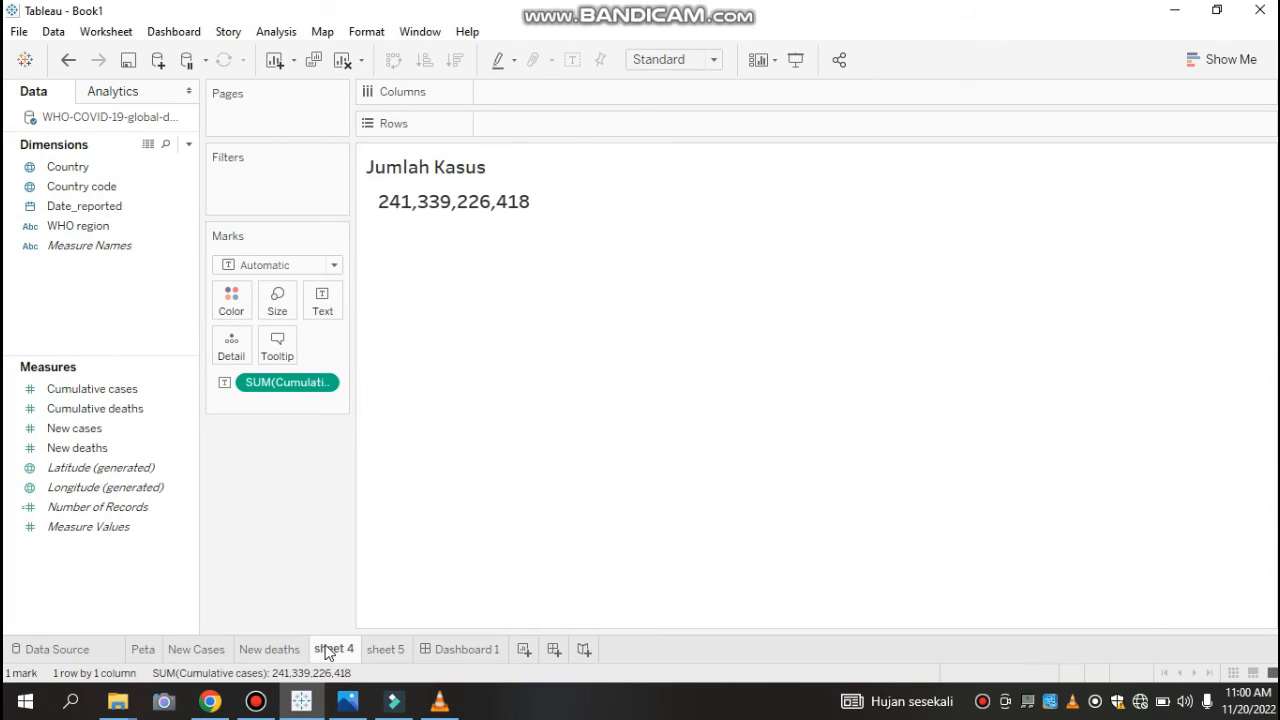
left_click(380, 651)
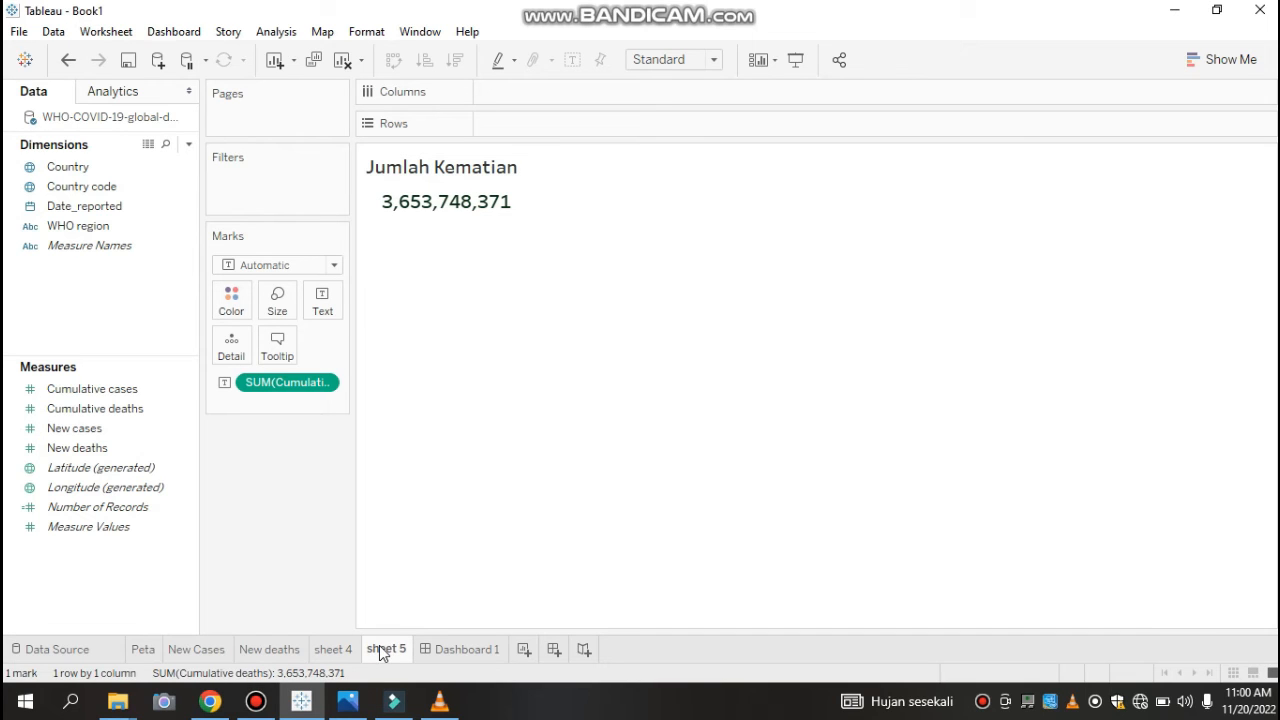
left_click(460, 649)
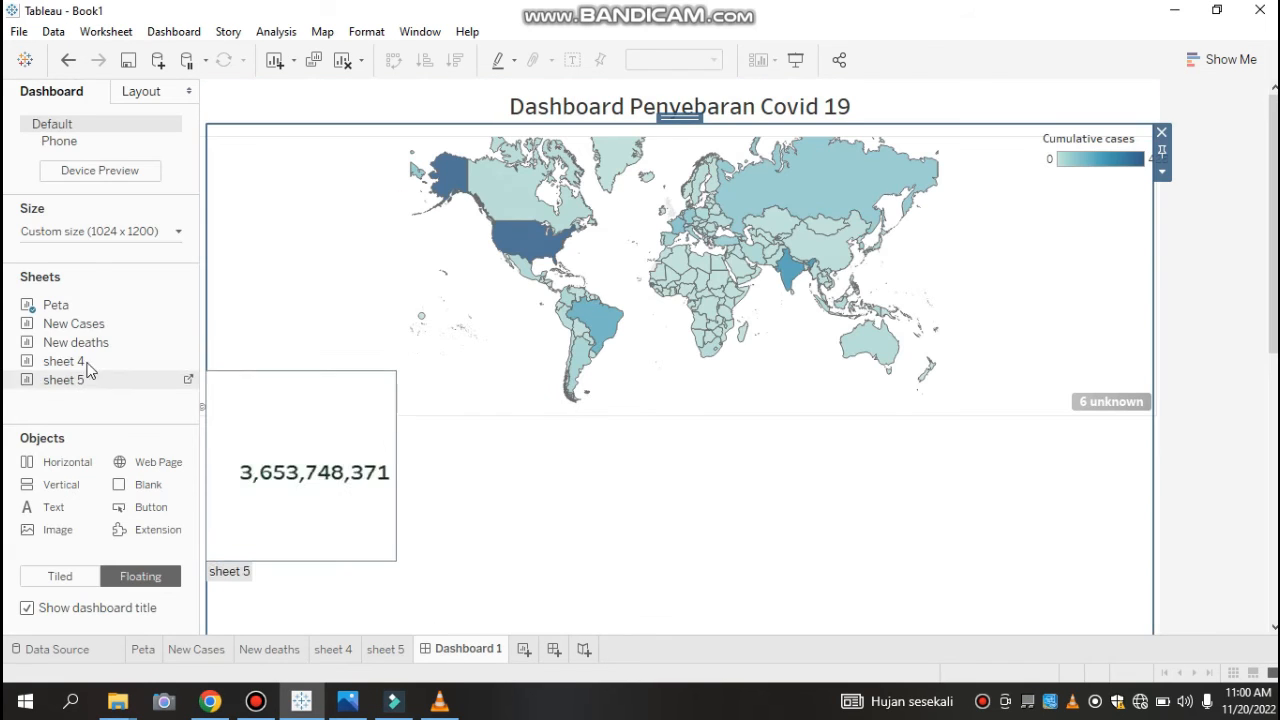
left_click_drag(64, 380, 322, 492)
mouse_move(208, 400)
left_mouse_down()
mouse_move(222, 434)
mouse_move(204, 425)
left_mouse_up()
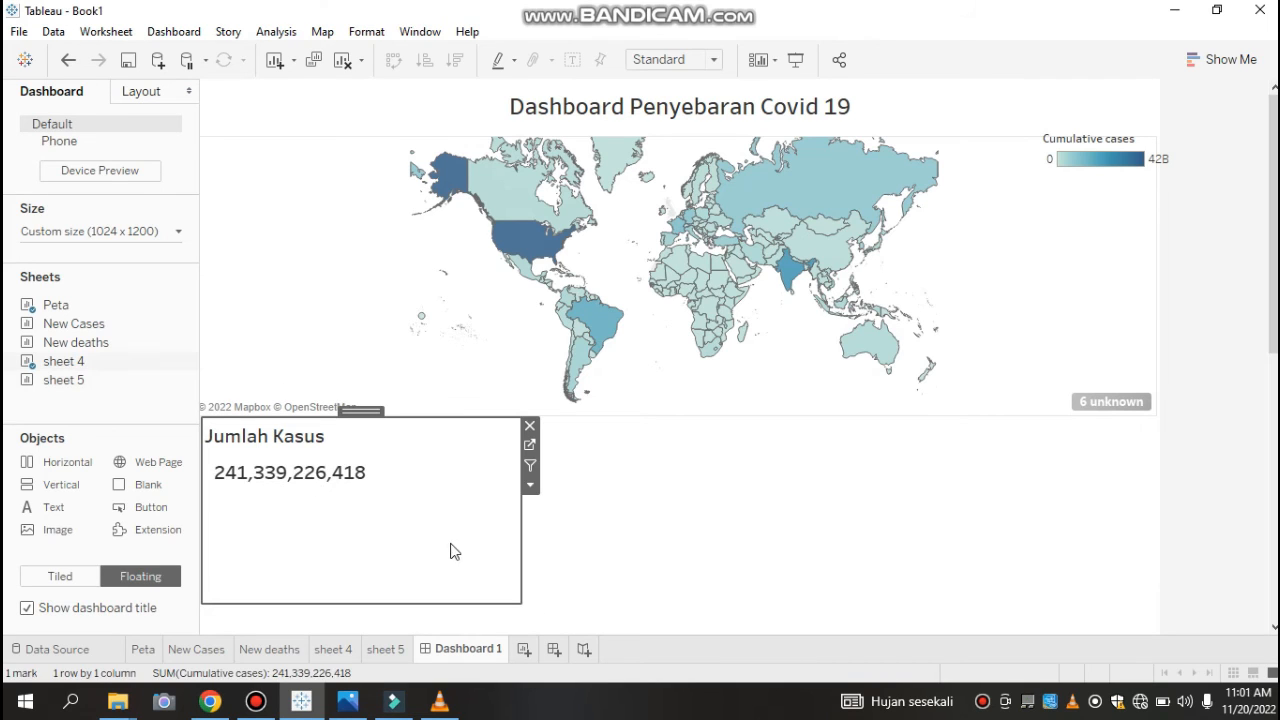
left_click_drag(520, 601, 476, 510)
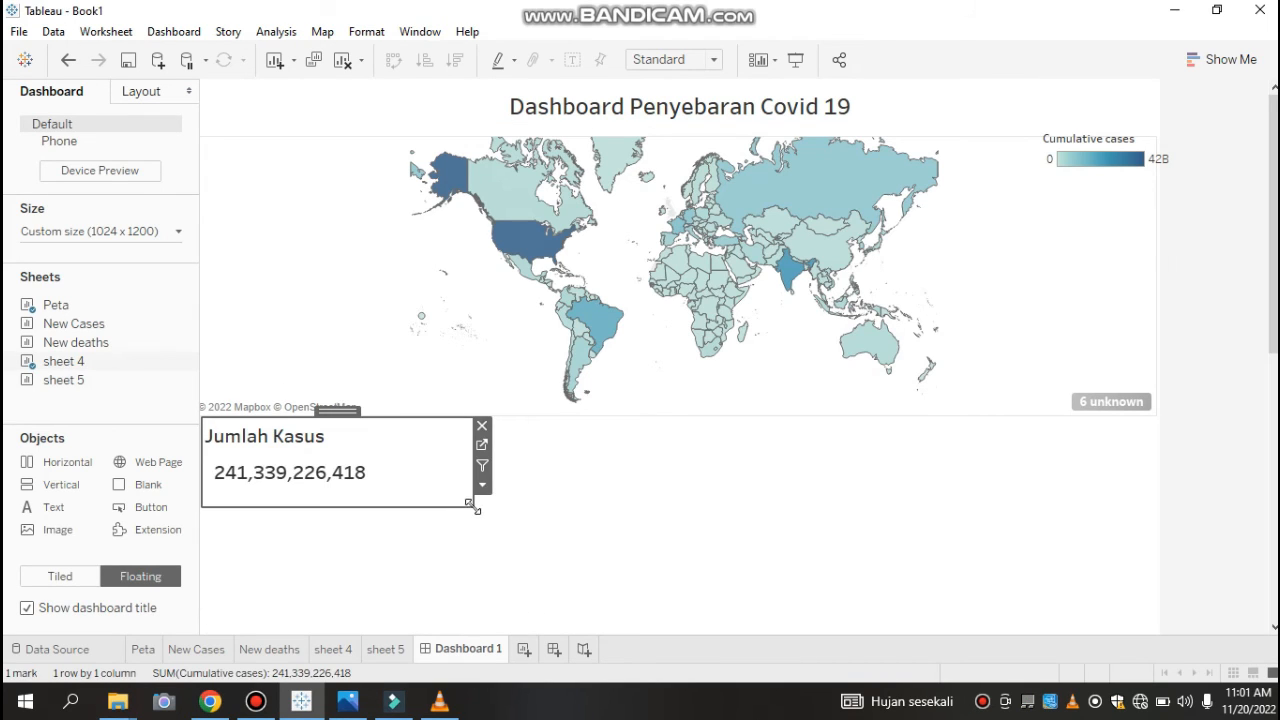
Step: Place sheet 5 (Jumlah Kematian) as a floating object below the map, reduce its size and align it to the dashboard's right edge
mouse_move(125, 382)
left_click_drag(87, 376, 769, 423)
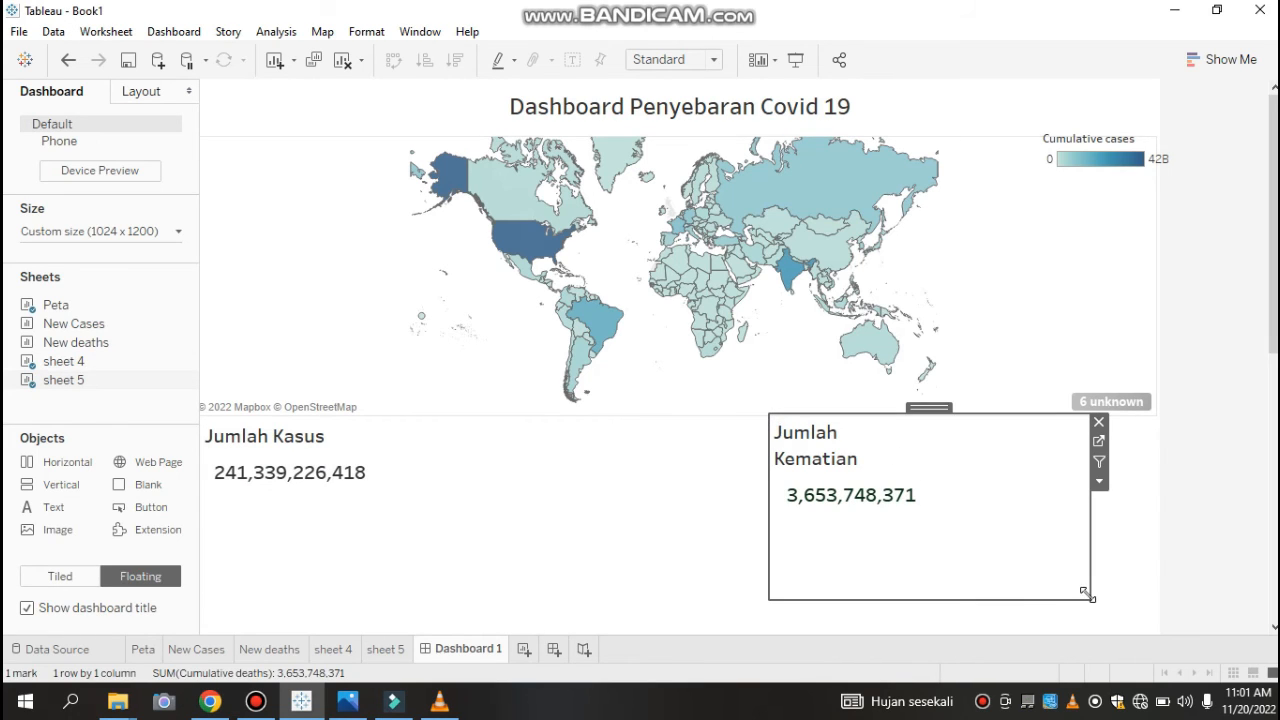
left_click_drag(1089, 599, 1060, 519)
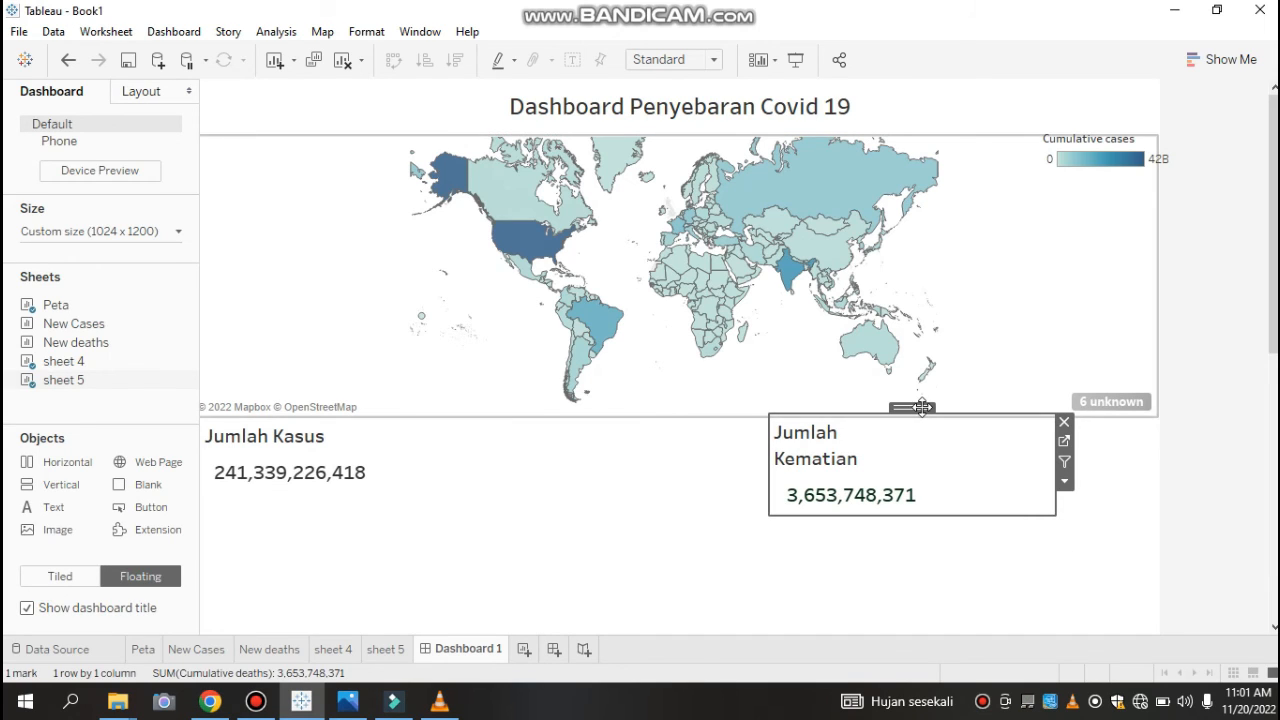
left_click_drag(921, 407, 1154, 420)
Step: Place the New Cases chart as a floating object below the two total figures and stretch it across the dashboard's width
scroll(1236, 354, "down", 3)
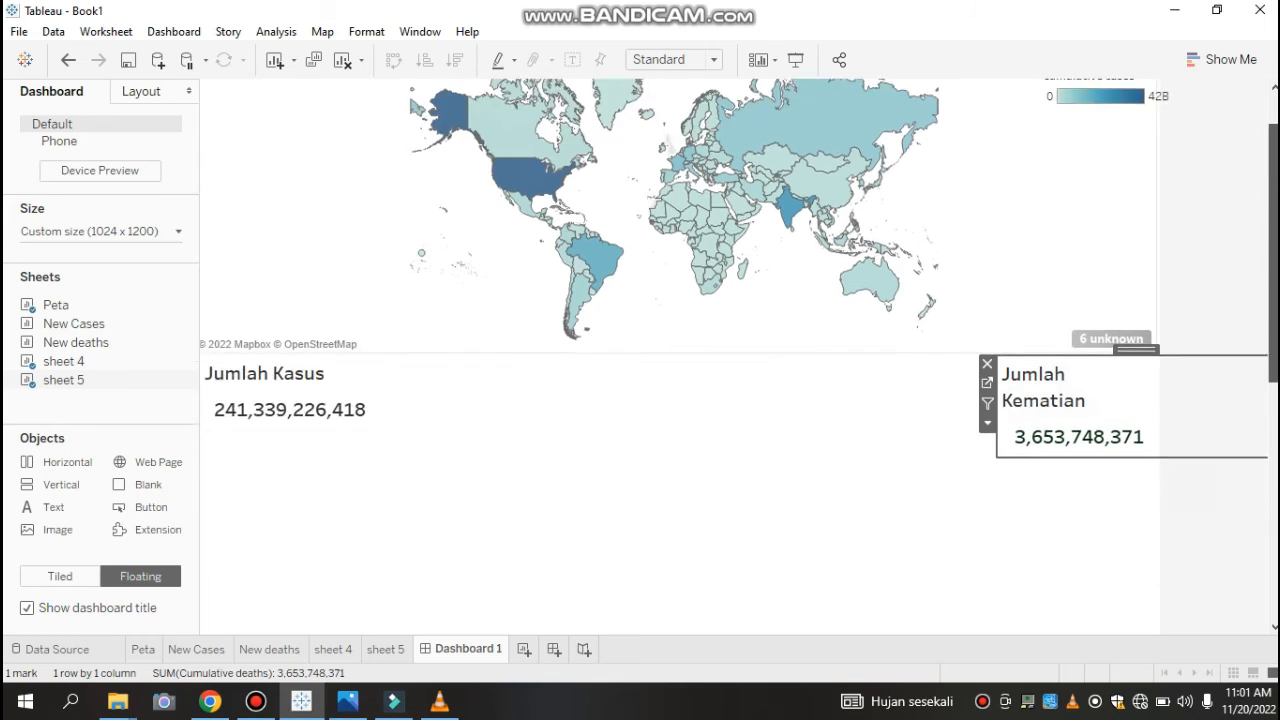
double_click(73, 323)
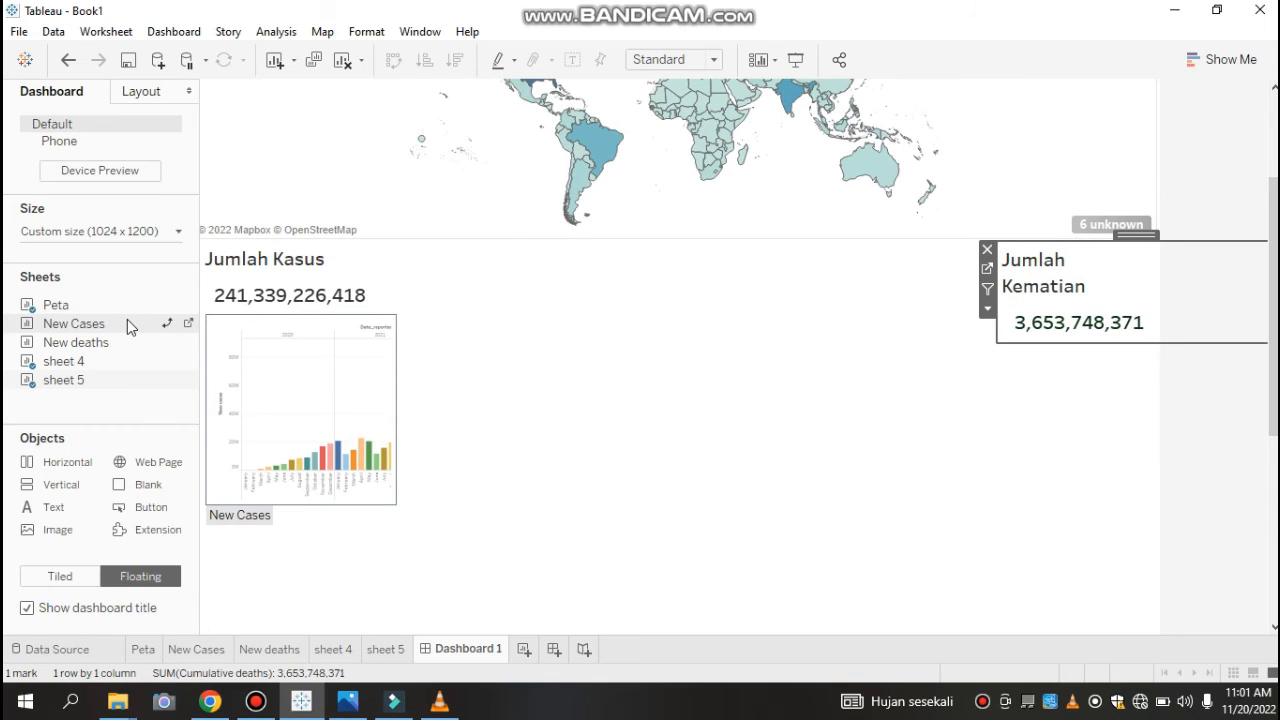
key("ctrl+z")
left_click_drag(127, 321, 209, 354)
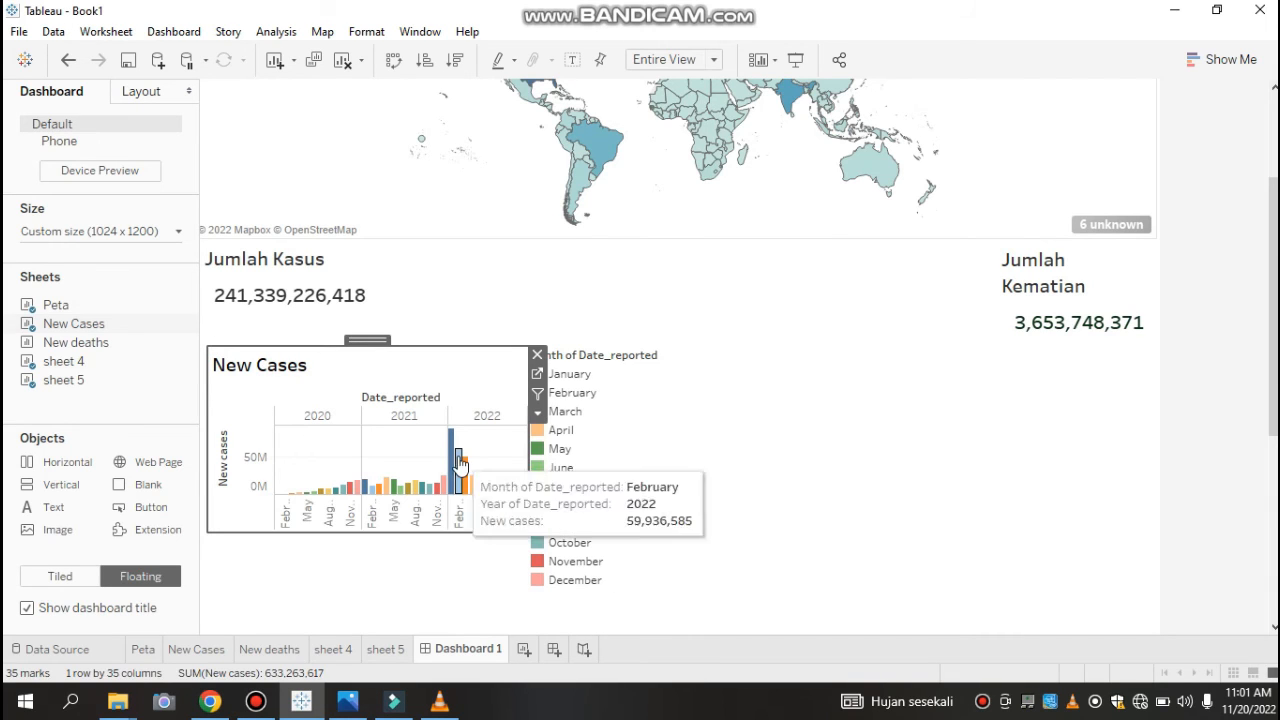
left_click_drag(525, 530, 1141, 588)
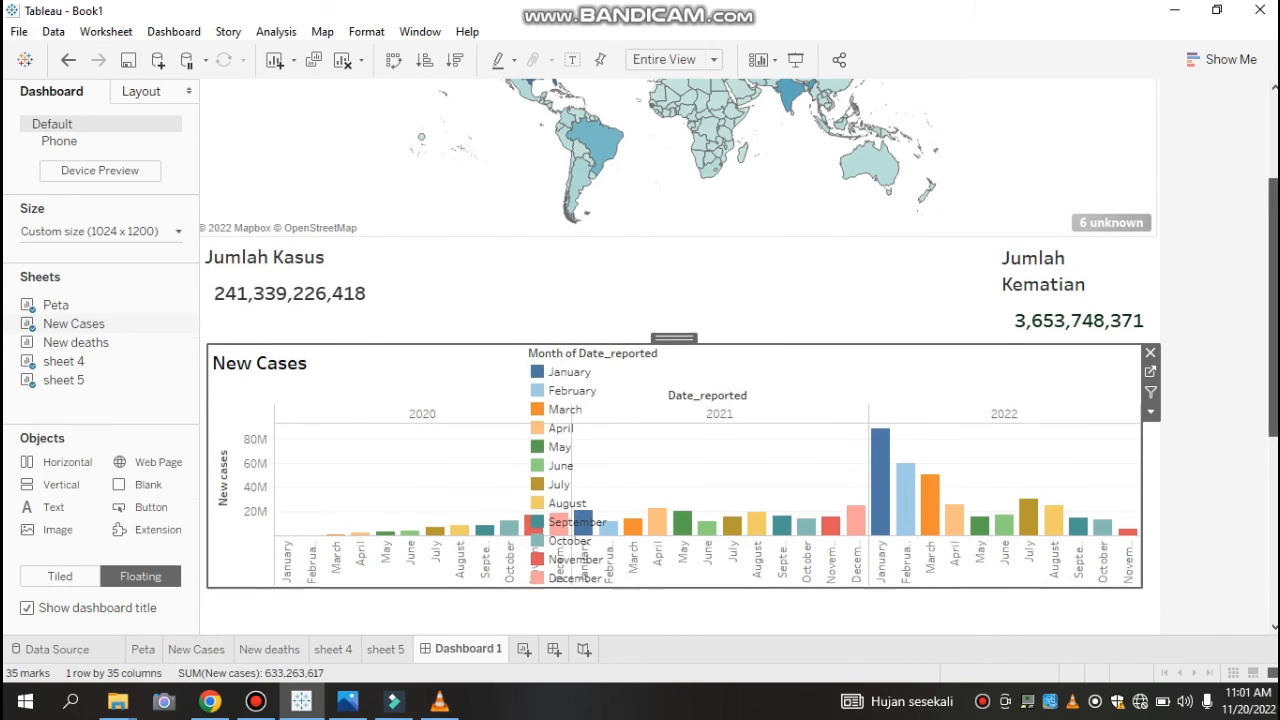
Step: Exclude April from the New Cases chart and remove the Month of Date_reported legend covering it
scroll(690, 390, "down", 2)
left_click(556, 354)
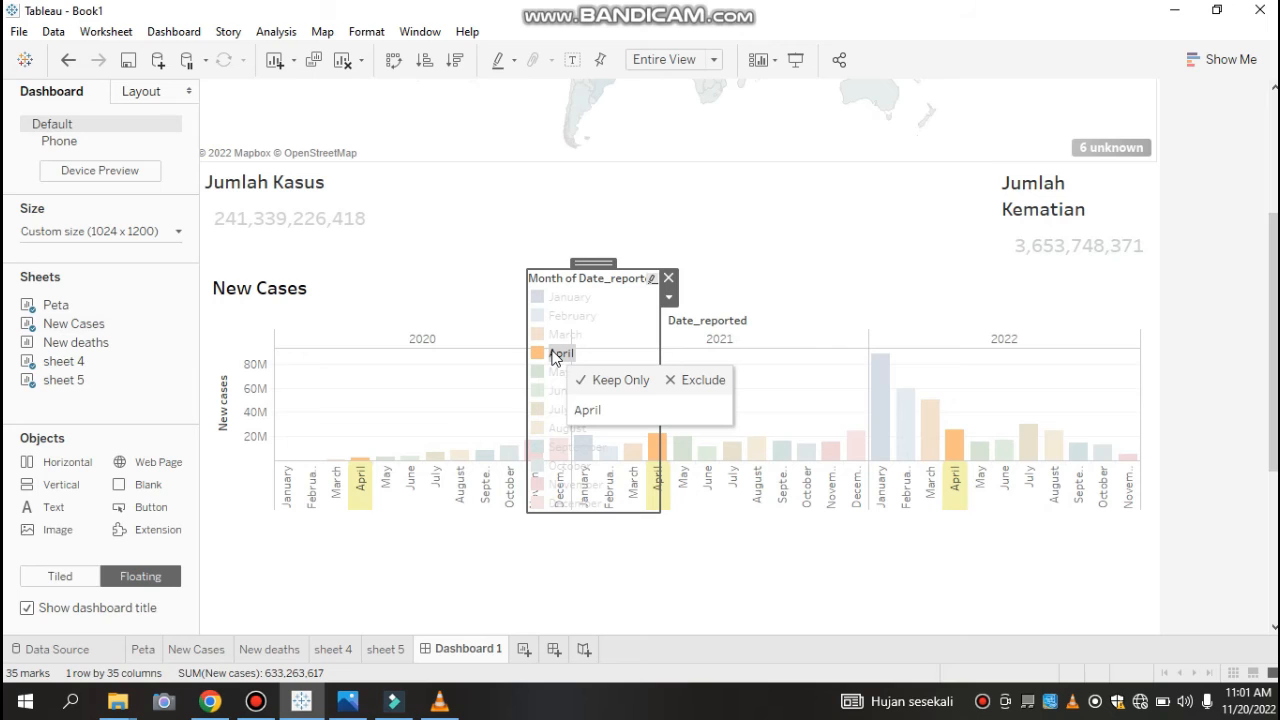
left_click(680, 384)
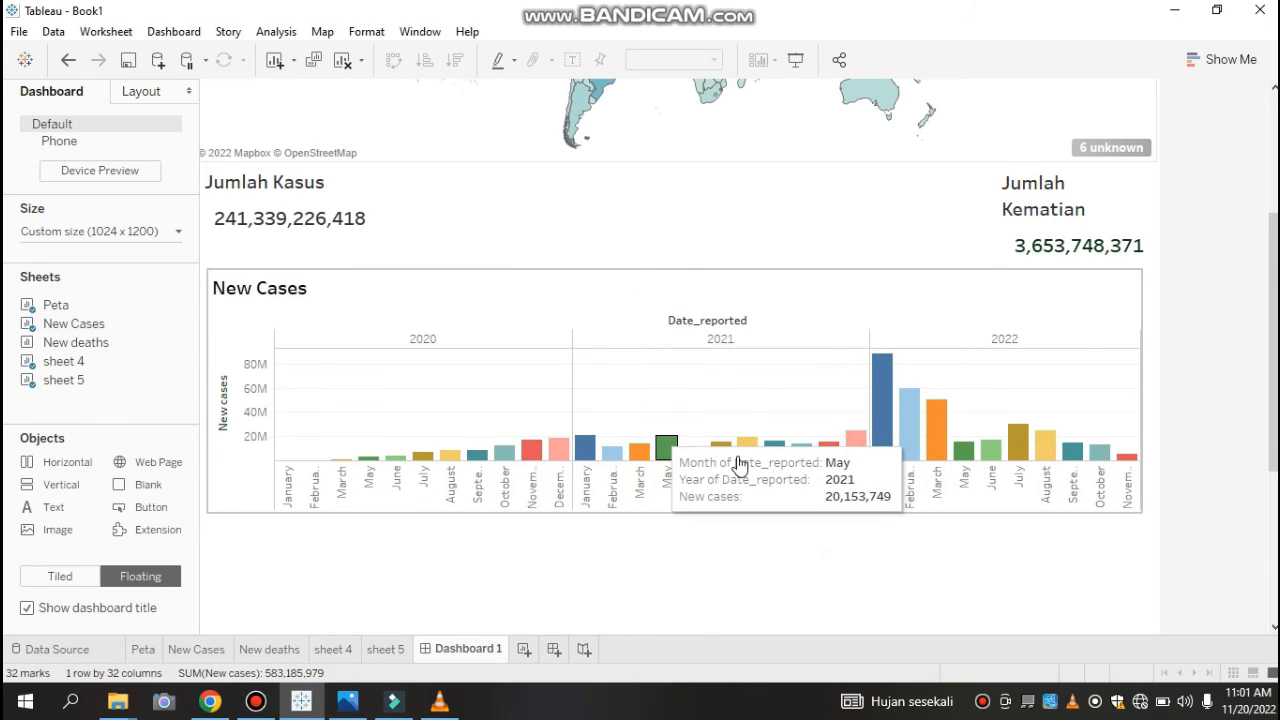
left_click(1018, 485)
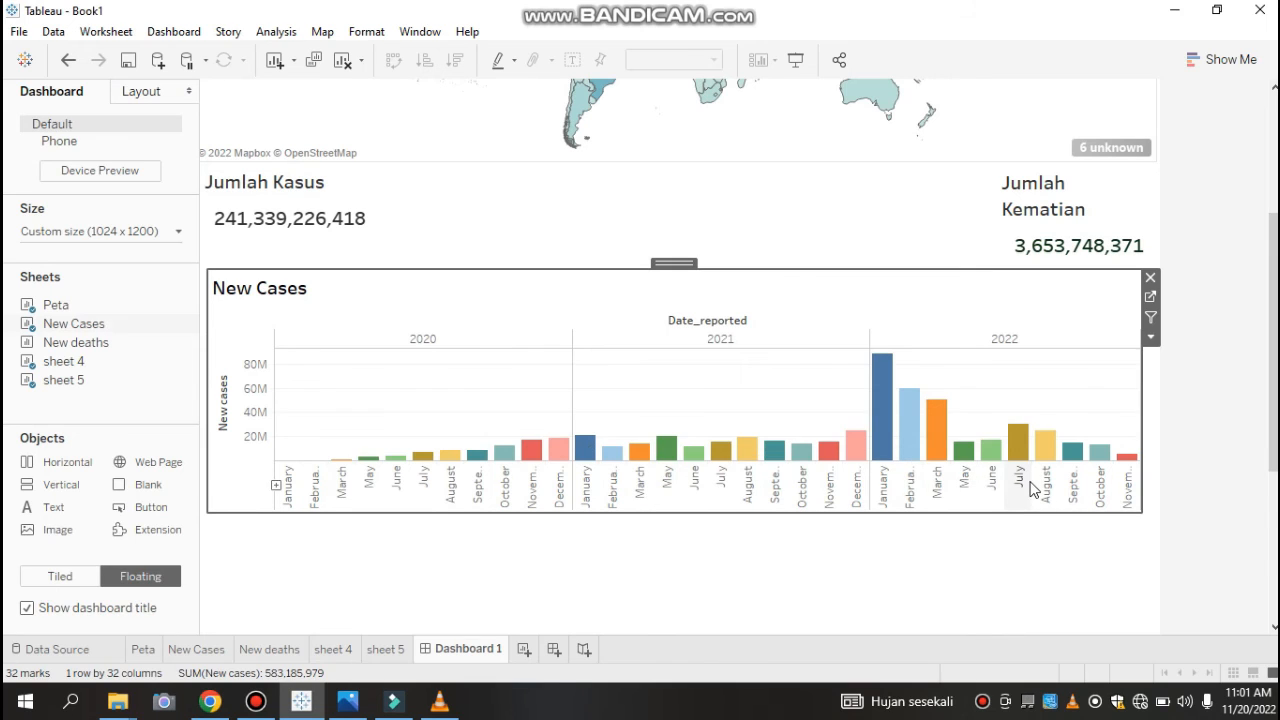
left_click(1100, 452)
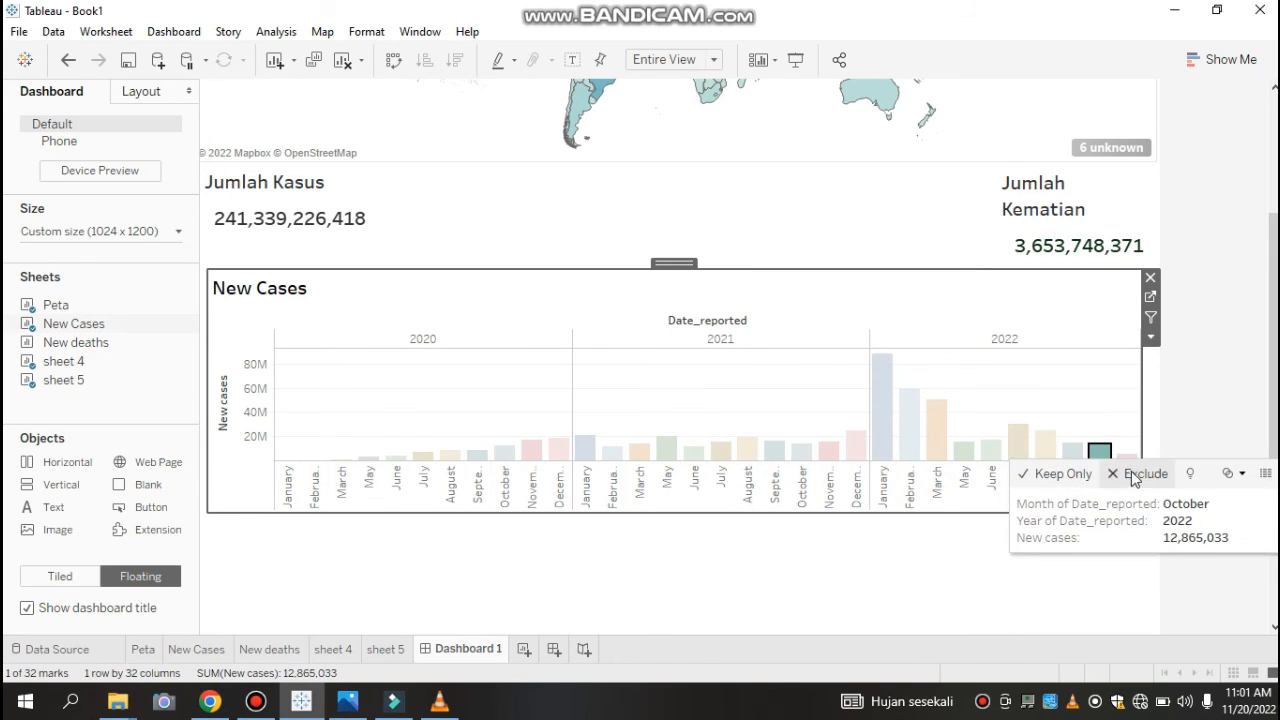
left_click(958, 564)
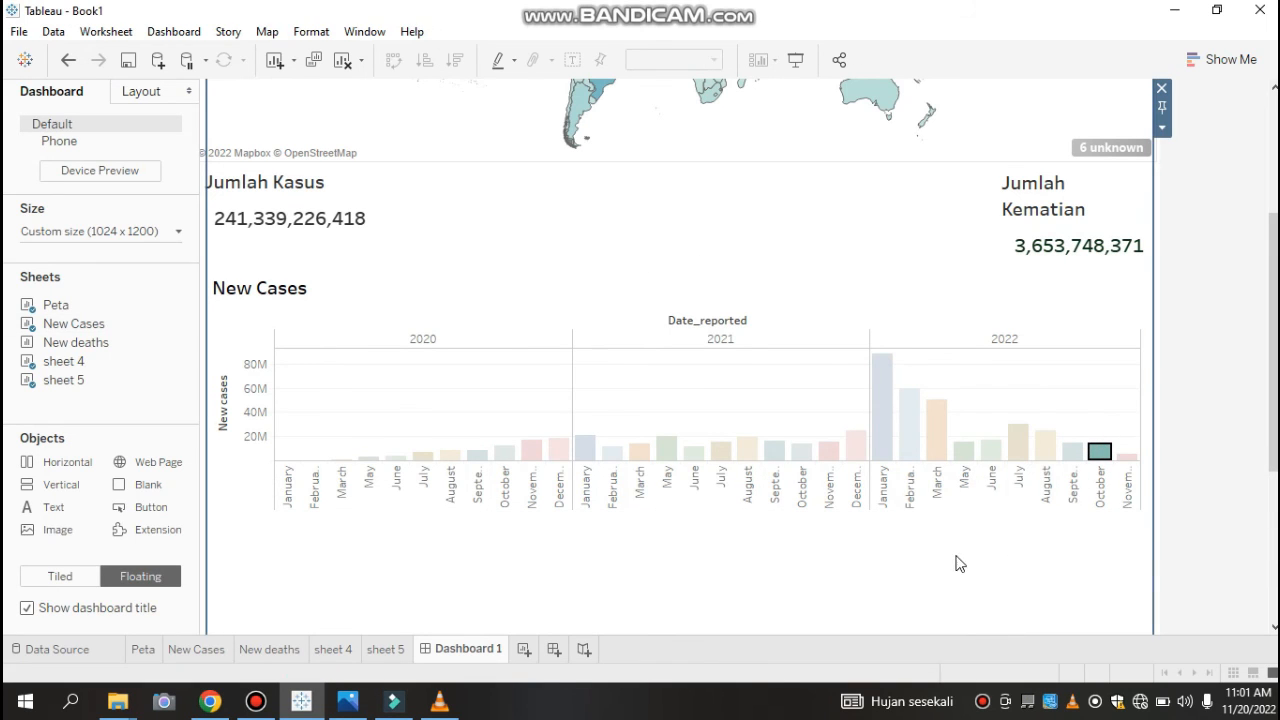
Step: Enlarge the New Cases chart downward and out to the dashboard's right edge so its month labels fit
left_click(1142, 509)
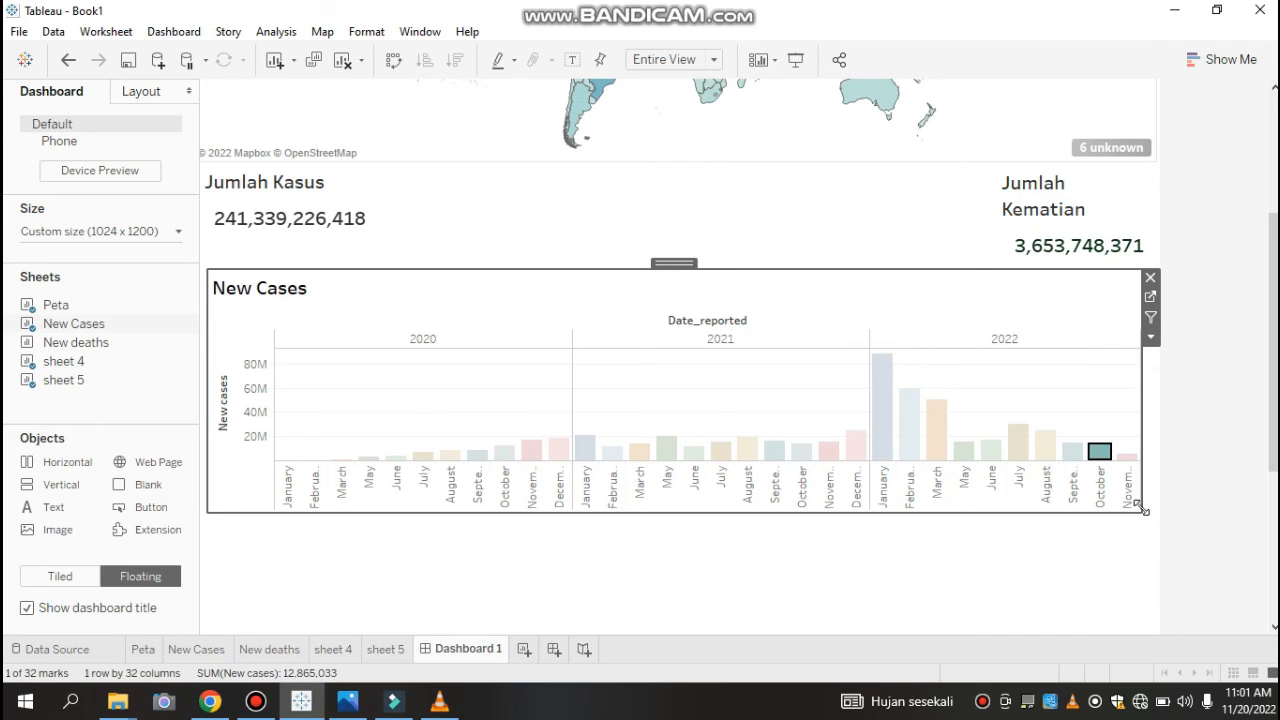
left_click_drag(1142, 509, 1153, 576)
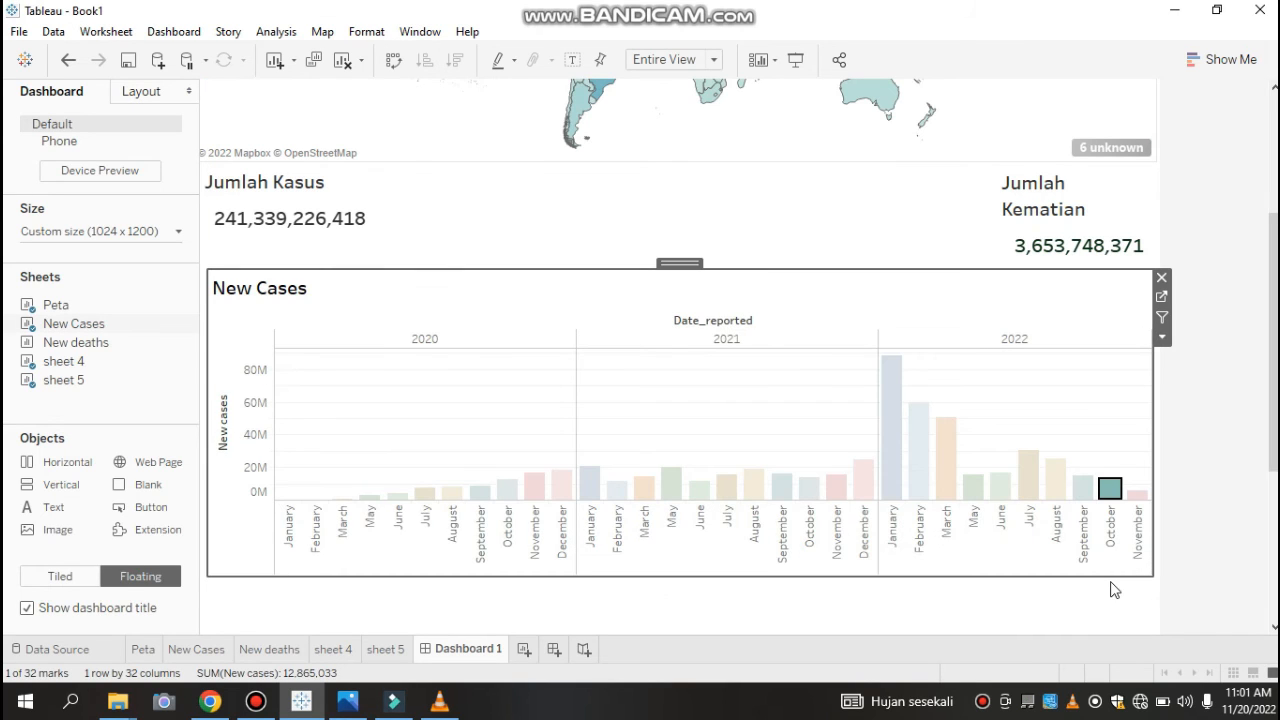
left_click(1068, 612)
Step: Place the New deaths sheet as a floating object below the New Cases chart and remove its Month of Date_reported legend
scroll(1273, 420, "down", 3)
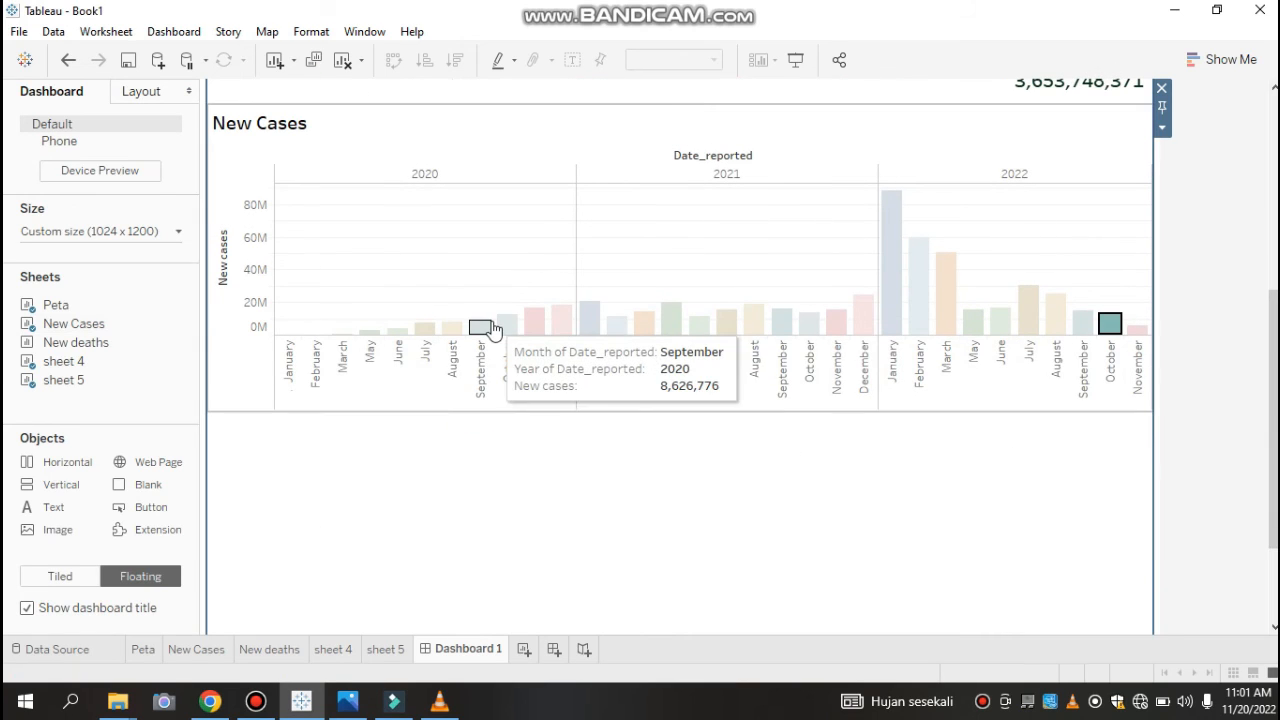
left_click(490, 328)
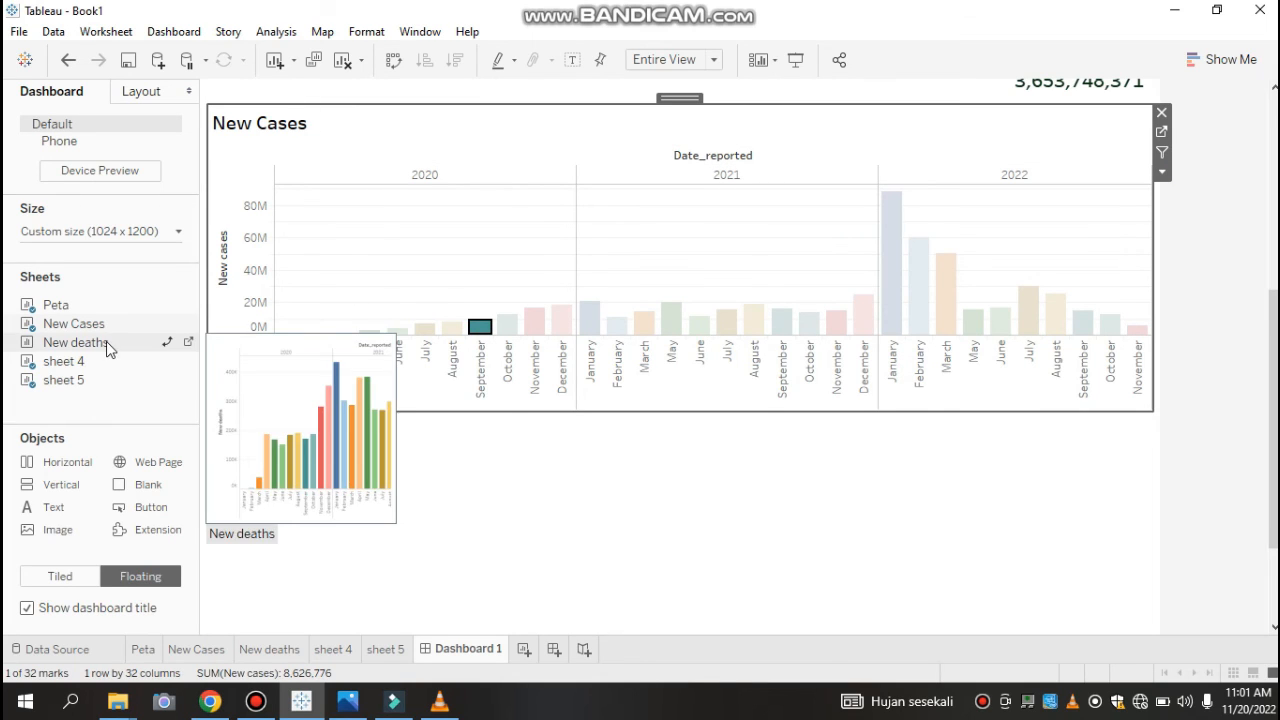
left_click_drag(100, 361, 224, 458)
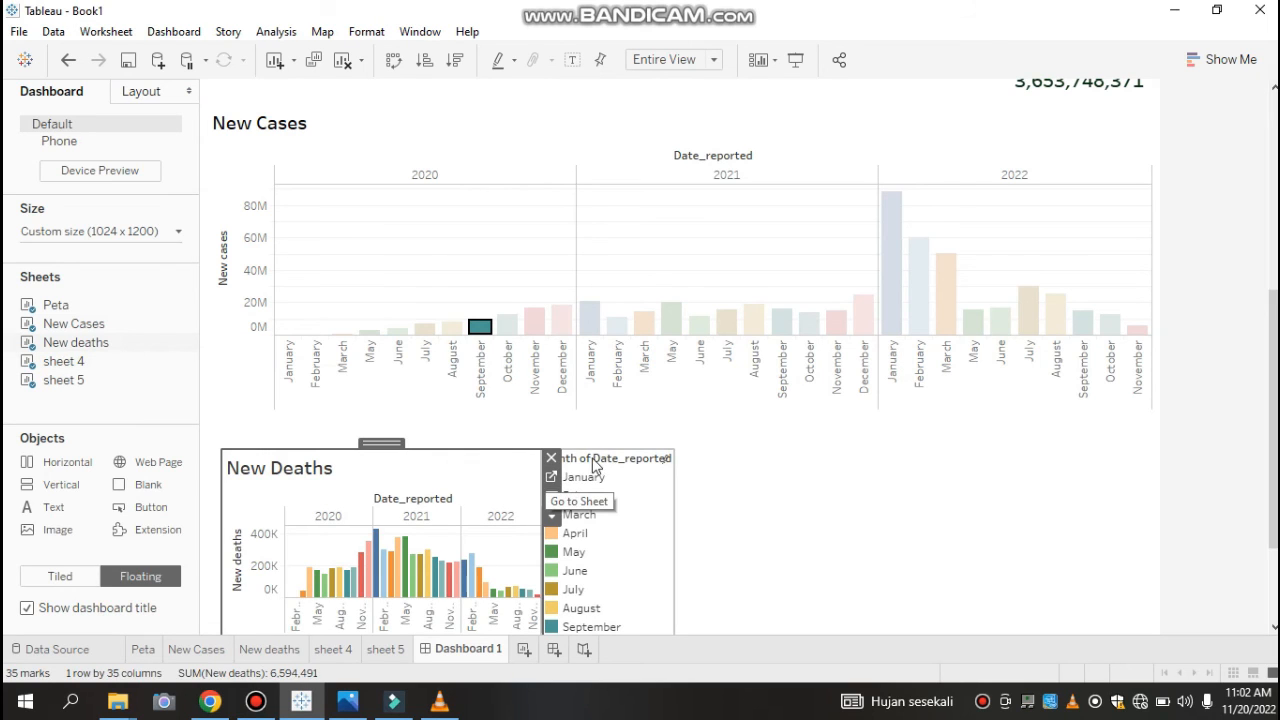
left_click(676, 478)
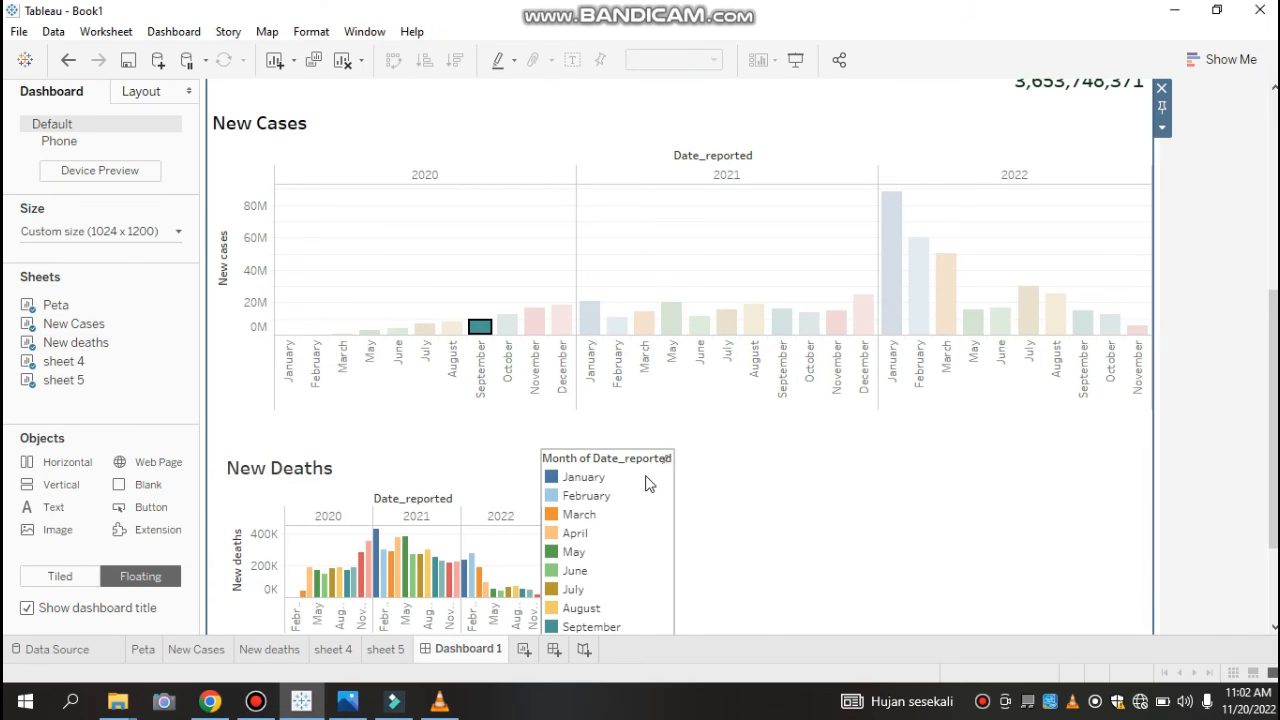
right_click(672, 484)
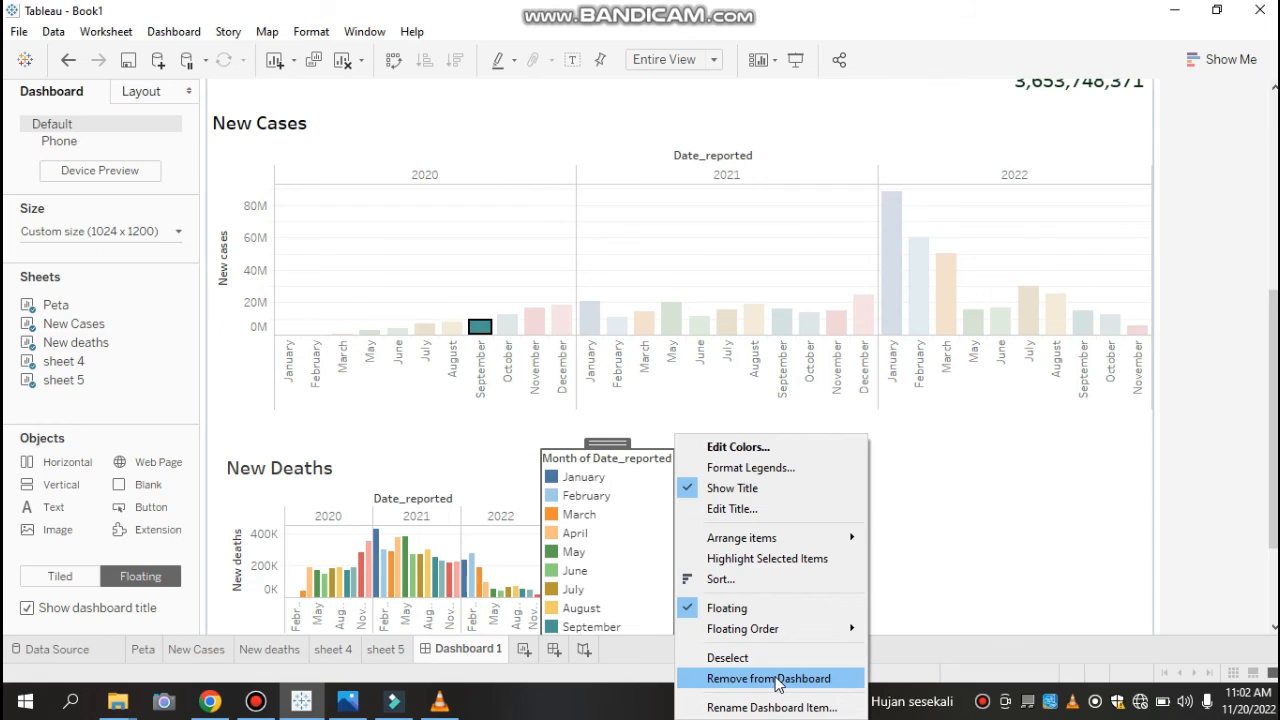
left_click(776, 679)
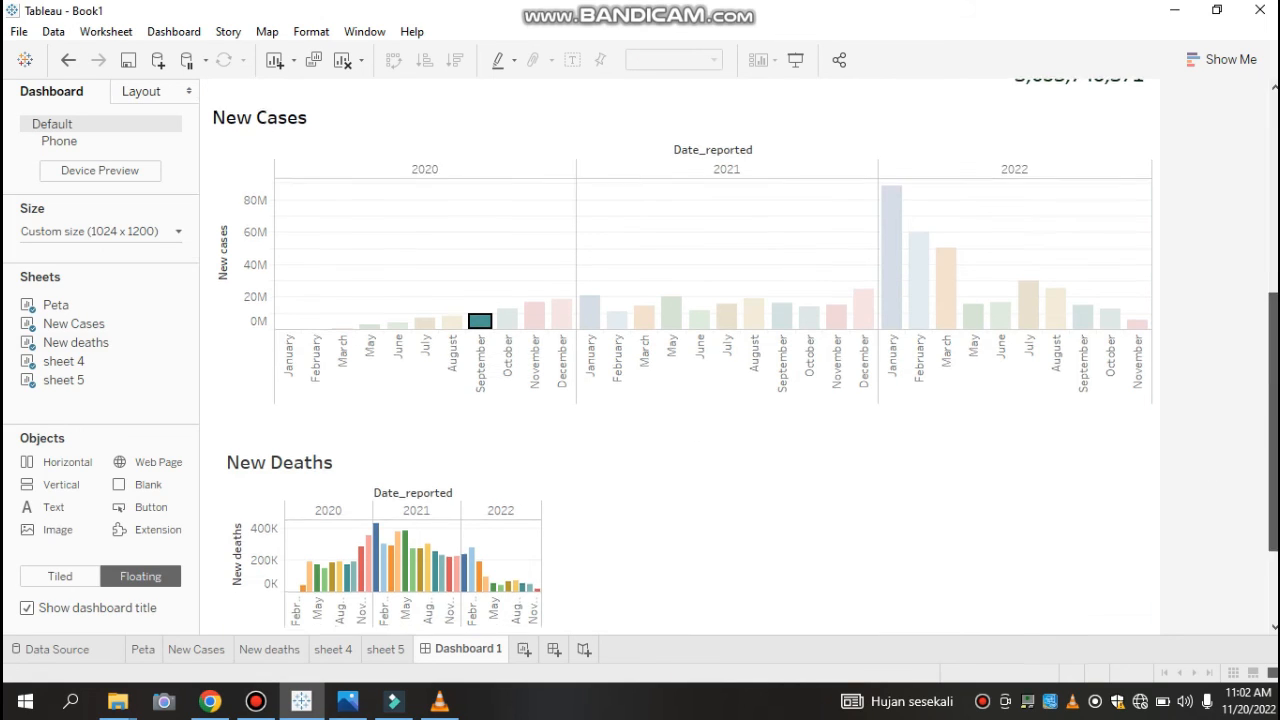
Step: Stretch the New Deaths chart across the dashboard's width and make it taller
scroll(620, 459, "down", 3)
left_click(512, 422)
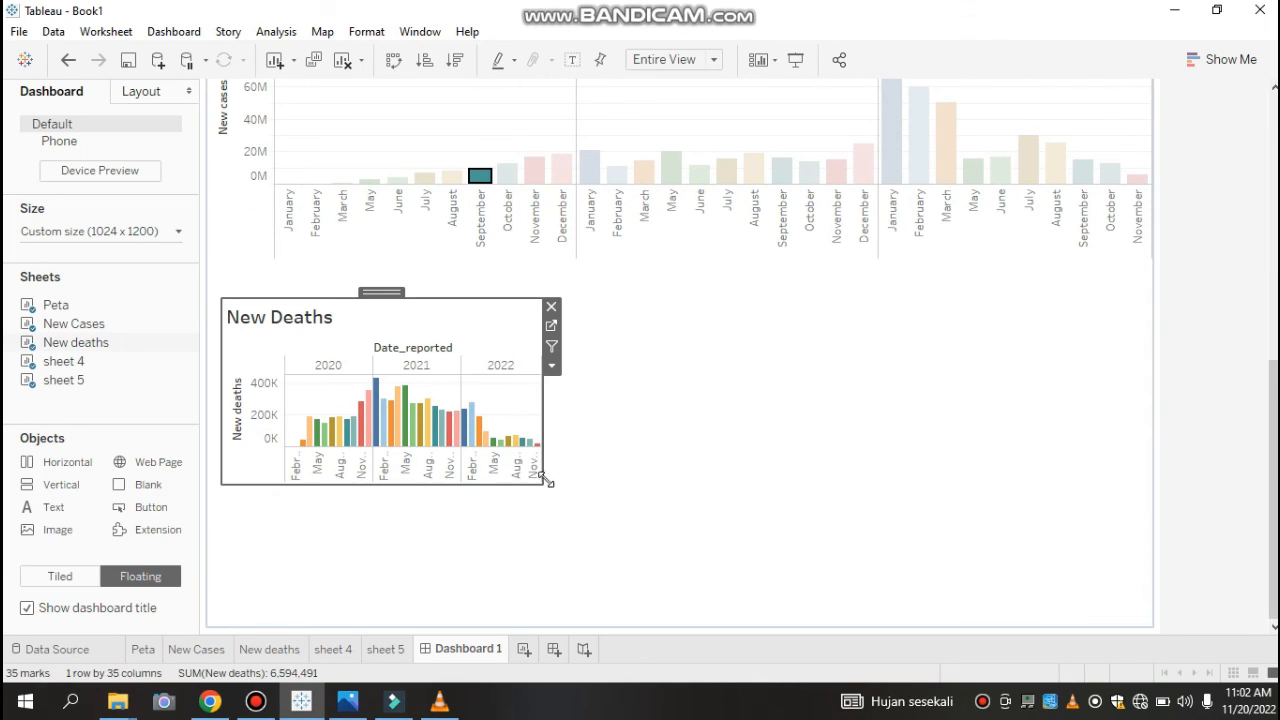
left_click_drag(544, 489, 1146, 587)
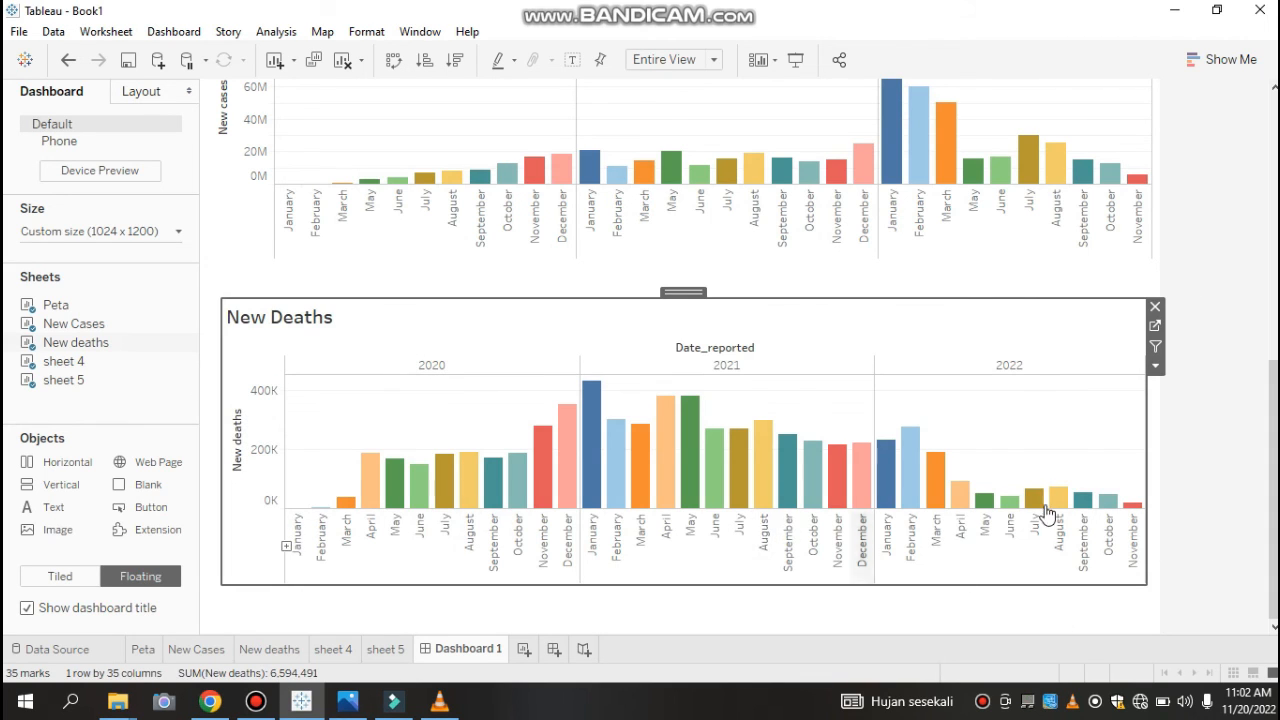
Step: Shift the Cumulative cases legend slightly left and down so it sits within the map's upper-right corner
left_click_drag(1274, 425, 1275, 141)
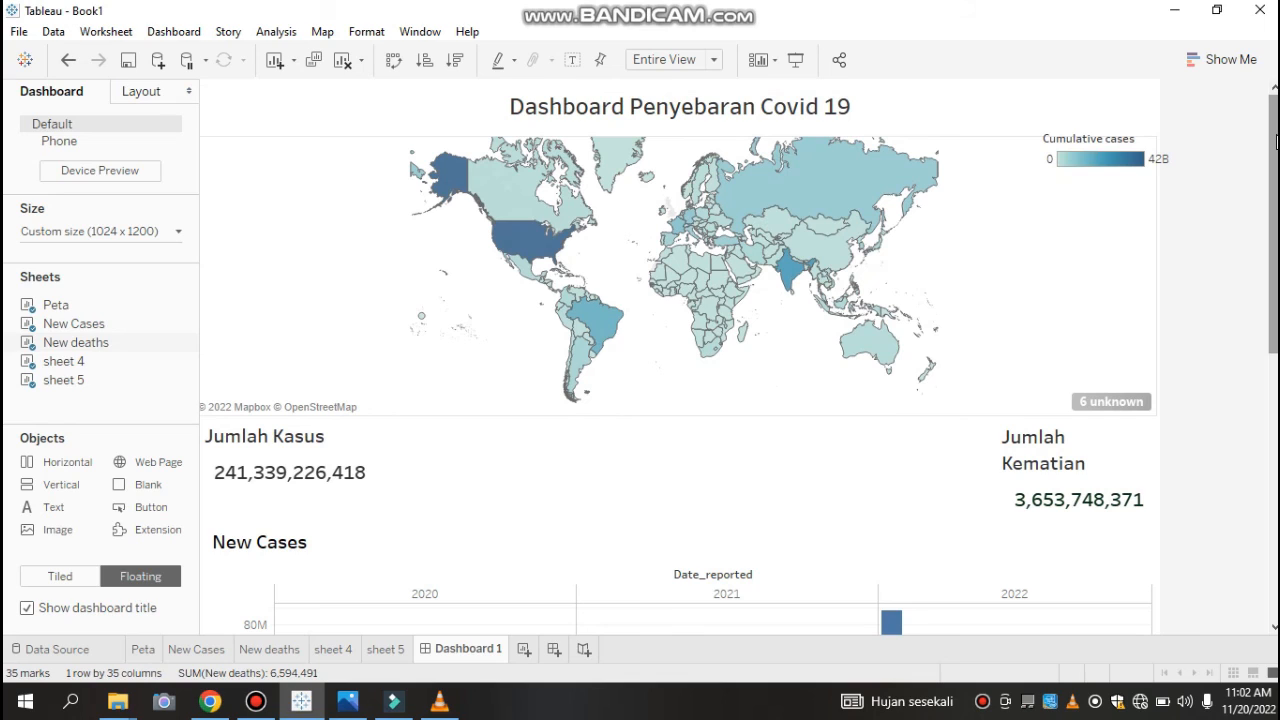
left_click(1088, 138)
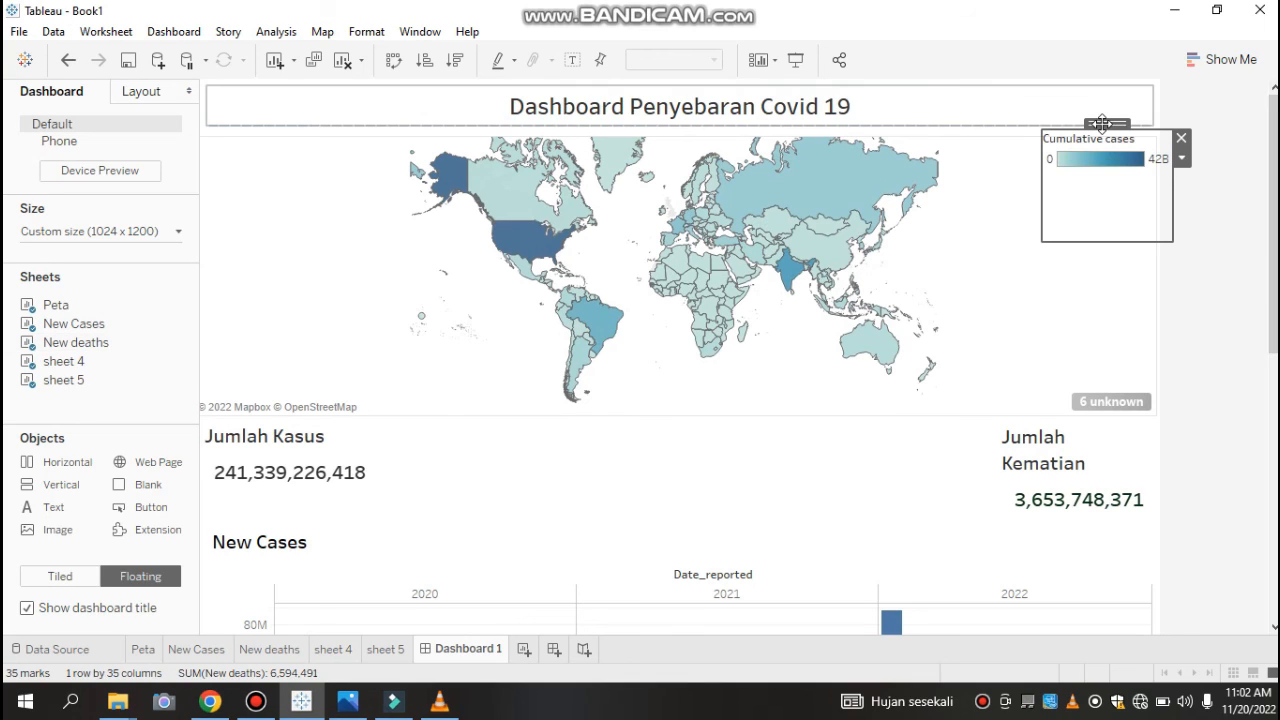
left_click_drag(1097, 113, 1030, 117)
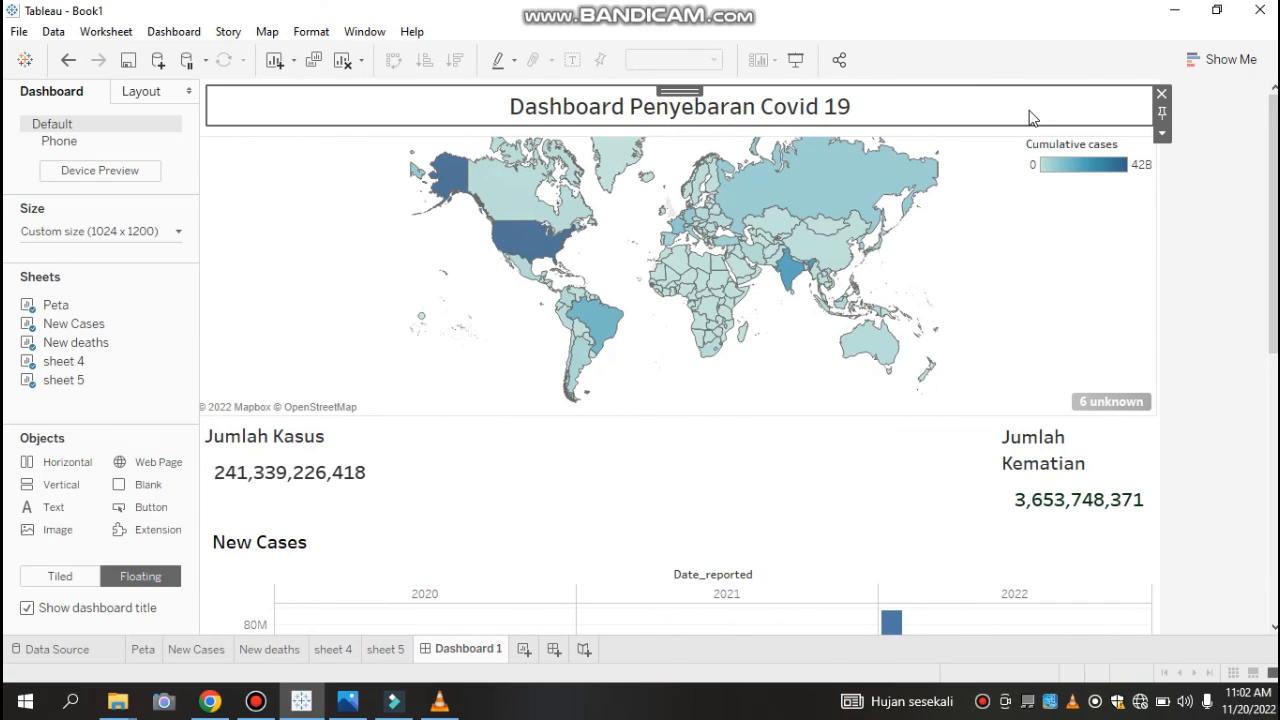
scroll(1100, 280, "down", 3)
scroll(1100, 280, "up", 1)
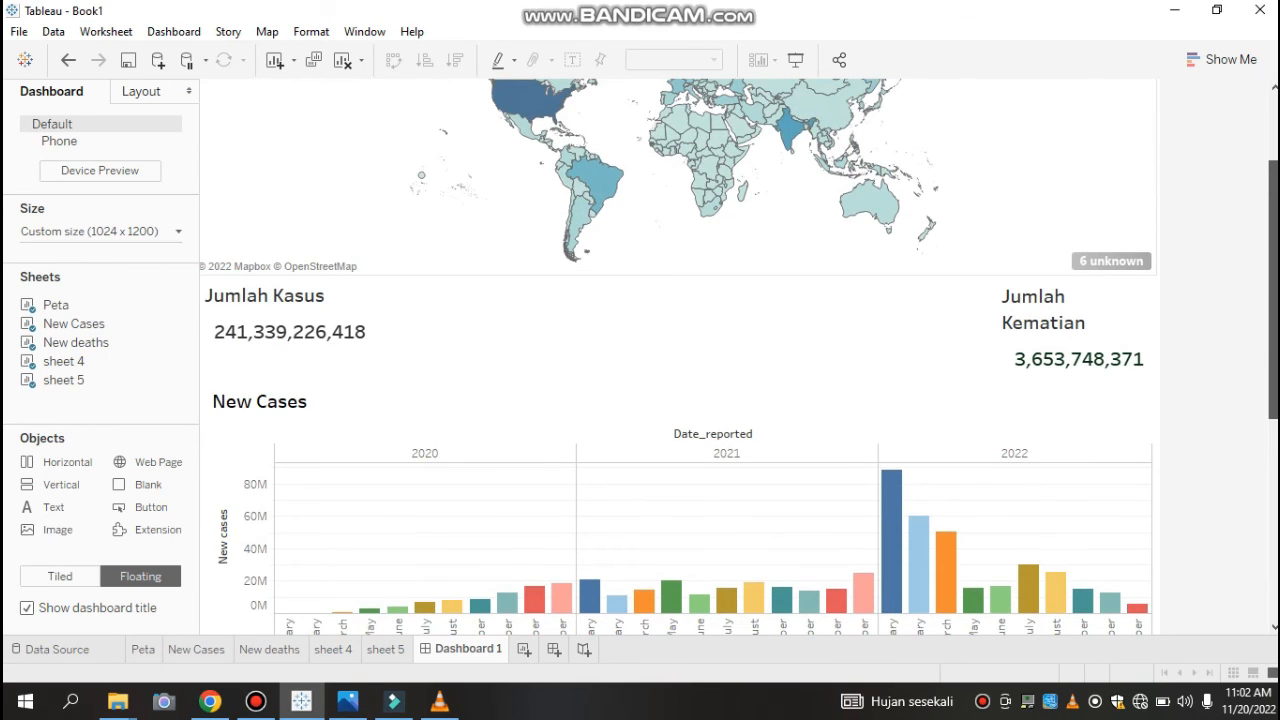
scroll(680, 360, "up", 2)
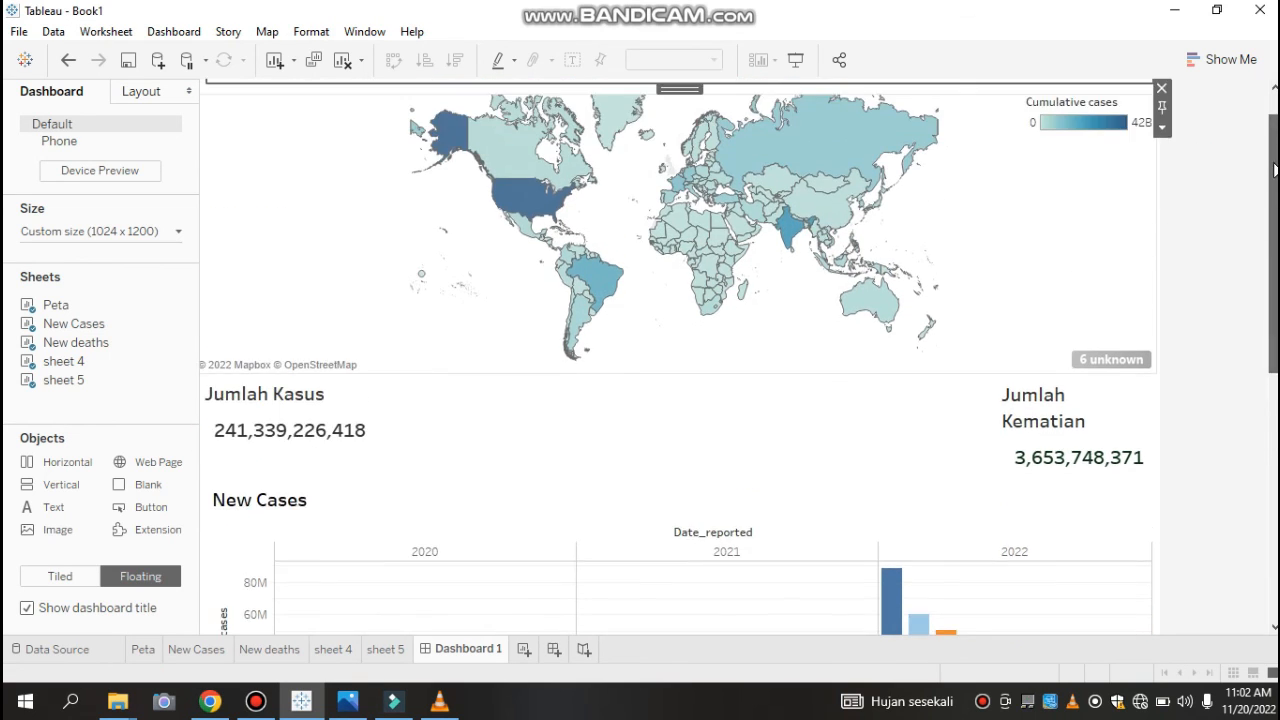
Step: Add a dashboard filter action covering all sheets that runs on Select and shows all values when the selection is cleared
left_click(173, 32)
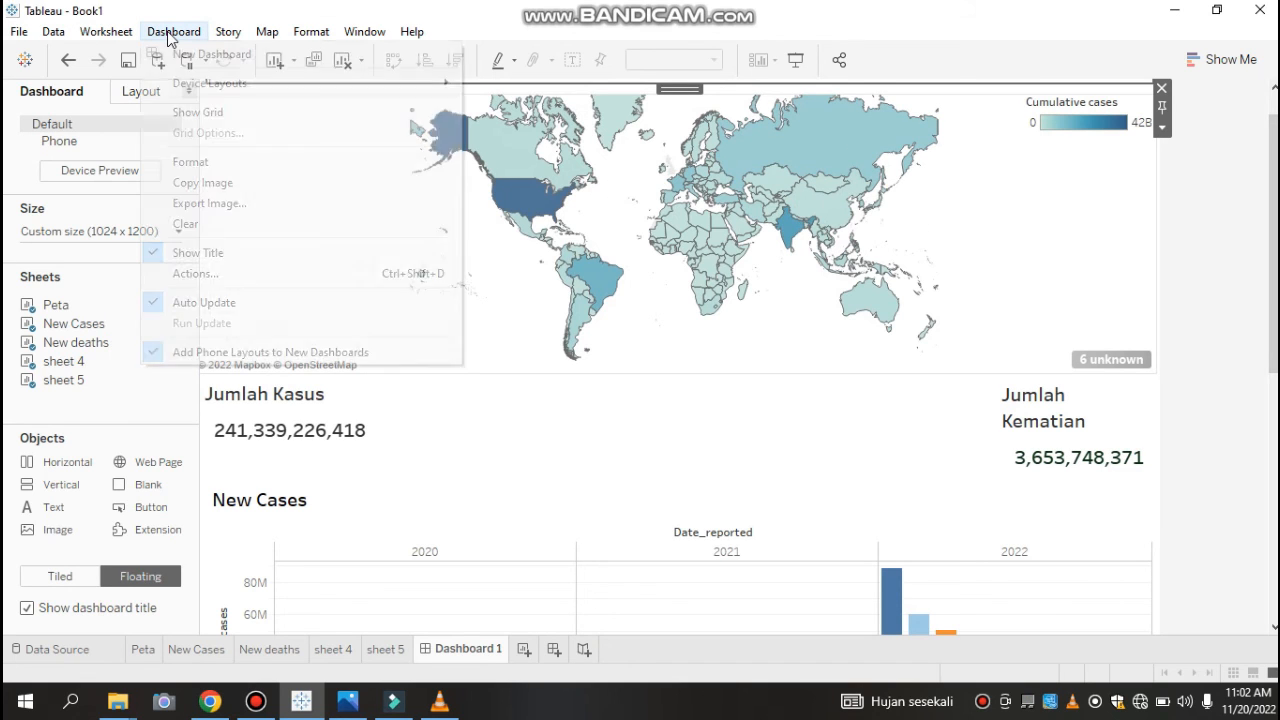
left_click(244, 271)
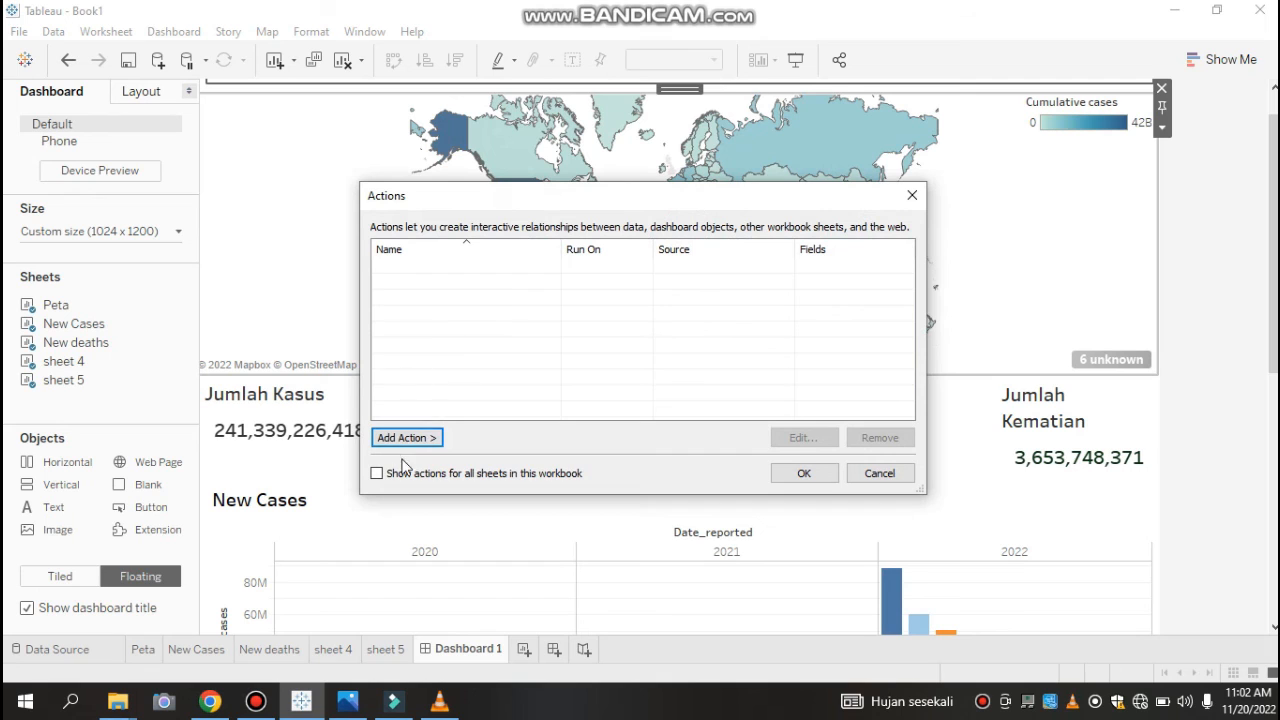
left_click(406, 440)
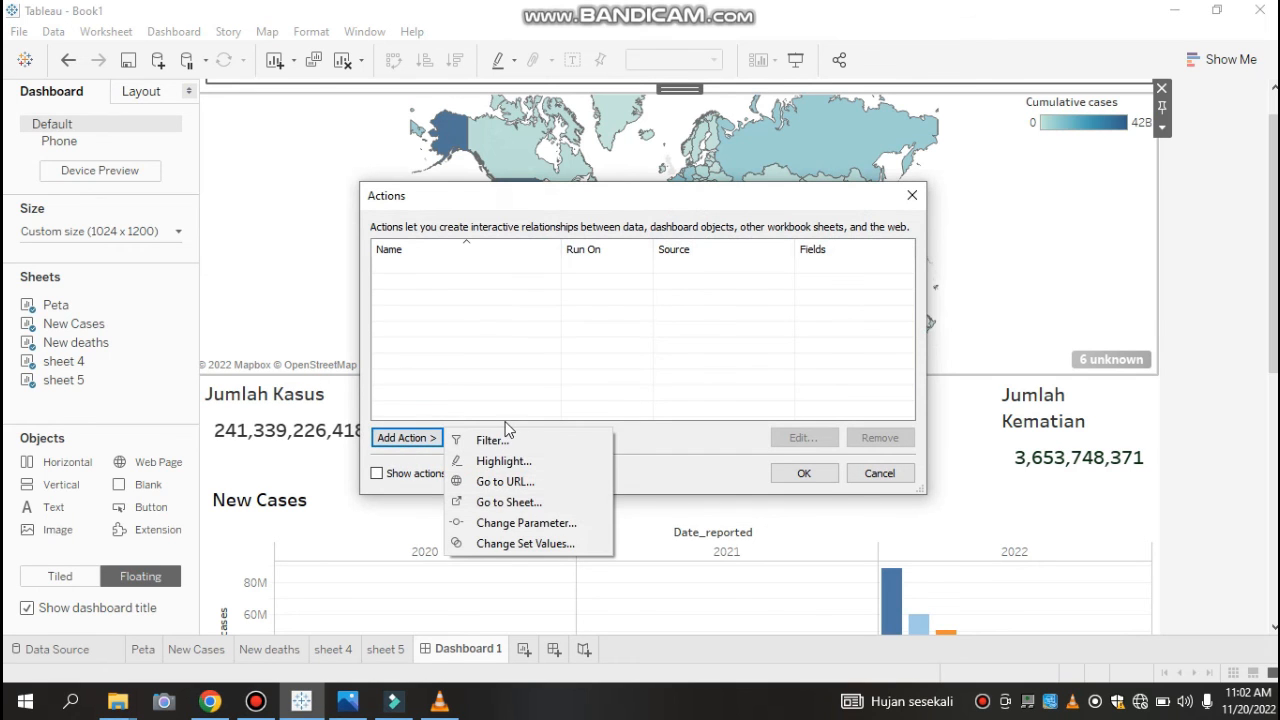
left_click(490, 440)
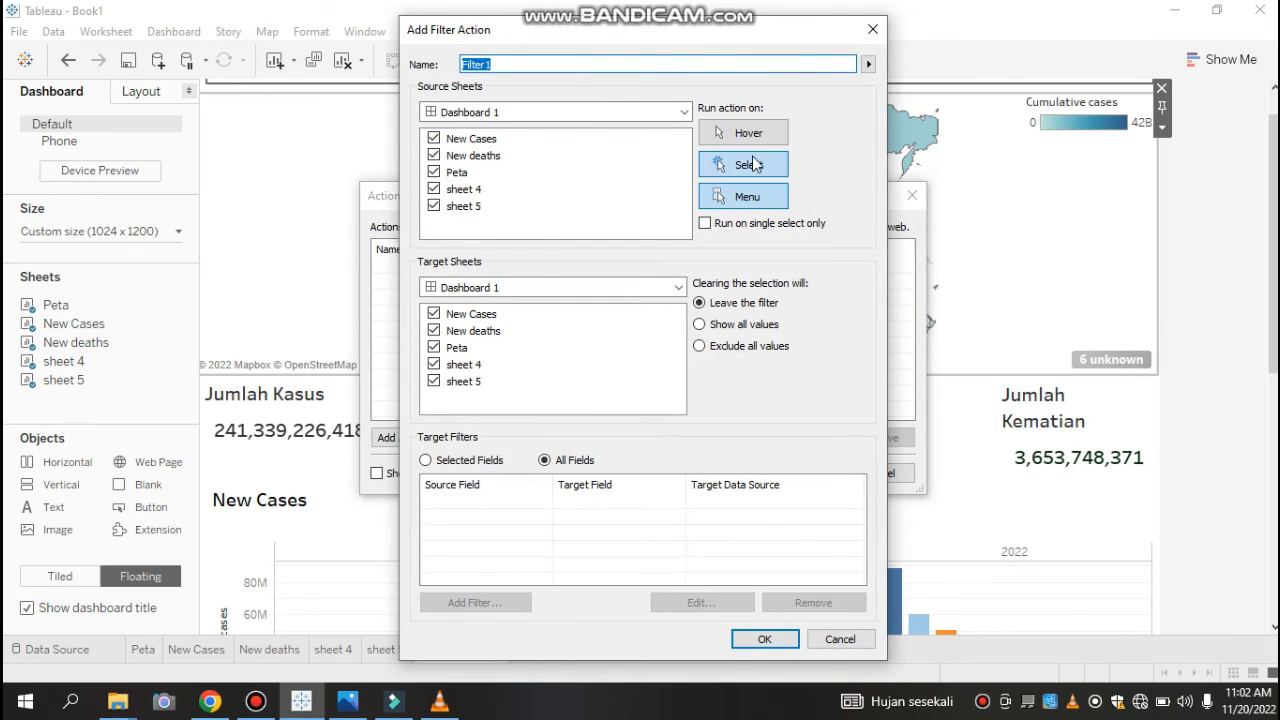
left_click(748, 165)
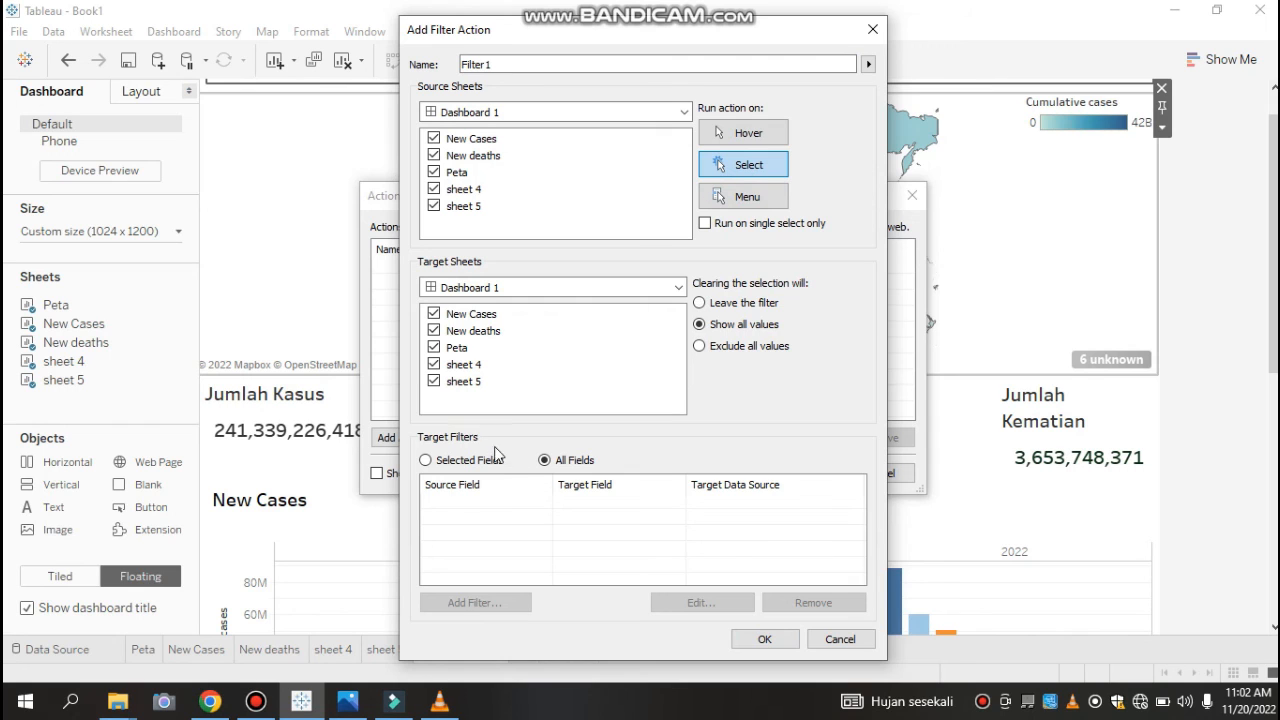
left_click(765, 639)
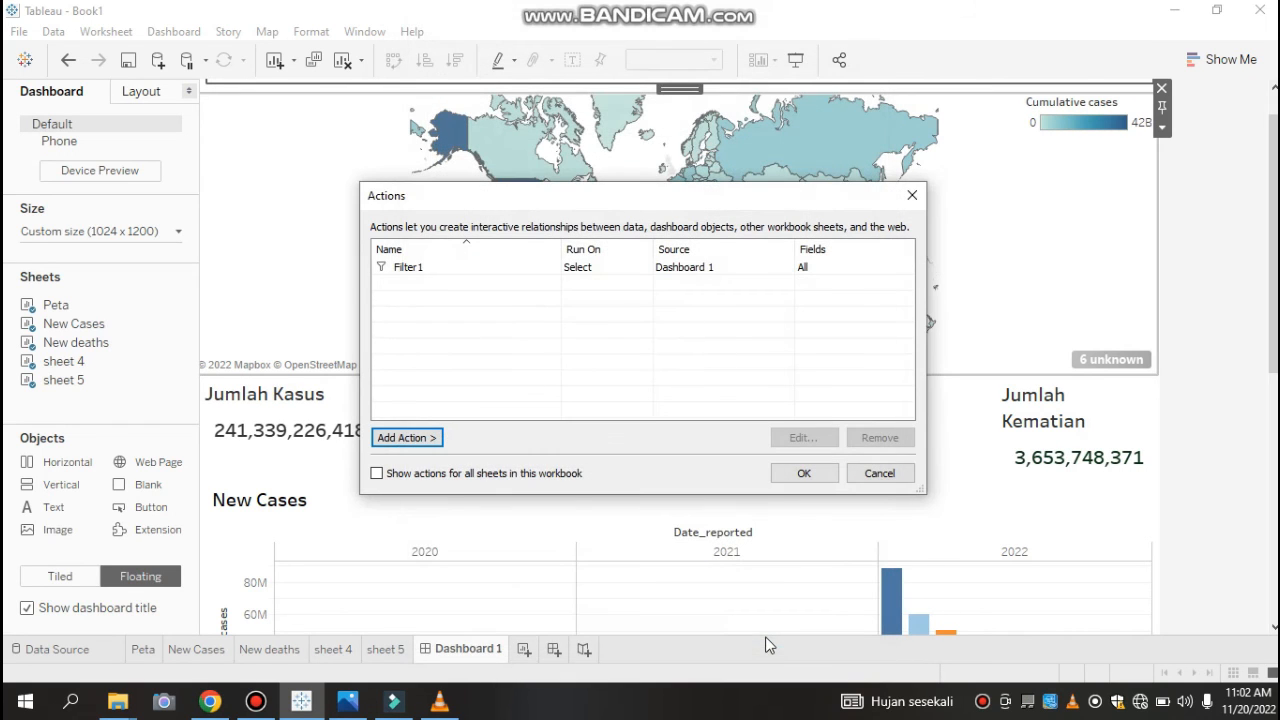
left_click(804, 475)
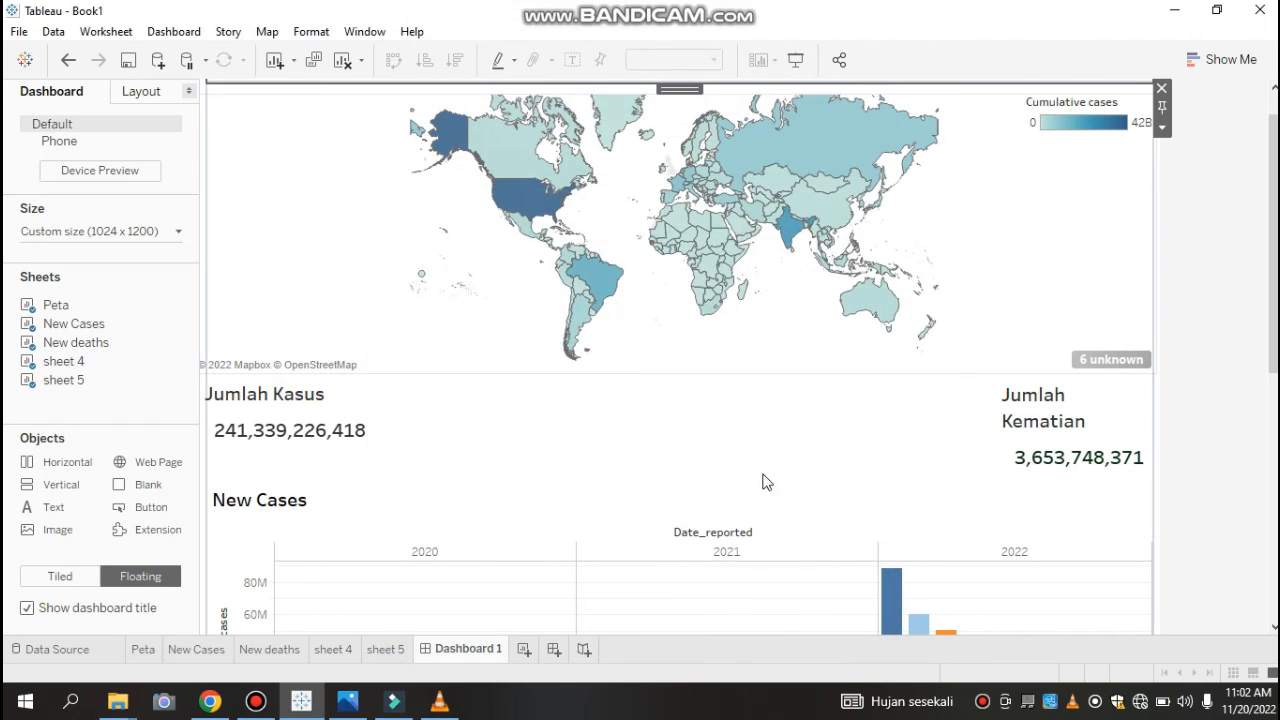
left_click(272, 700)
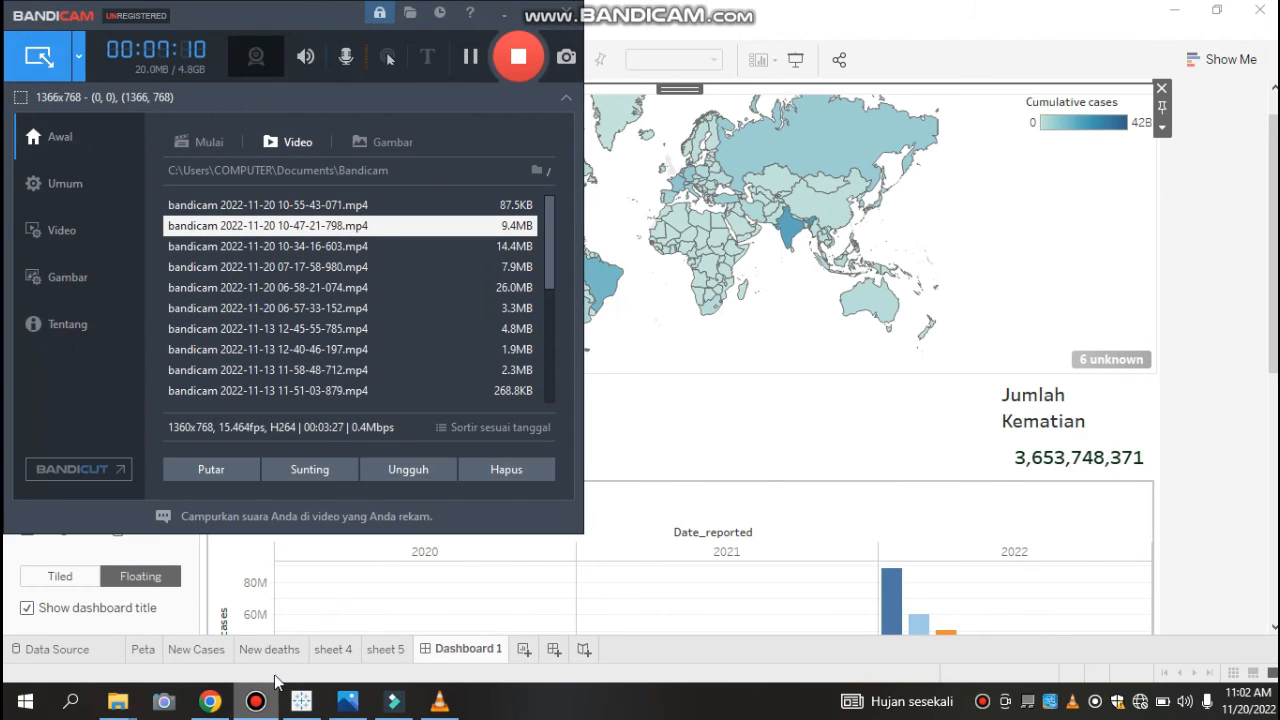
left_click(532, 24)
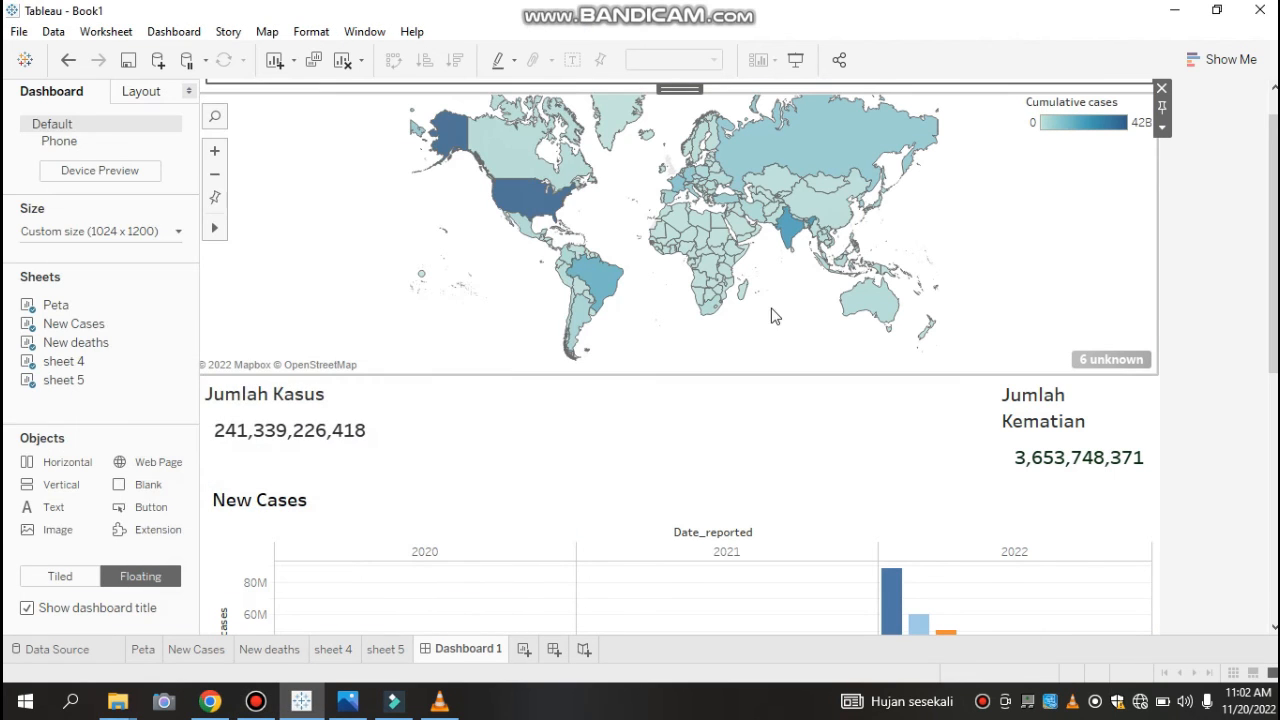
Step: Show the finished dashboard in presentation mode
mouse_move(1274, 294)
left_mouse_down()
mouse_move(1276, 510)
mouse_move(1275, 270)
left_mouse_up()
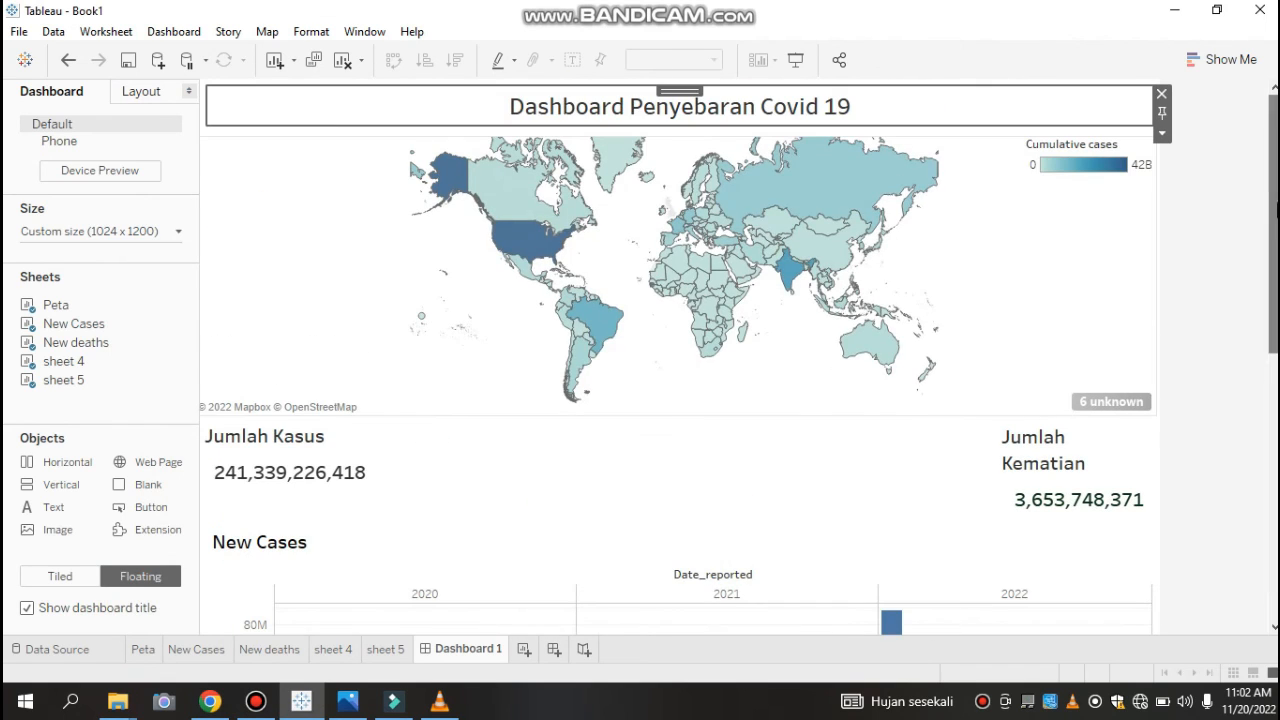
left_click(788, 61)
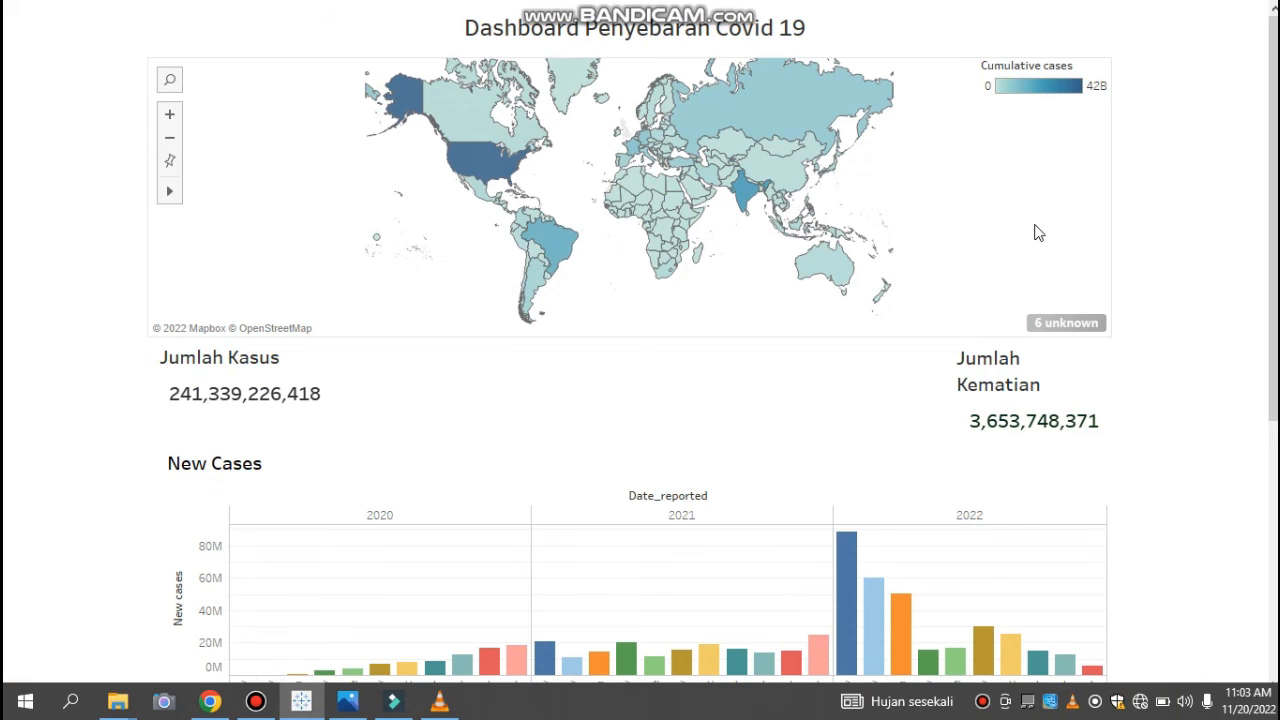
mouse_move(808, 178)
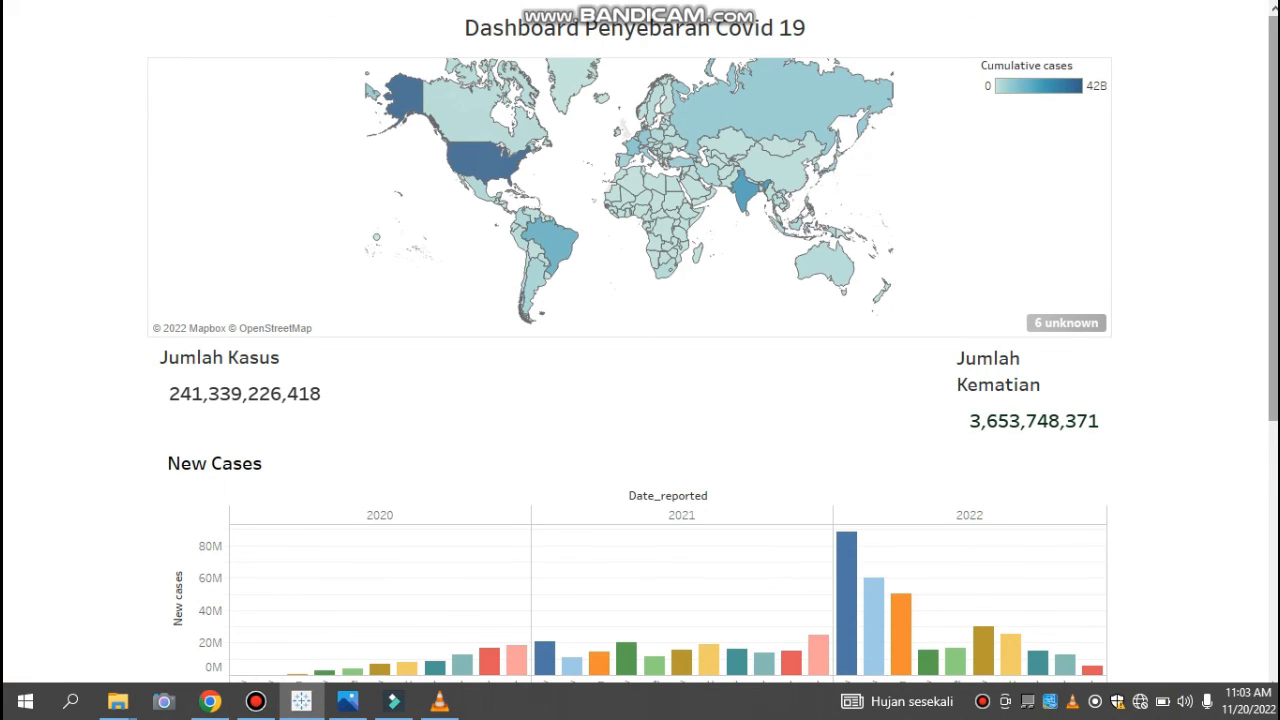
mouse_move(1273, 210)
left_mouse_down()
mouse_move(1273, 255)
mouse_move(1273, 209)
left_mouse_up()
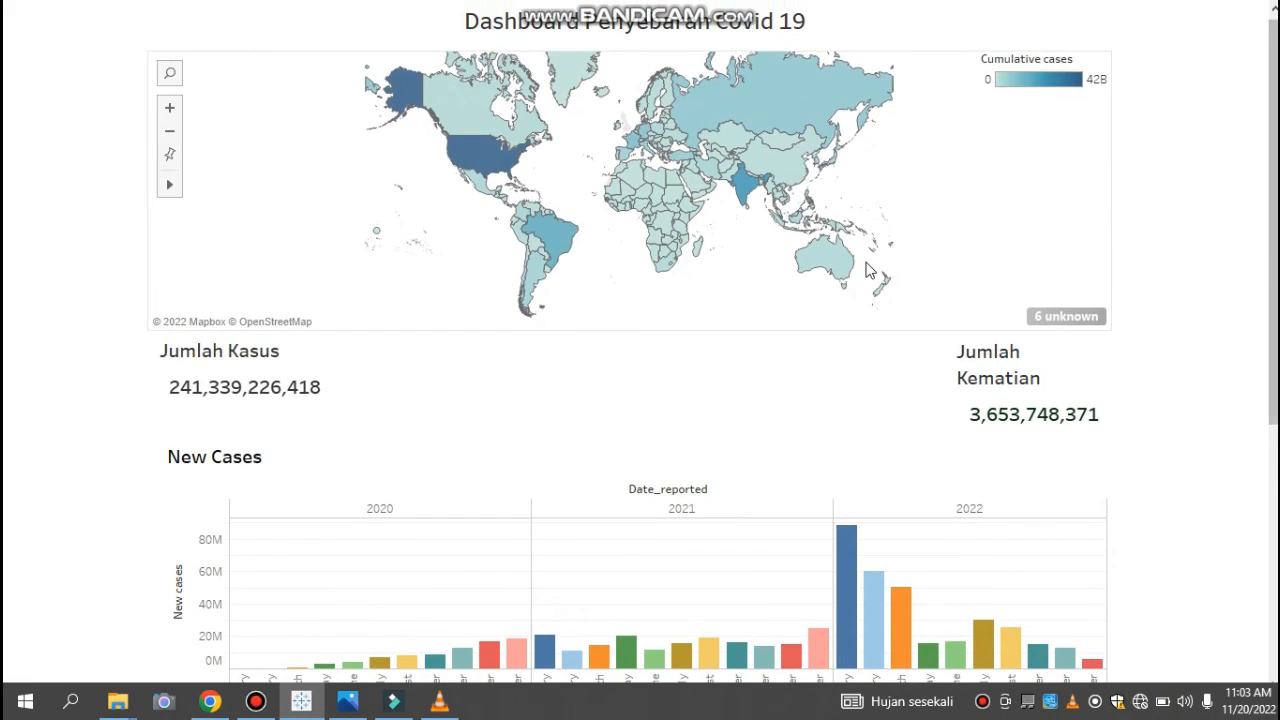
Step: Test the filter action by selecting Indonesia on the map and review the filtered figures and charts
mouse_move(798, 228)
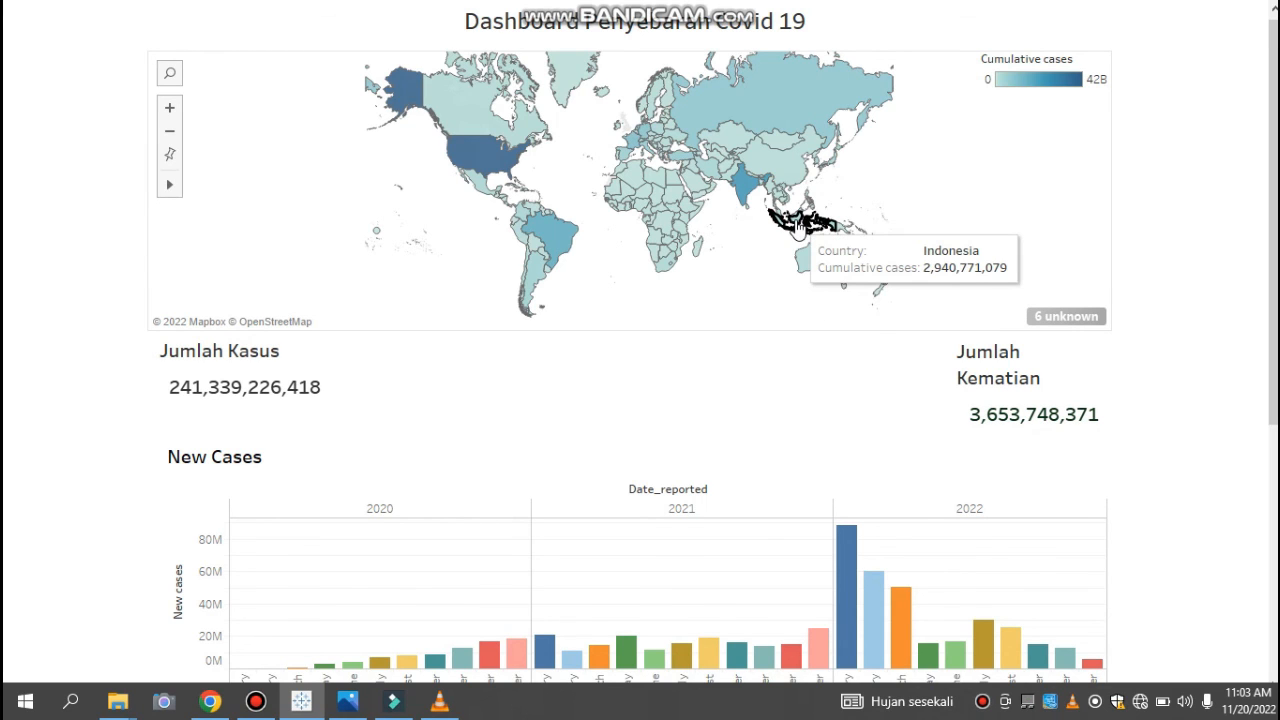
left_click(798, 226)
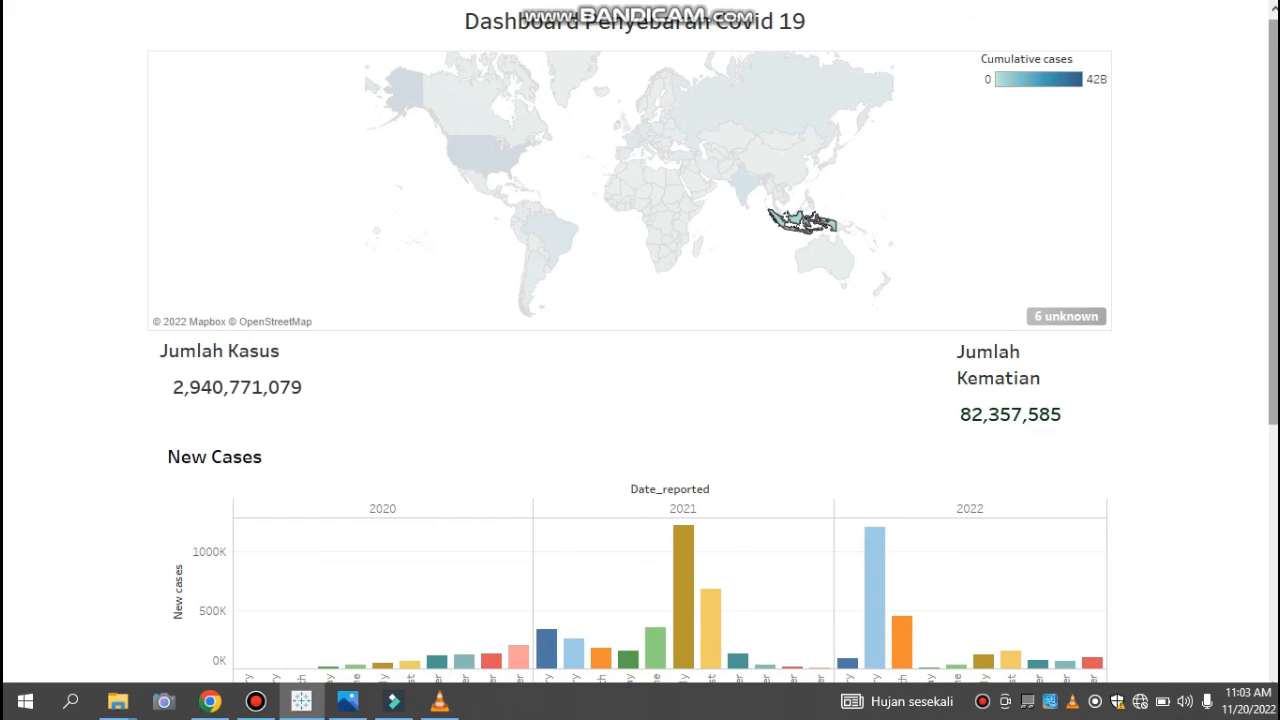
scroll(1070, 392, "down", 1)
left_click_drag(1273, 300, 1273, 236)
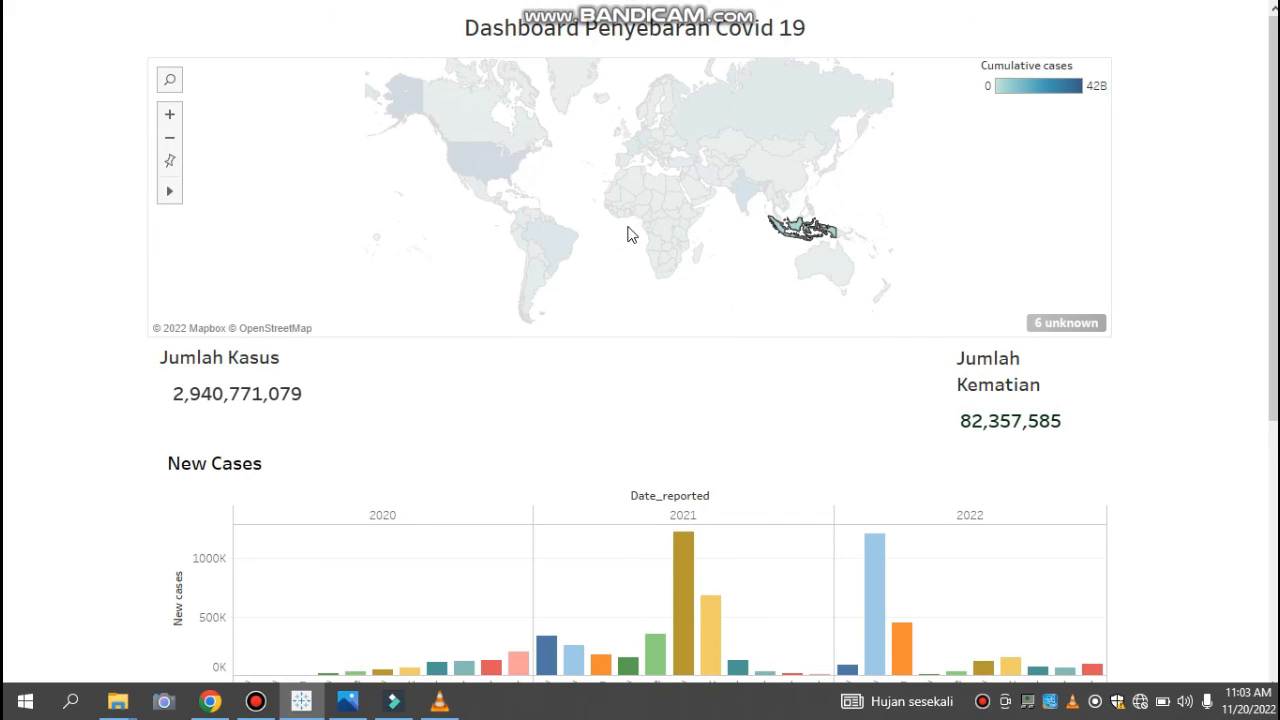
Step: Filter the dashboard by the United States on the map and look through its totals and monthly charts
left_click(493, 175)
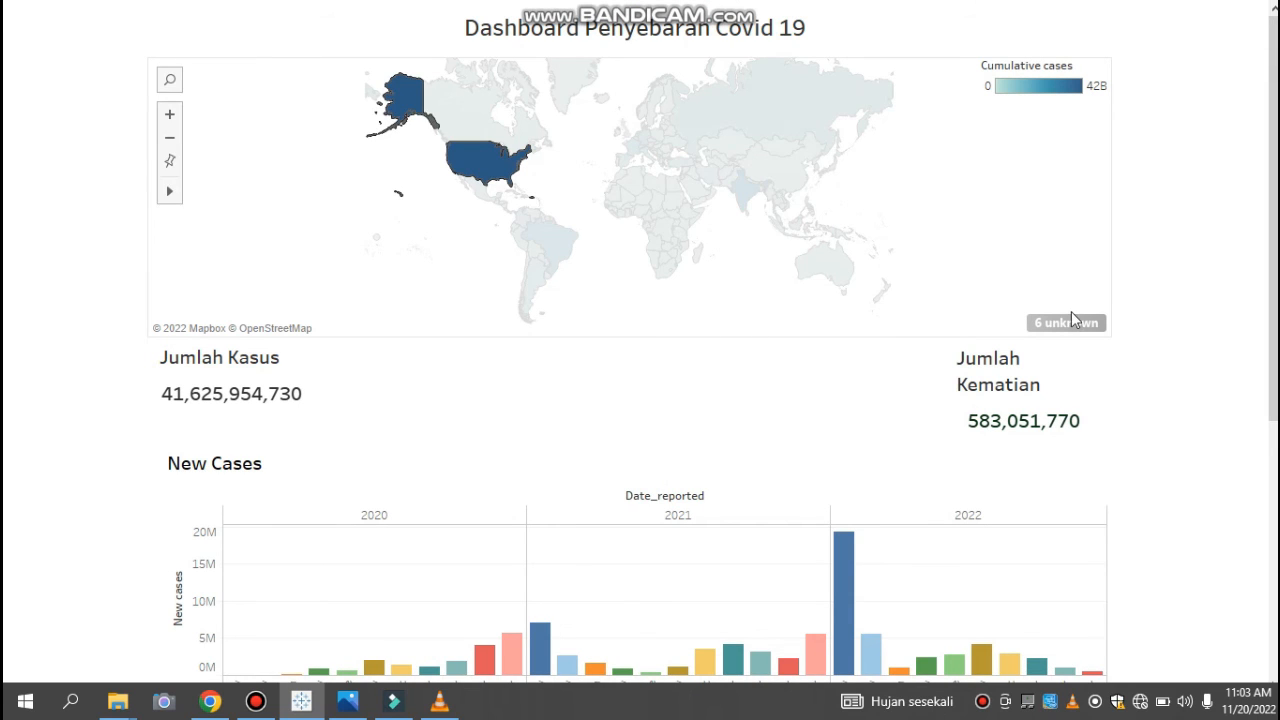
scroll(1272, 300, "down", 1)
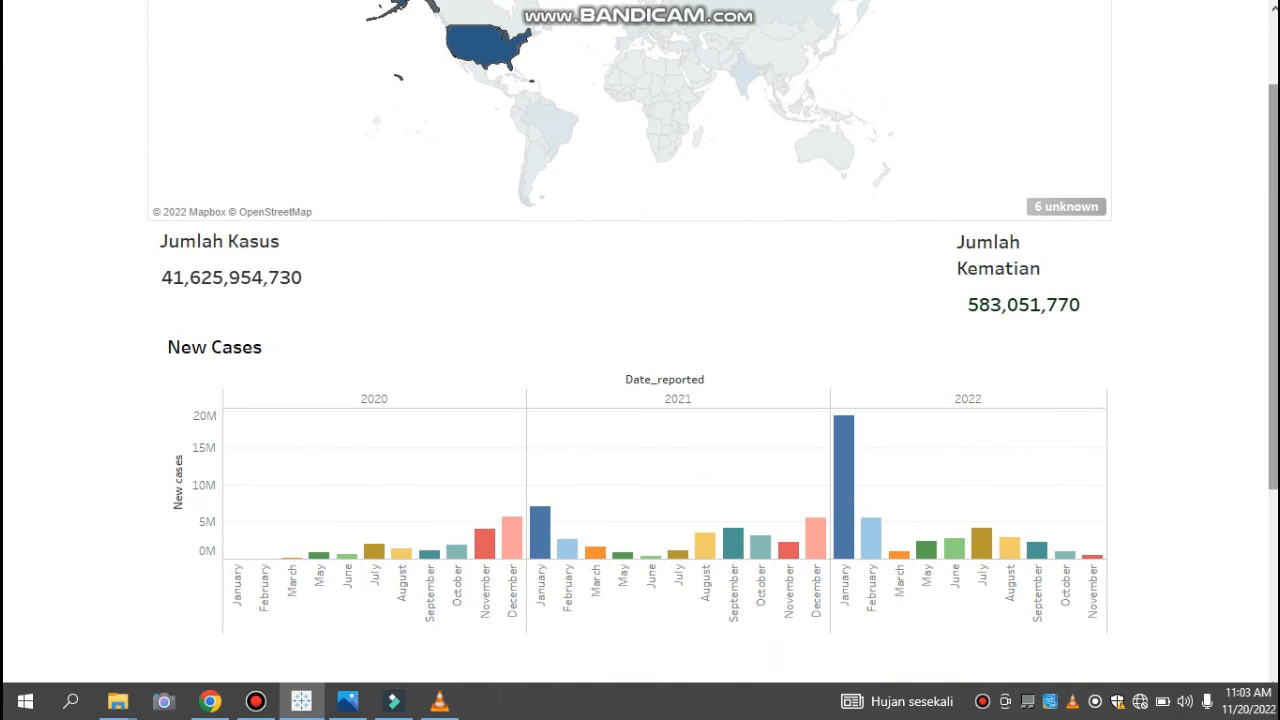
scroll(640, 340, "down", 1)
scroll(640, 340, "up", 1)
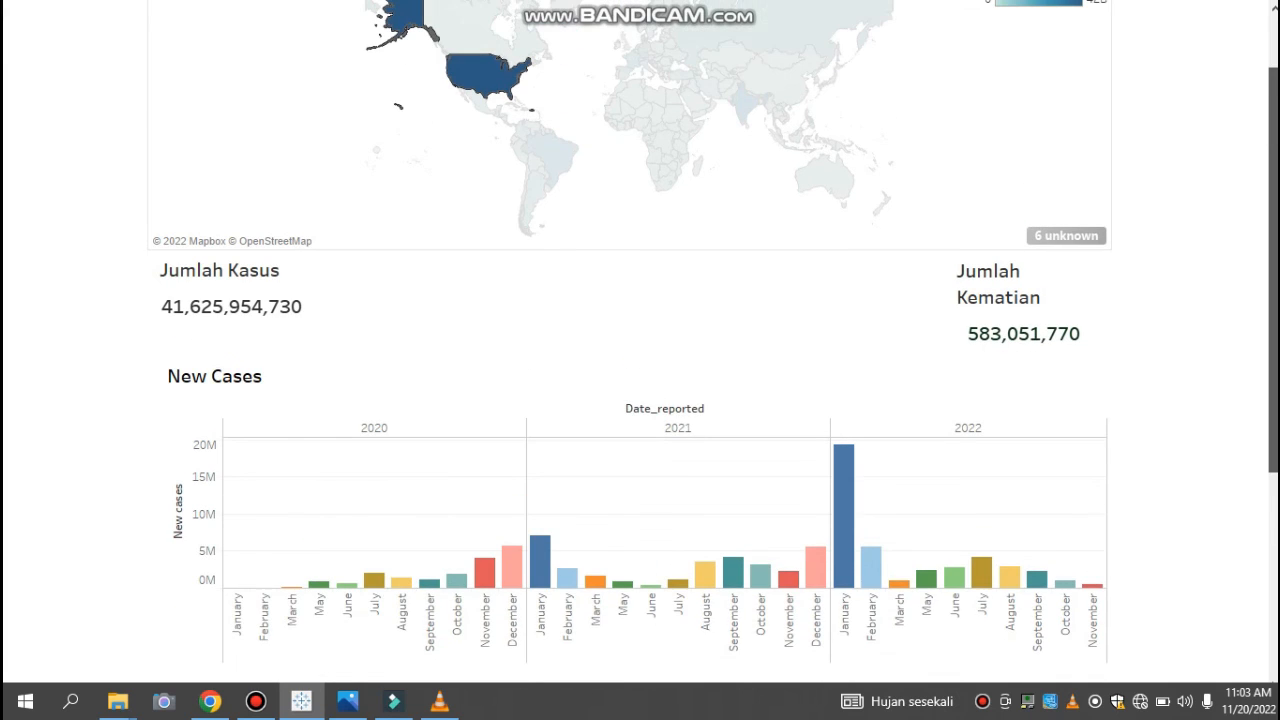
scroll(640, 340, "up", 1)
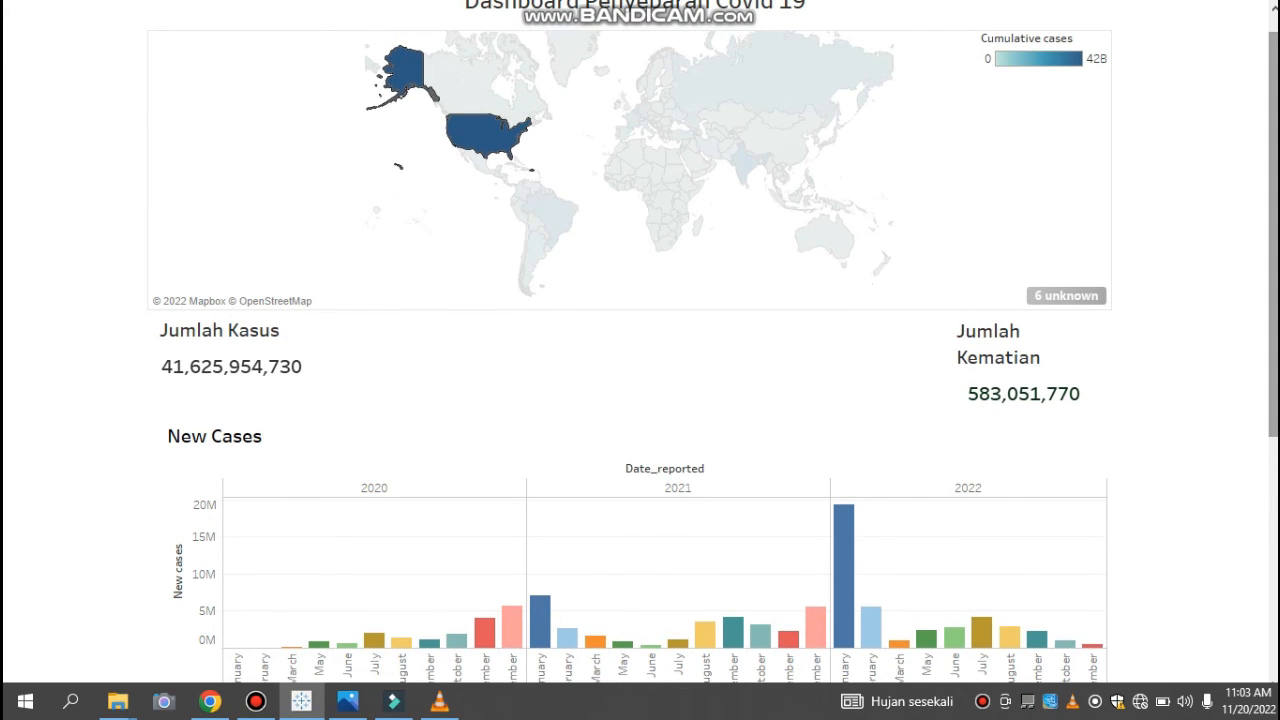
Step: Review the United States figures in the monthly new cases and new deaths charts
scroll(640, 360, "down", 1)
scroll(640, 360, "down", 3)
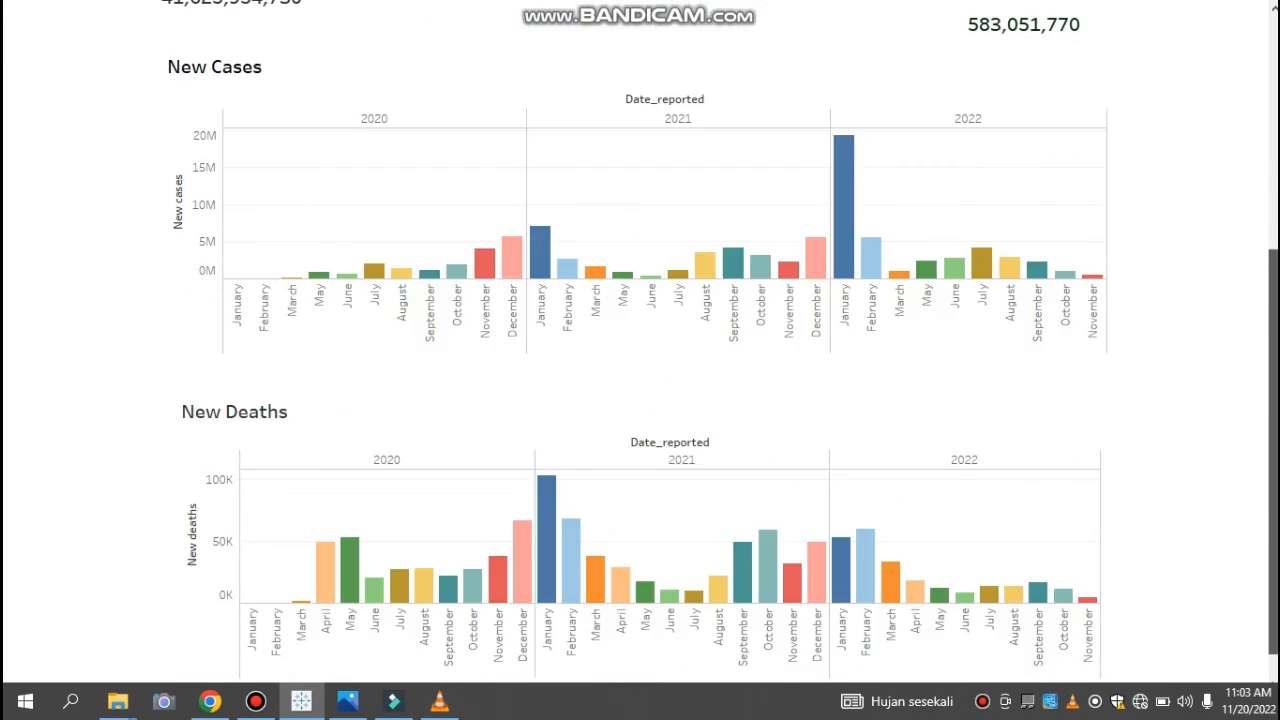
scroll(1137, 149, "up", 4)
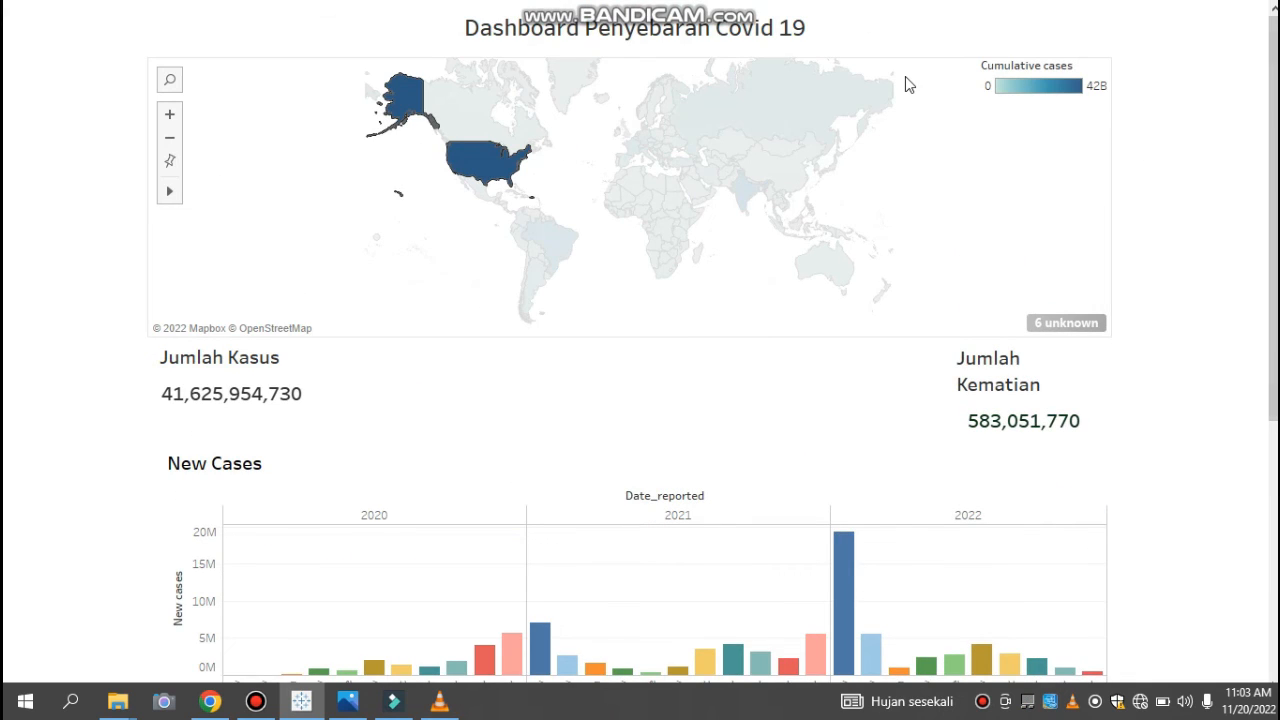
Step: Filter the dashboard by Russia on the map and review its totals and monthly new cases and deaths charts
mouse_move(711, 166)
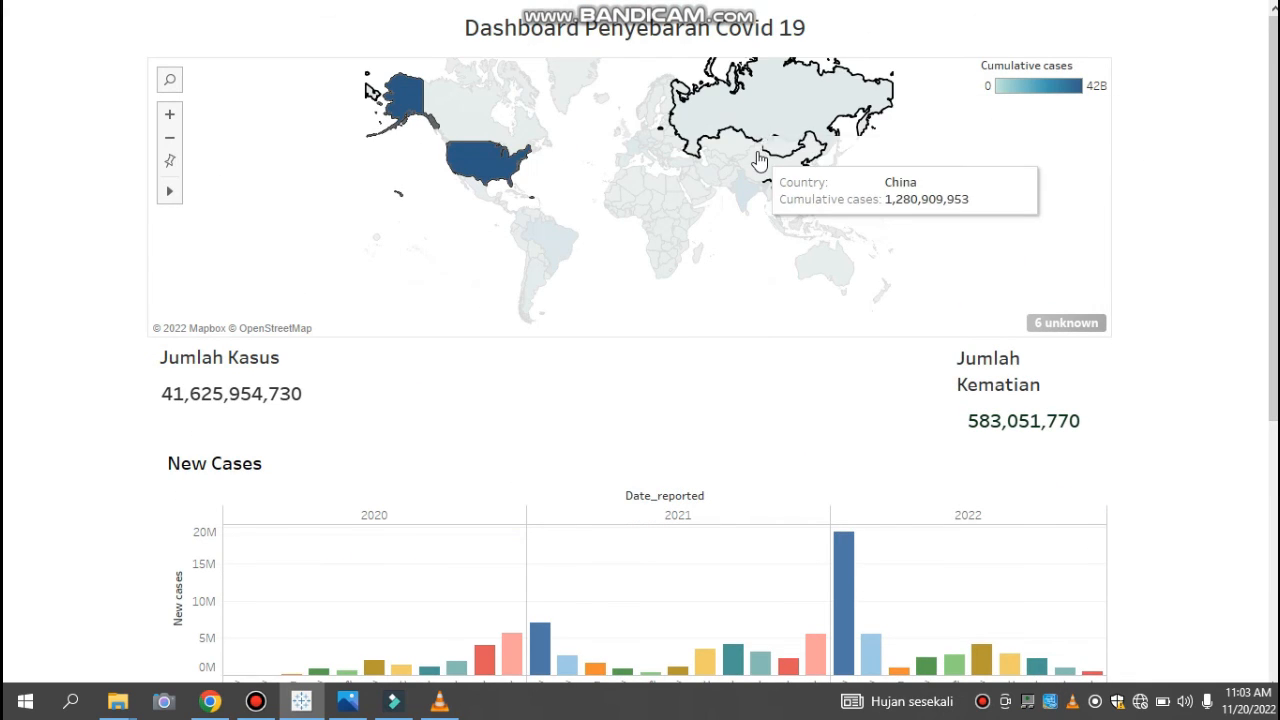
left_click(744, 106)
left_click(744, 106)
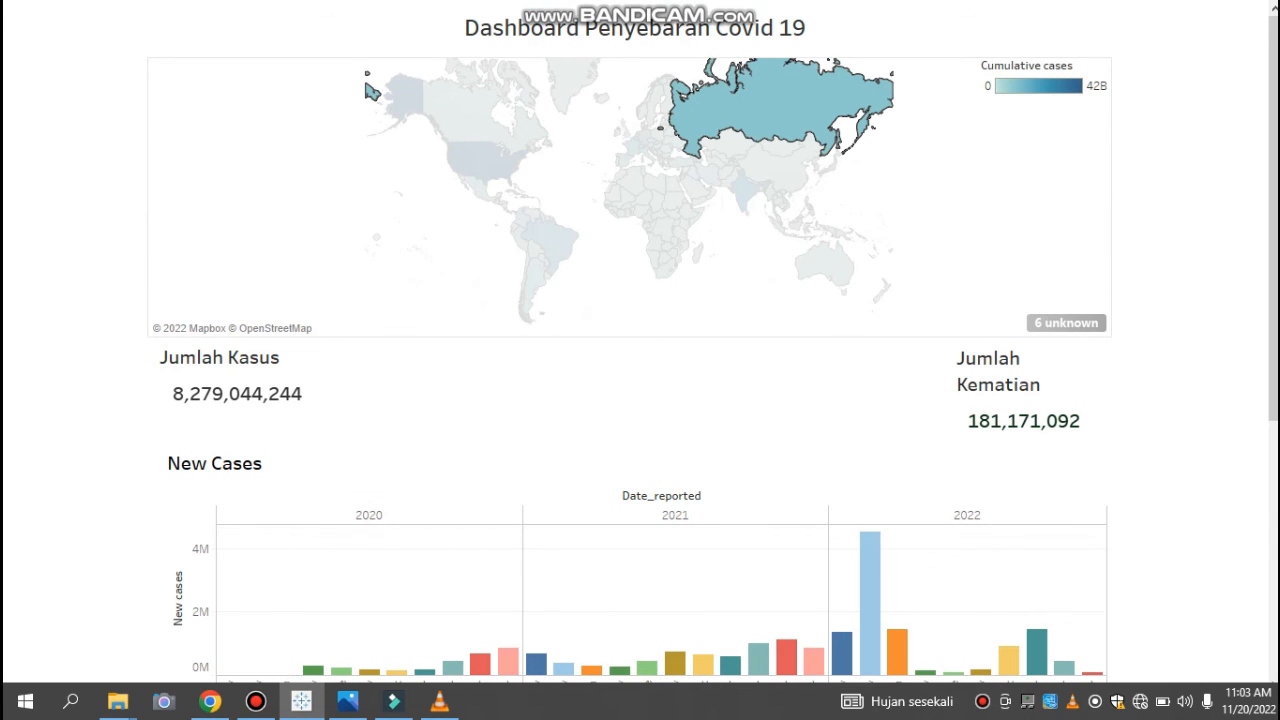
scroll(640, 400, "down", 5)
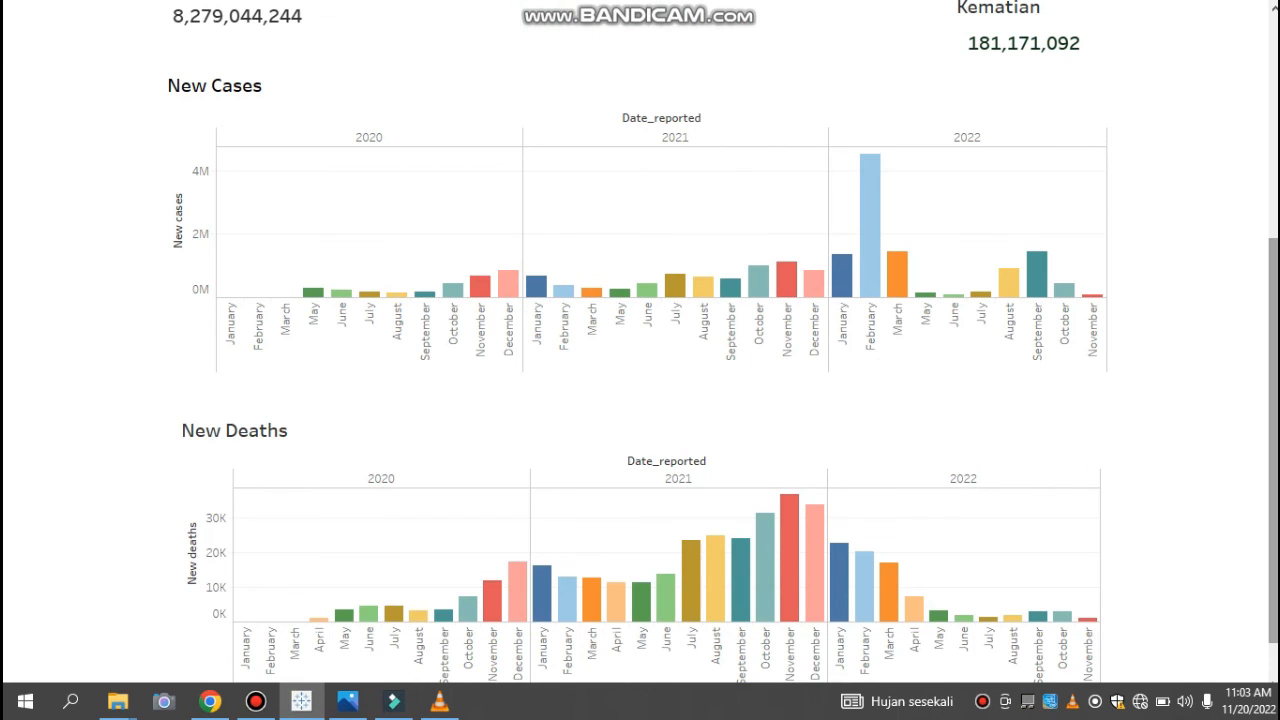
left_click_drag(1268, 429, 1268, 207)
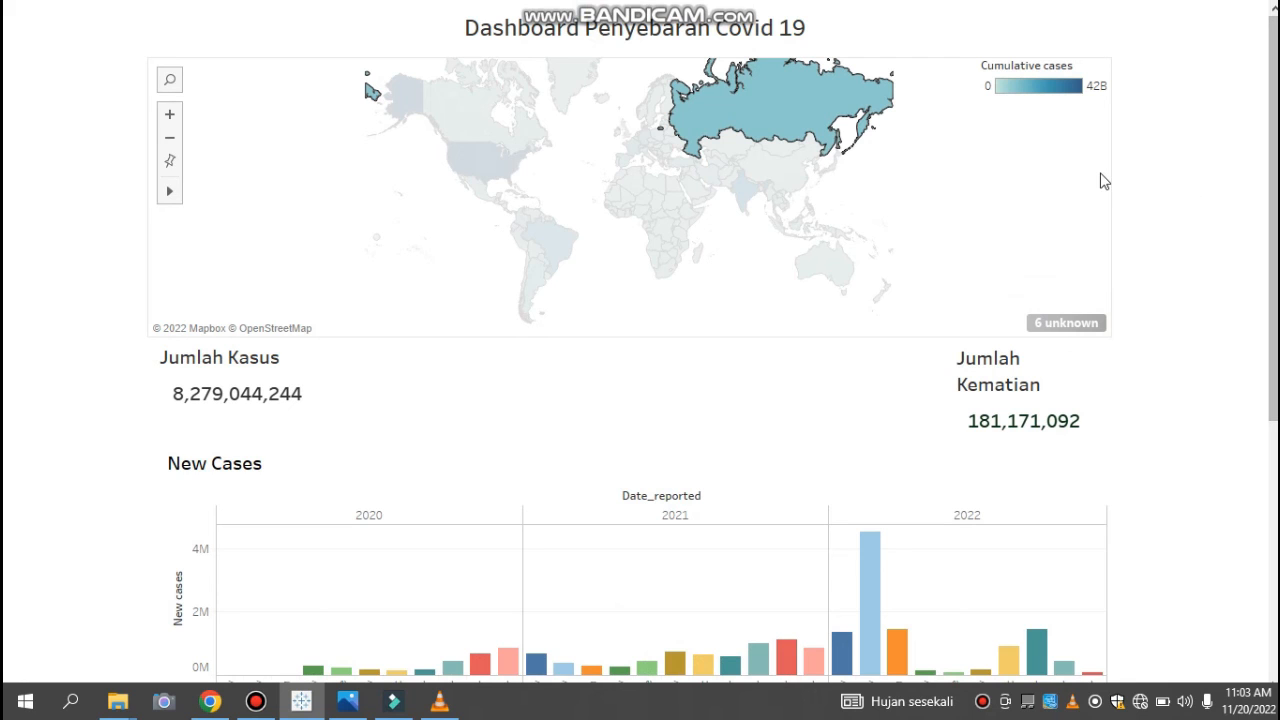
Step: Exit presentation mode and look over the Russia-filtered dashboard in the editing view
key("Escape")
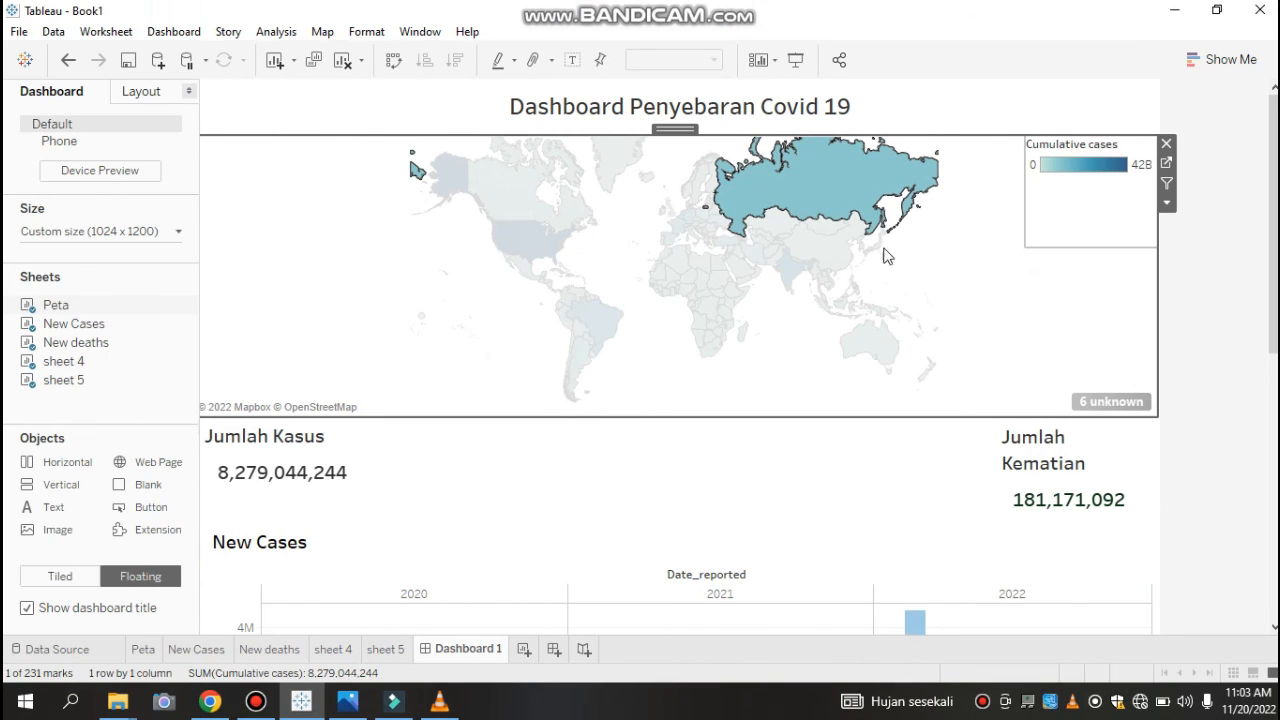
mouse_move(1273, 250)
left_mouse_down()
mouse_move(1273, 480)
mouse_move(1273, 250)
left_mouse_up()
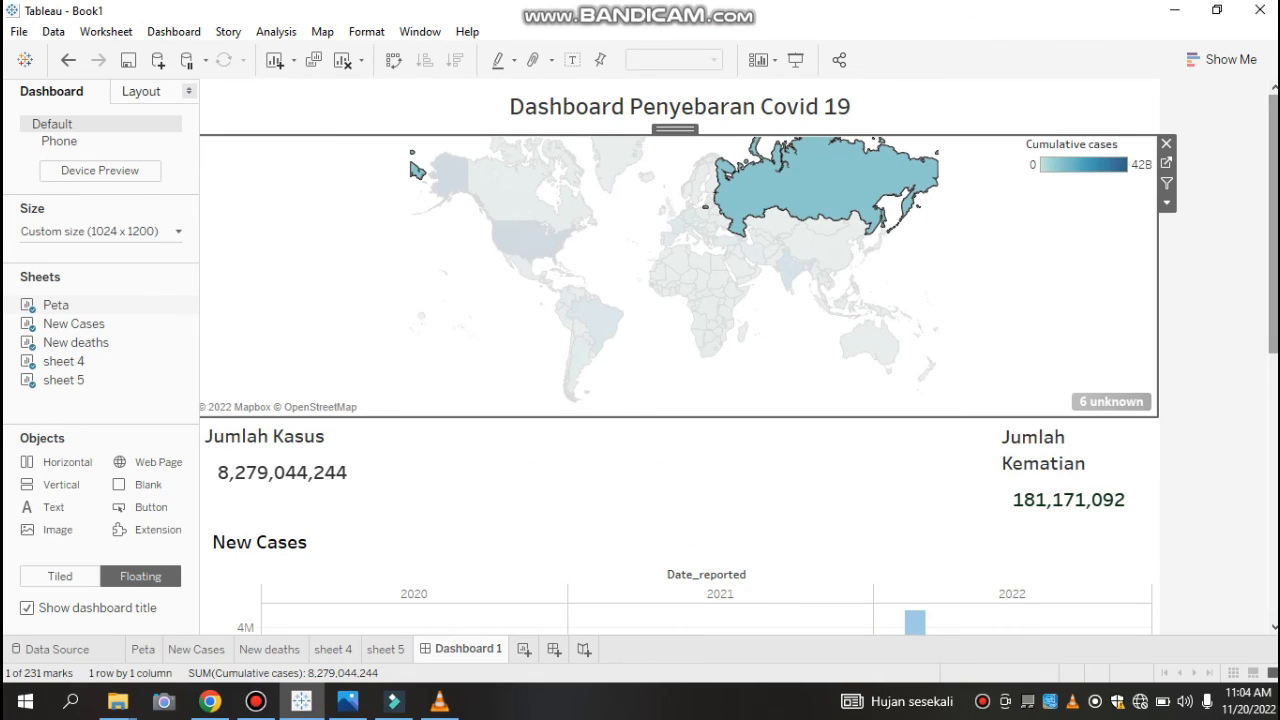
scroll(1273, 255, "down", 2)
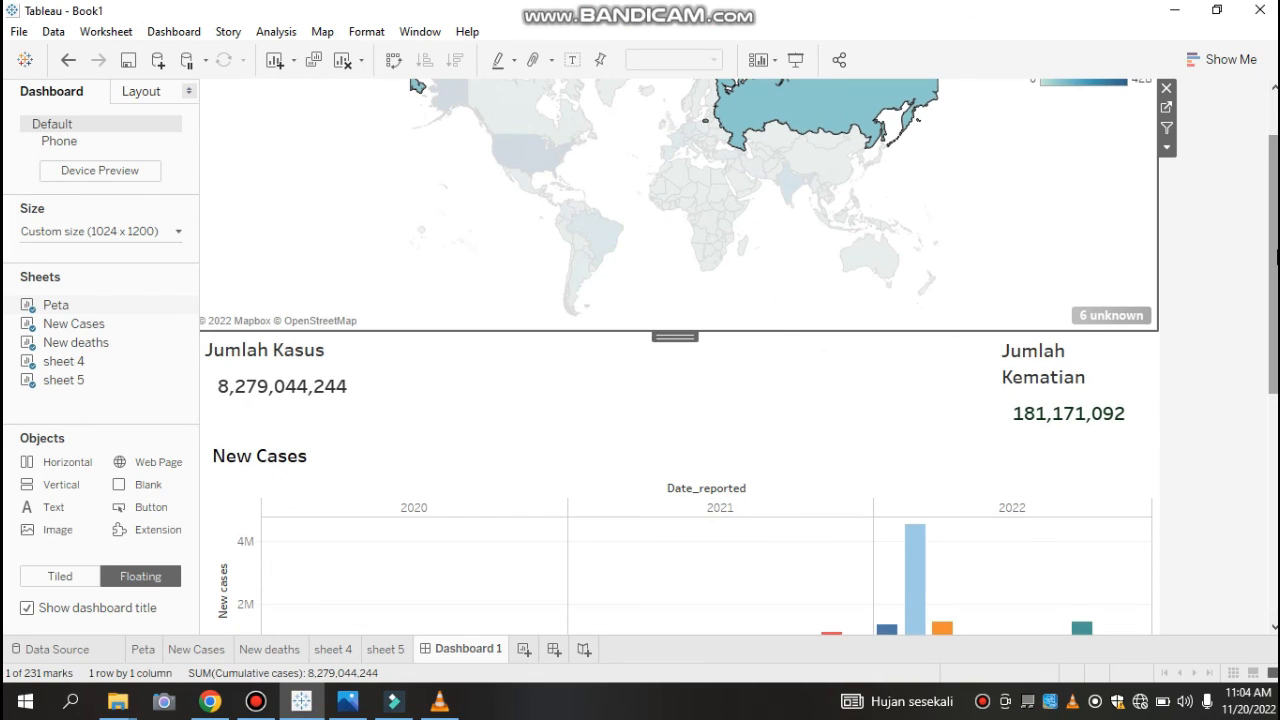
scroll(1273, 255, "up", 2)
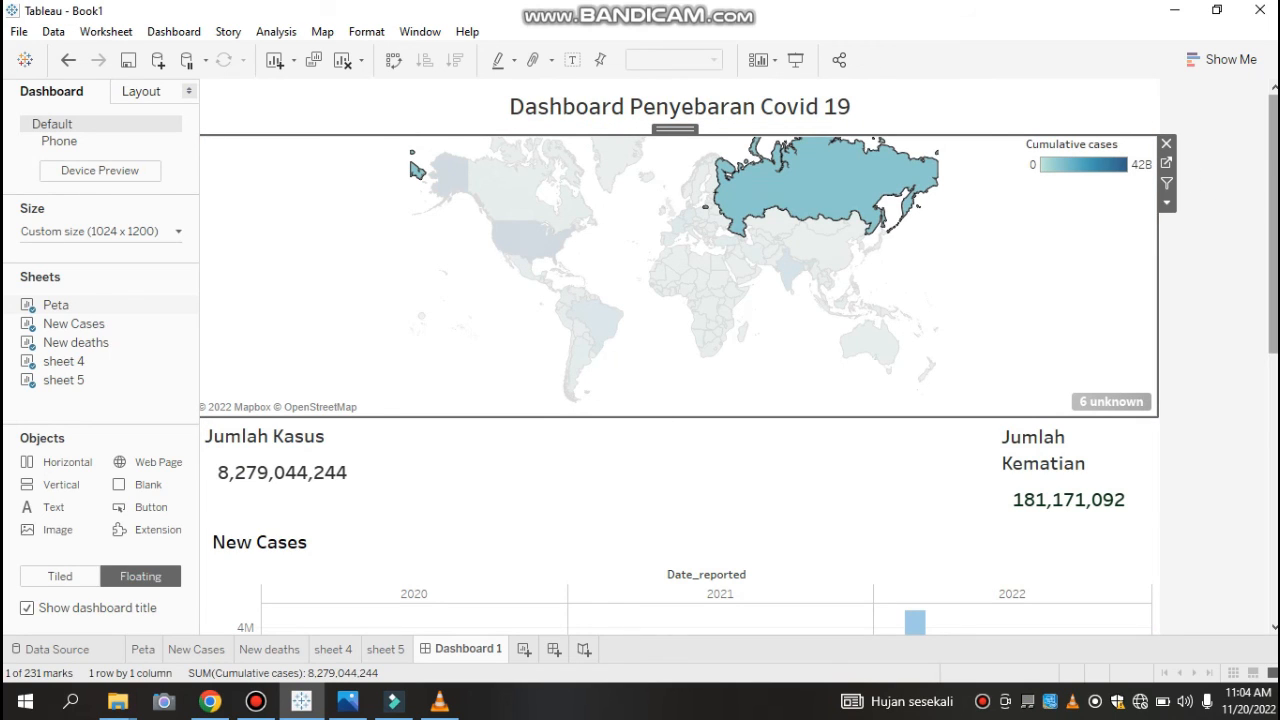
scroll(680, 350, "down", 3)
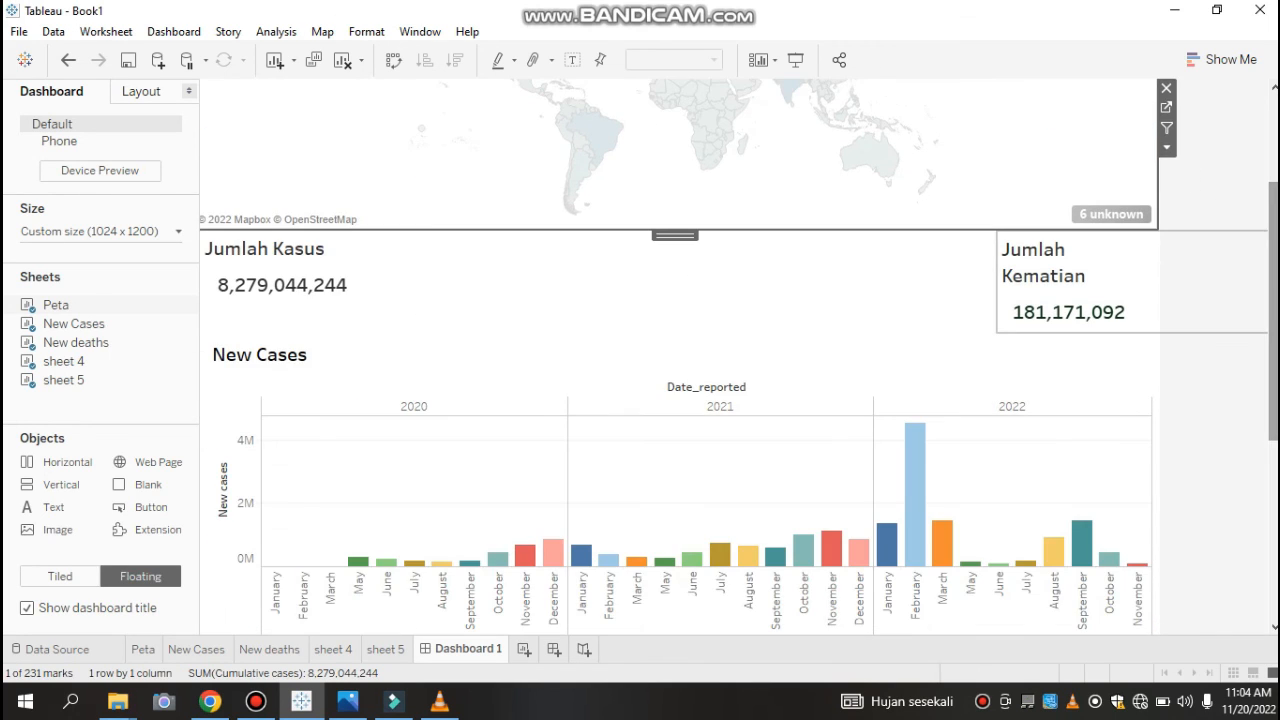